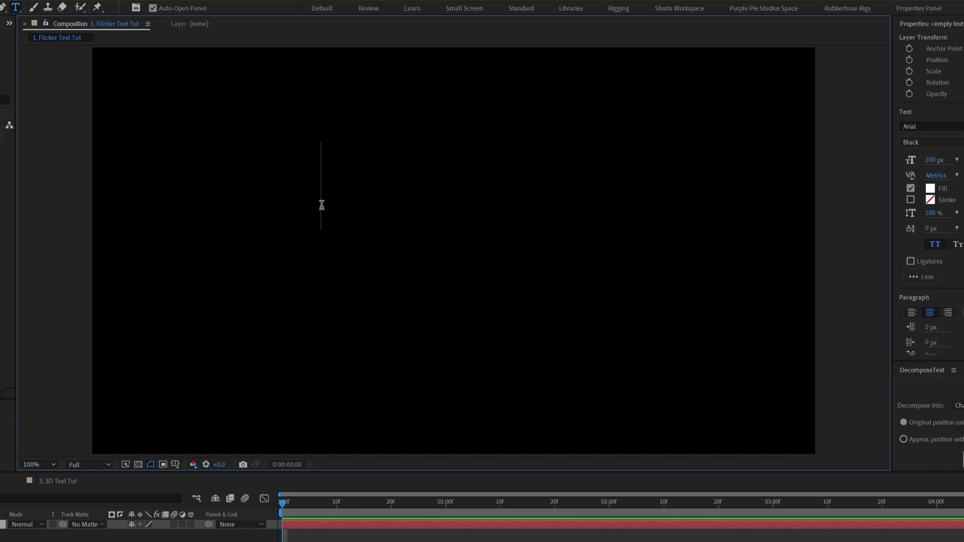
Step: Enter the text "Creative." as a new text layer and centre its anchor point within the text
text(Creative.)
key(KP_Enter)
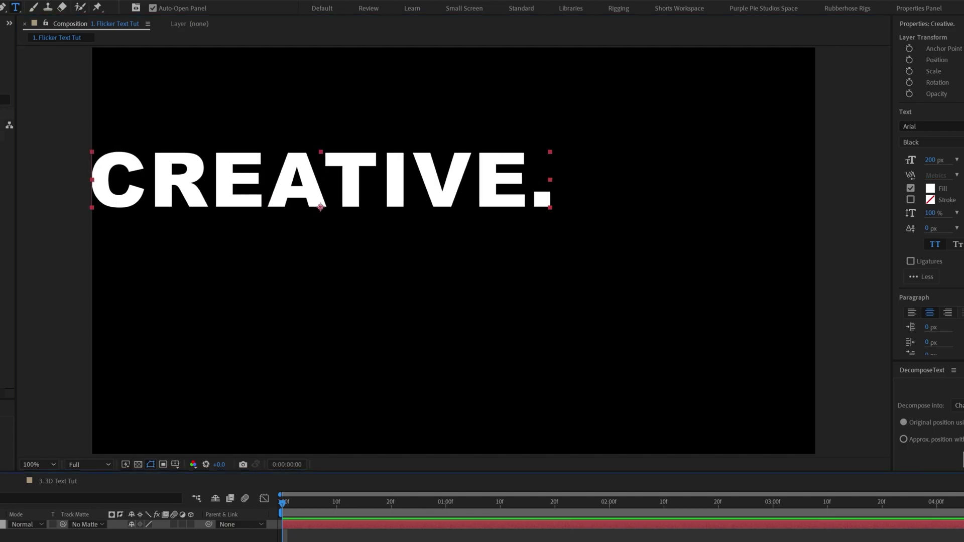
key(ctrl+alt+Home)
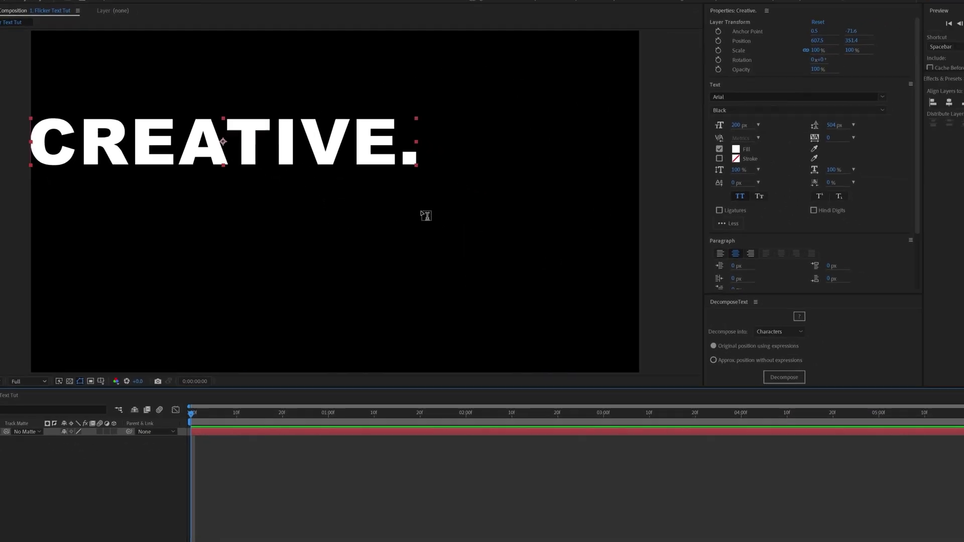
Step: Align the Creative. text layer to the horizontal and vertical centre of the composition
click(888, 107)
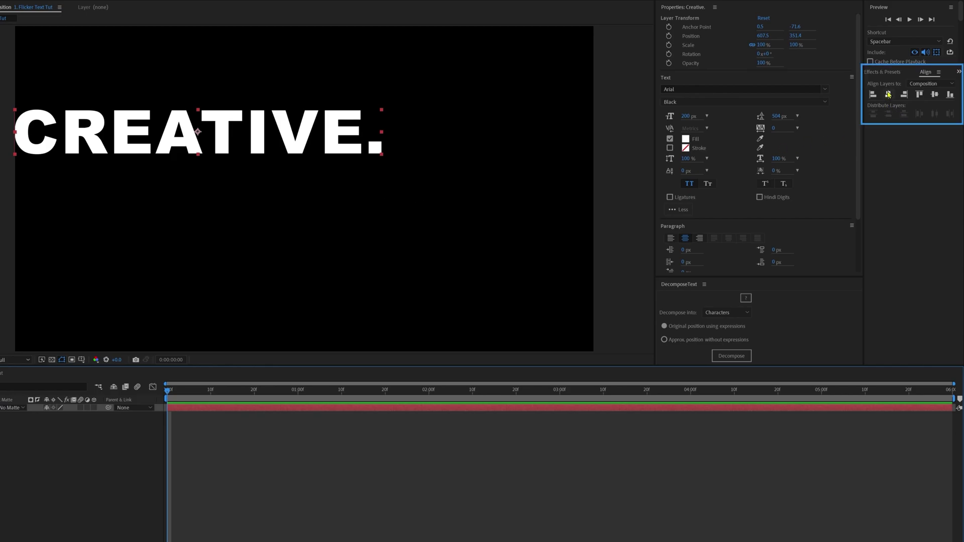
click(888, 94)
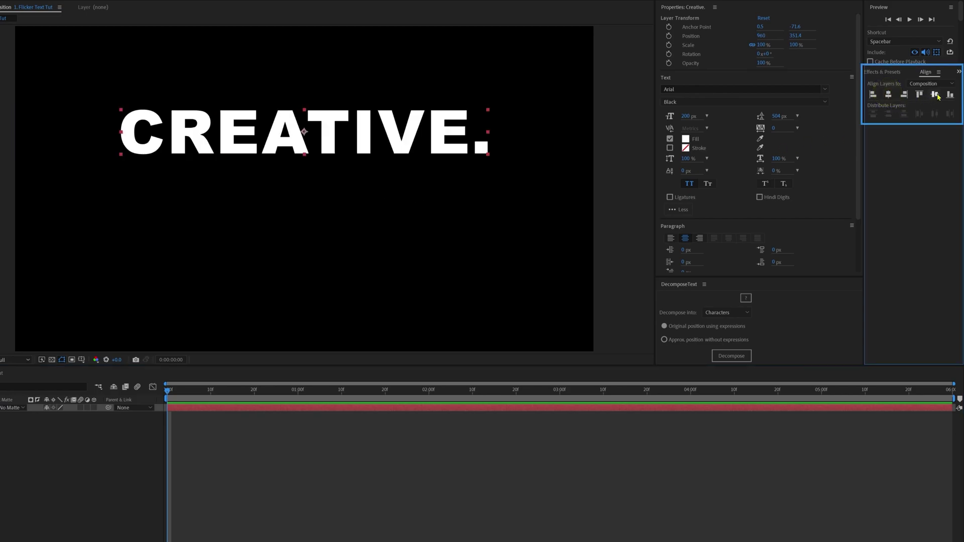
click(935, 95)
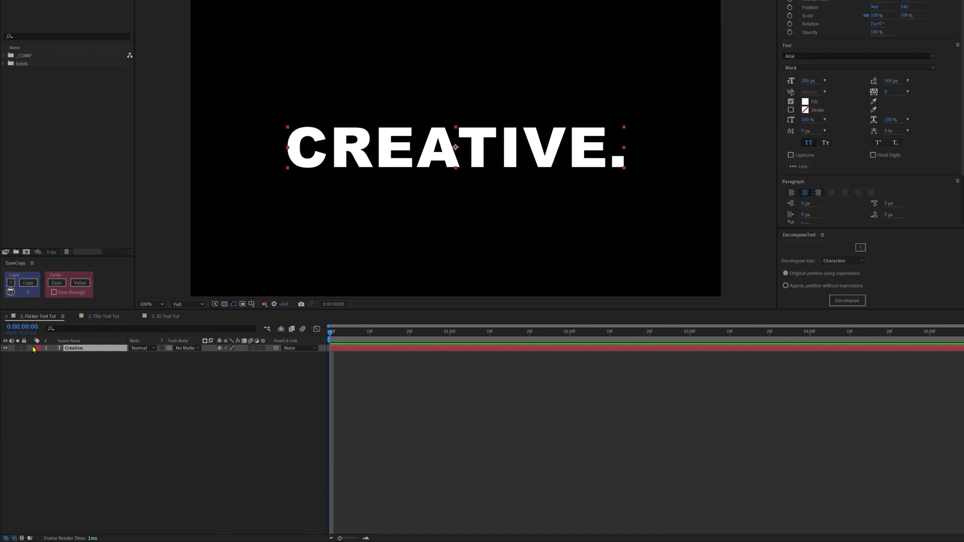
Step: Add an Opacity text animator to the Creative. layer
click(32, 348)
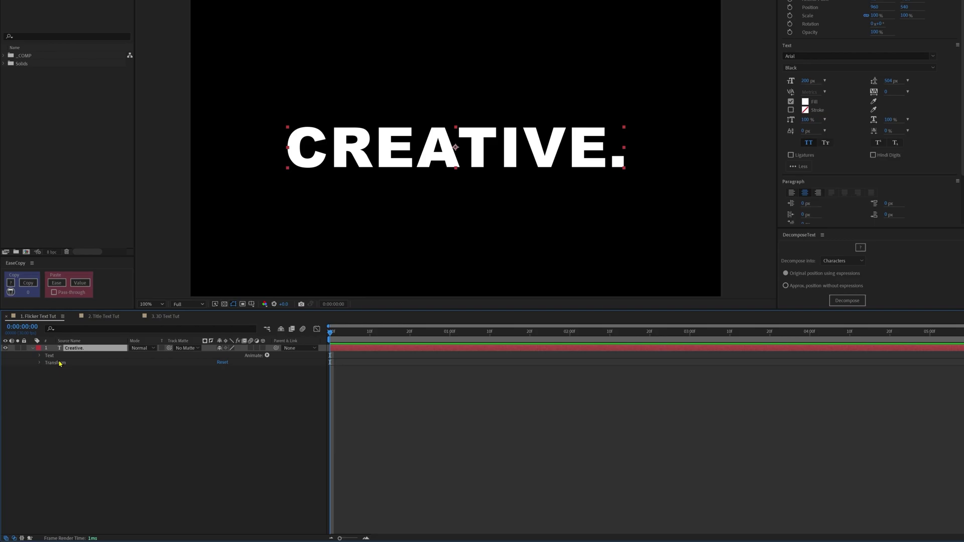
click(48, 356)
click(267, 356)
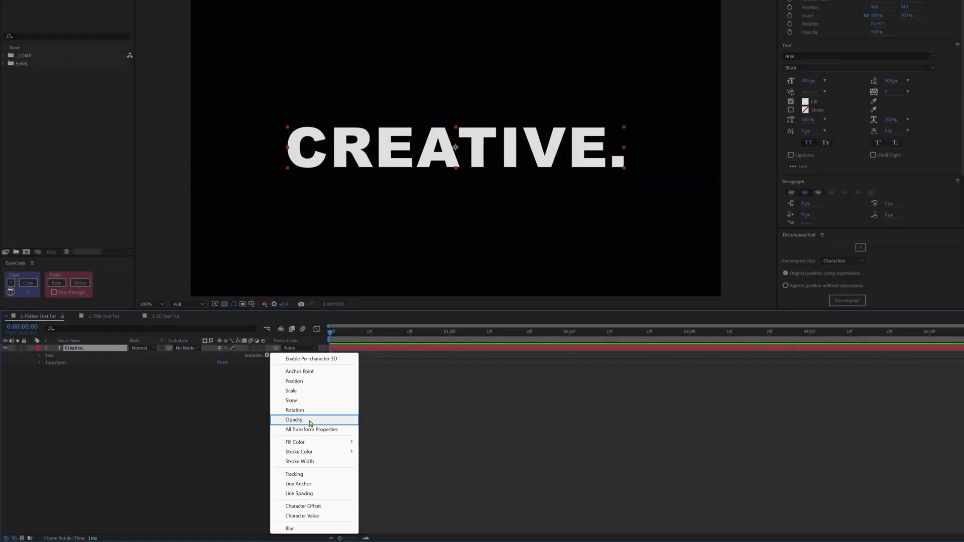
click(310, 422)
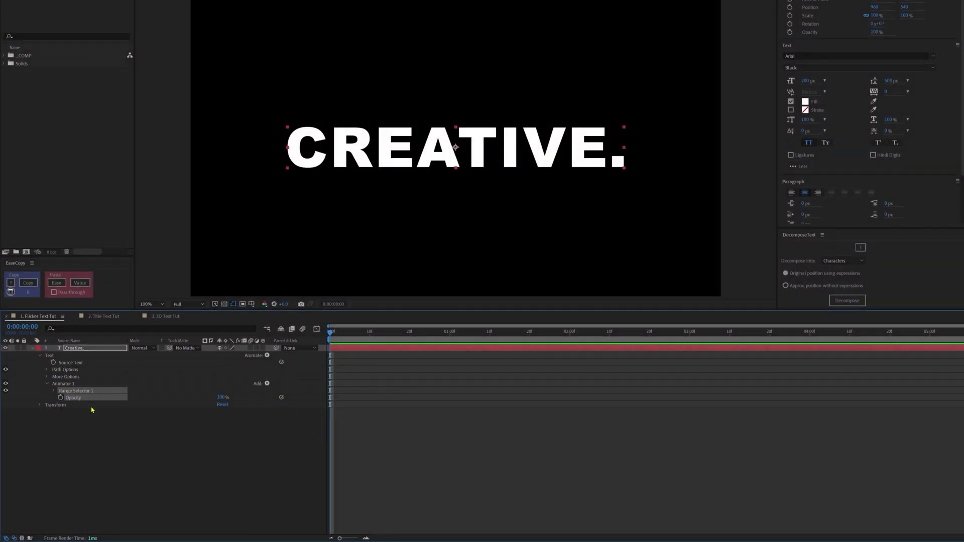
click(79, 445)
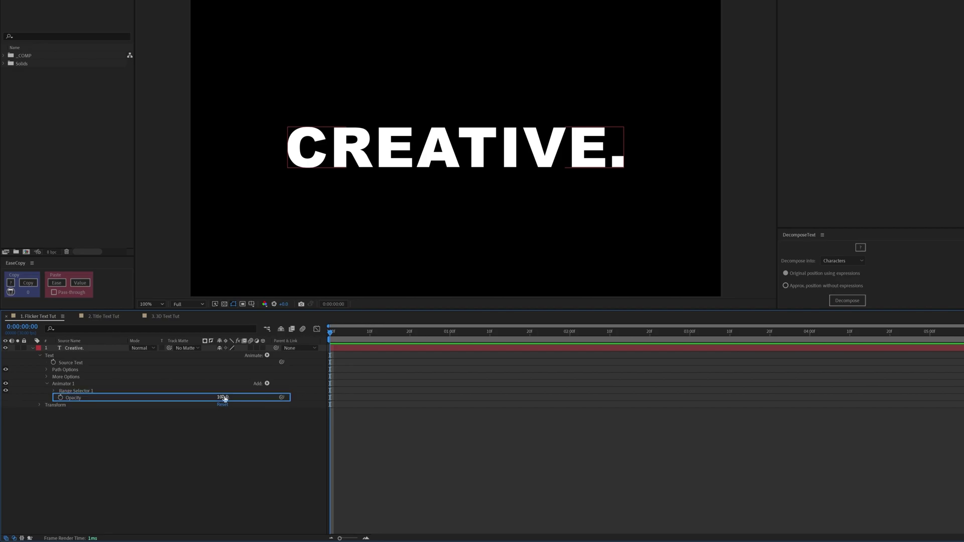
Step: Set the text animator's Opacity to 0% and reveal the settings of Range Selector 1
drag(225, 399, 66, 404)
click(93, 476)
drag(332, 329, 263, 350)
click(52, 393)
click(53, 391)
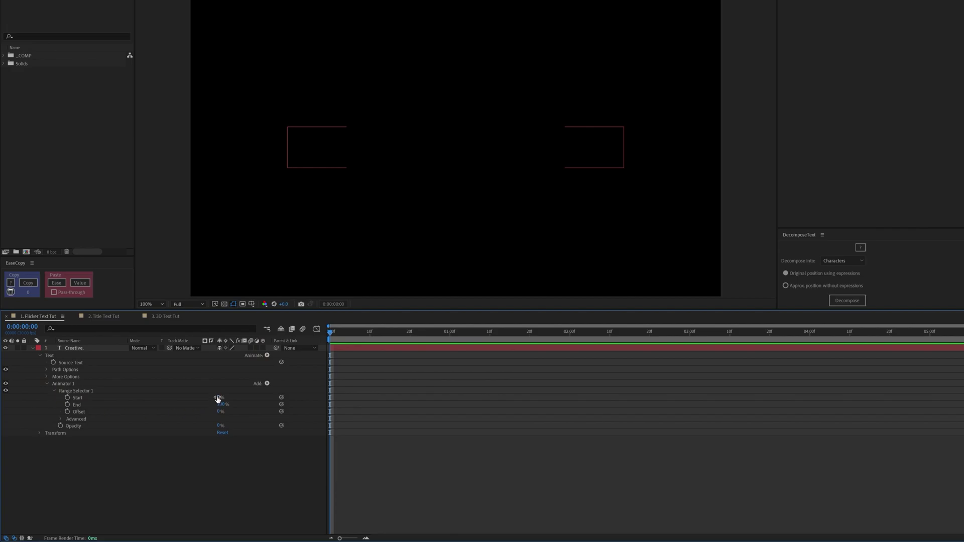
Step: Try raising Range Selector 1's Start to 100% and lowering its End to test the text's visibility
click(218, 399)
drag(217, 399, 263, 399)
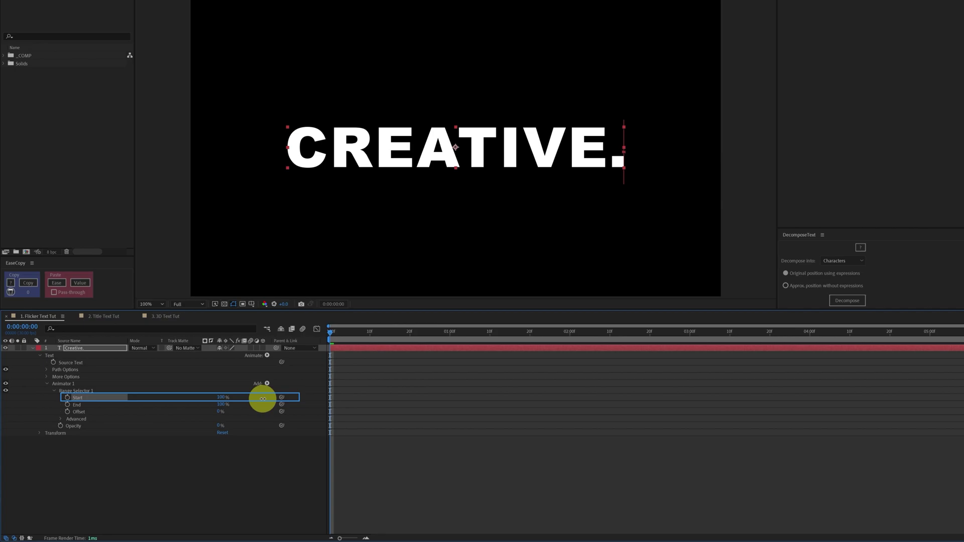
click(223, 405)
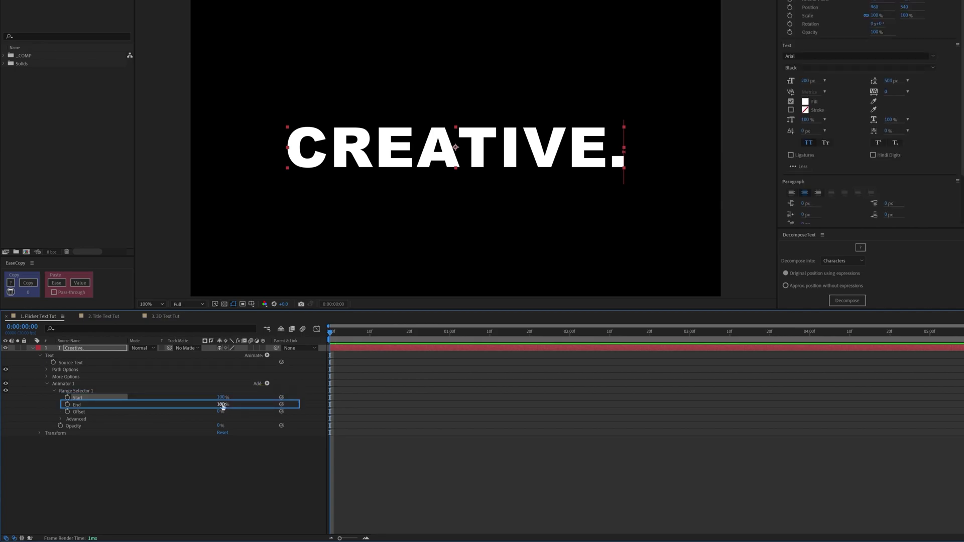
drag(224, 406, 176, 409)
click(213, 463)
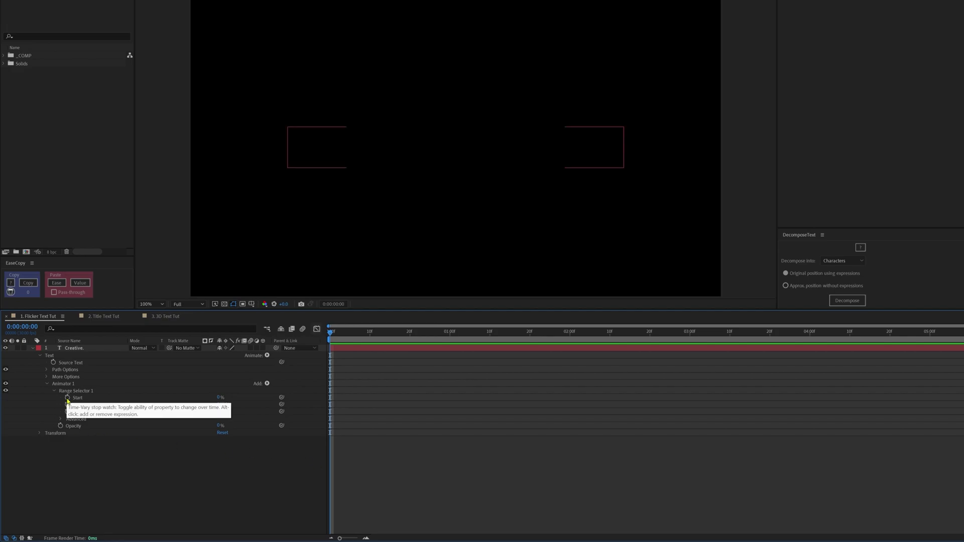
Step: Keyframe Range Selector 1's Start at 0% on the first frame and at 100% 70 frames further on
click(67, 398)
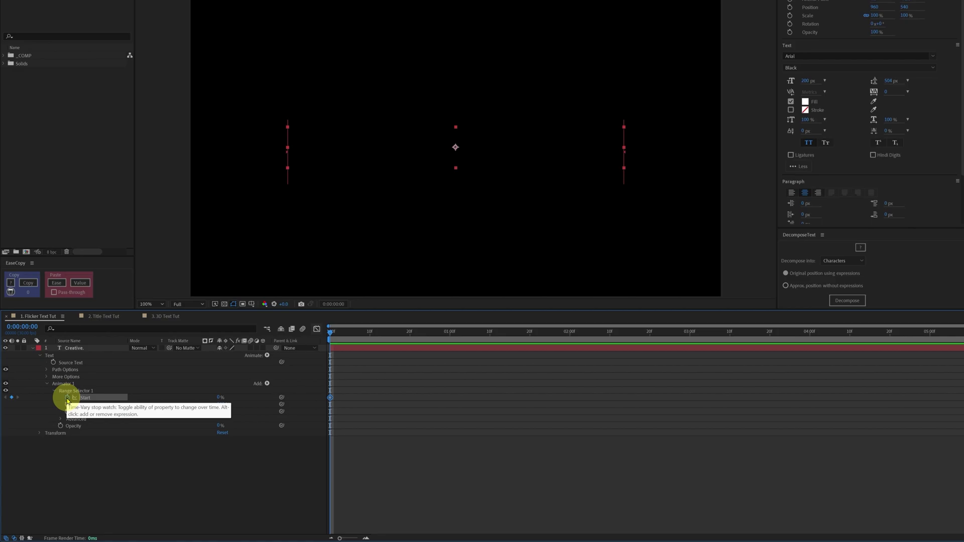
click(37, 327)
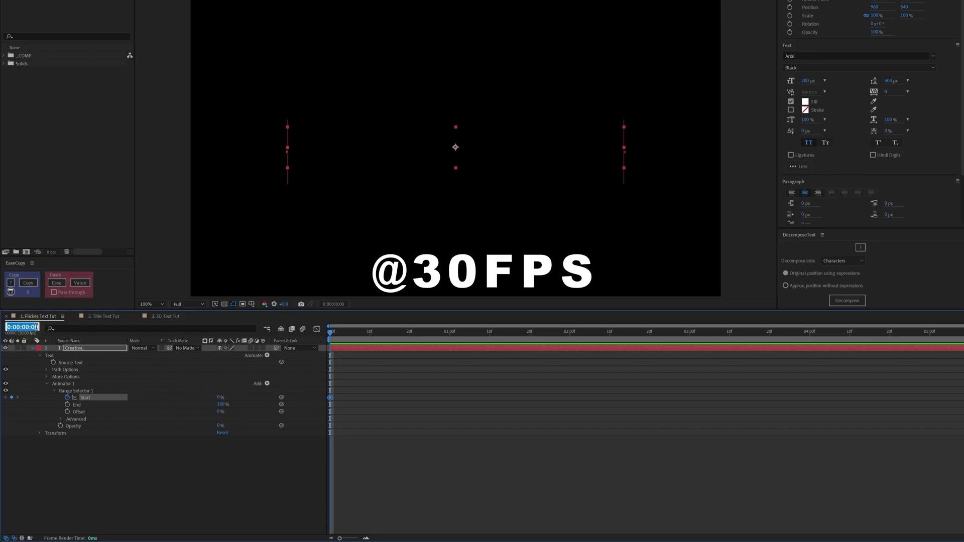
text(+70)
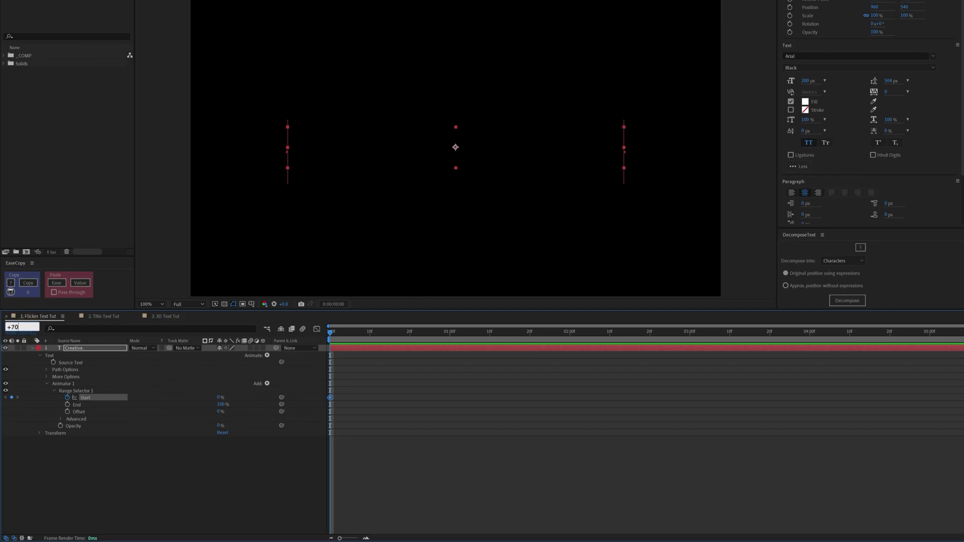
key(Return)
drag(219, 399, 786, 400)
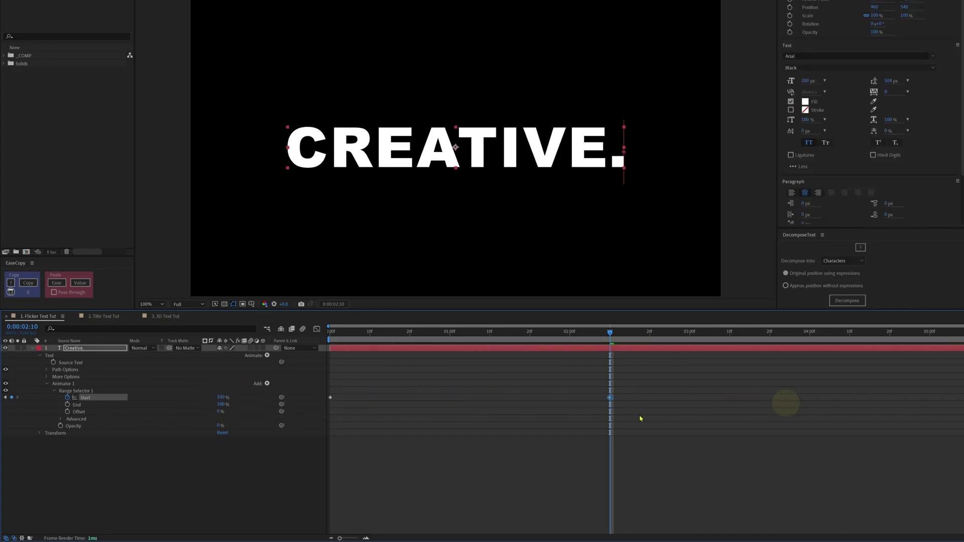
Step: Play the text reveal from the first frame to check how the letters appear
key(Home)
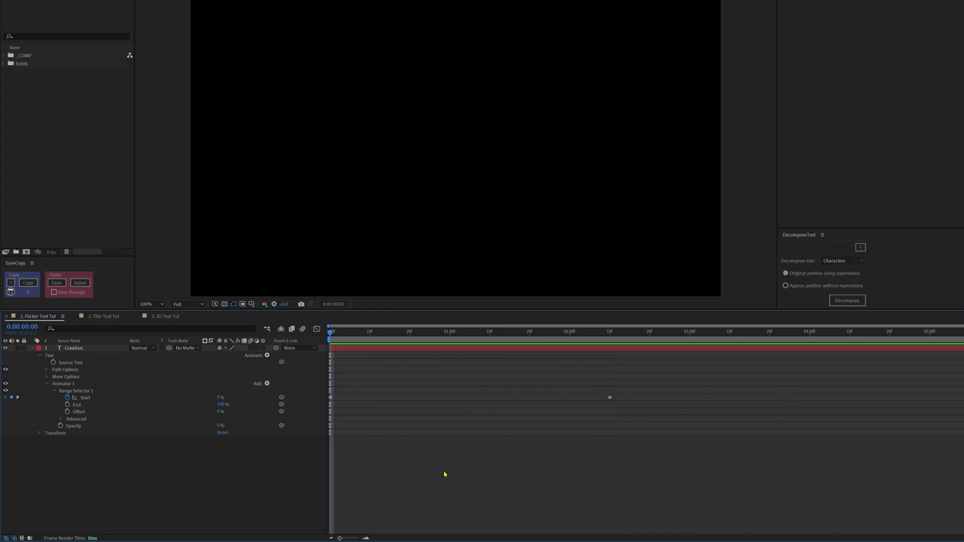
key(space)
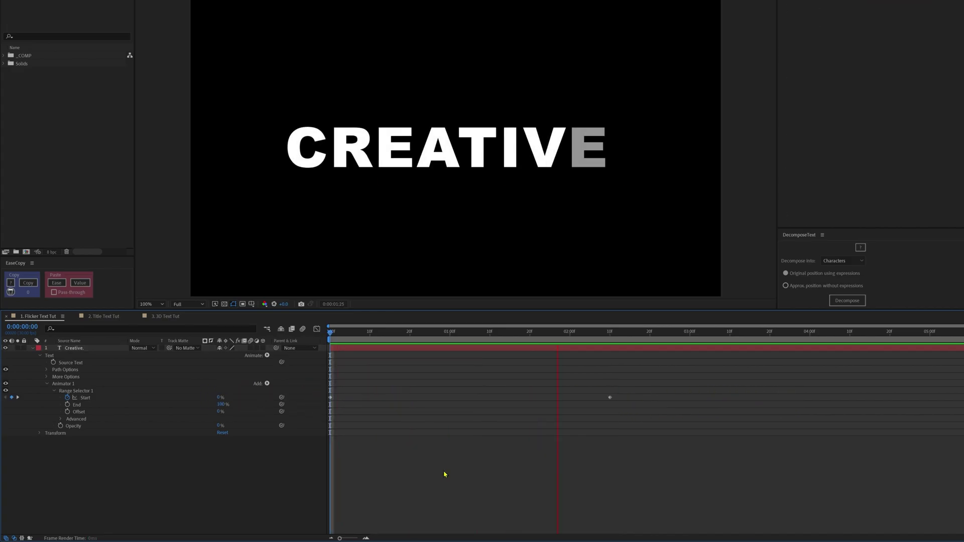
key(space)
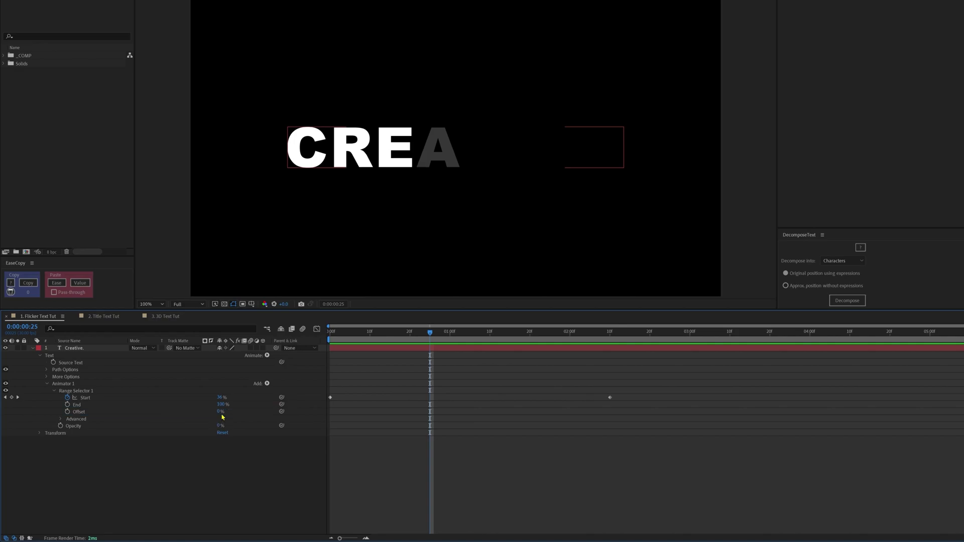
Step: Set Smoothness to 0% in Range Selector 1's advanced settings and preview the reveal from the start
mouse_move(222, 414)
mouse_down()
mouse_move(201, 411)
mouse_move(228, 424)
mouse_move(217, 425)
mouse_up()
click(61, 420)
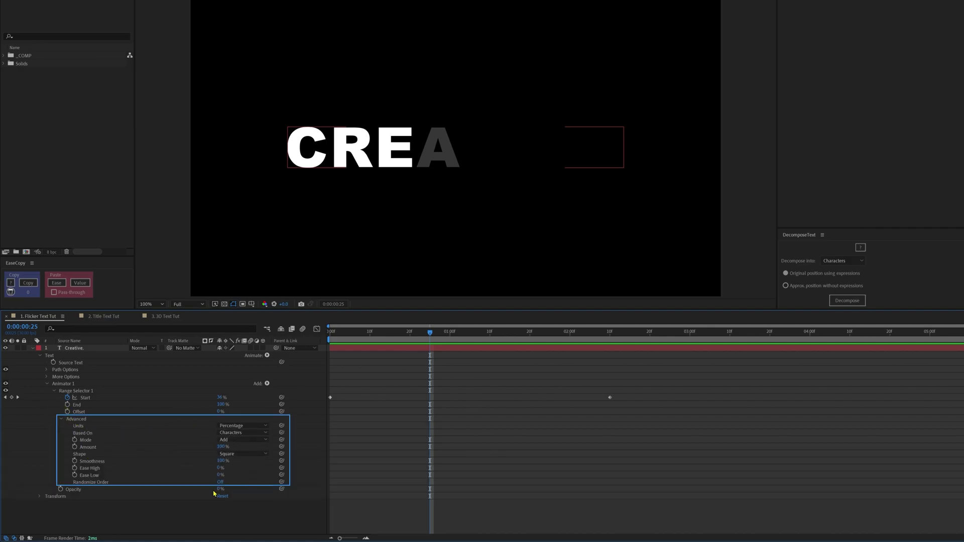
click(97, 461)
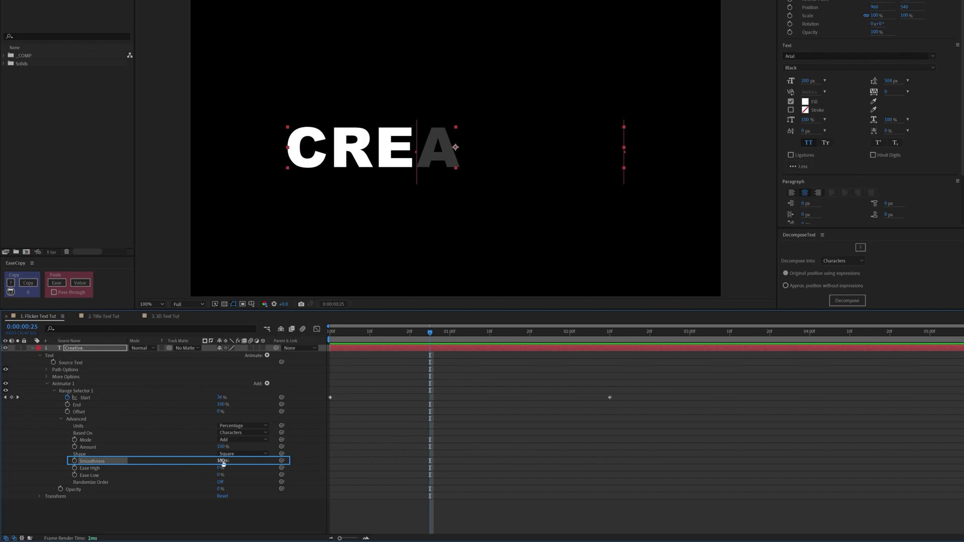
drag(223, 463, 4, 459)
drag(354, 338, 290, 334)
key(space)
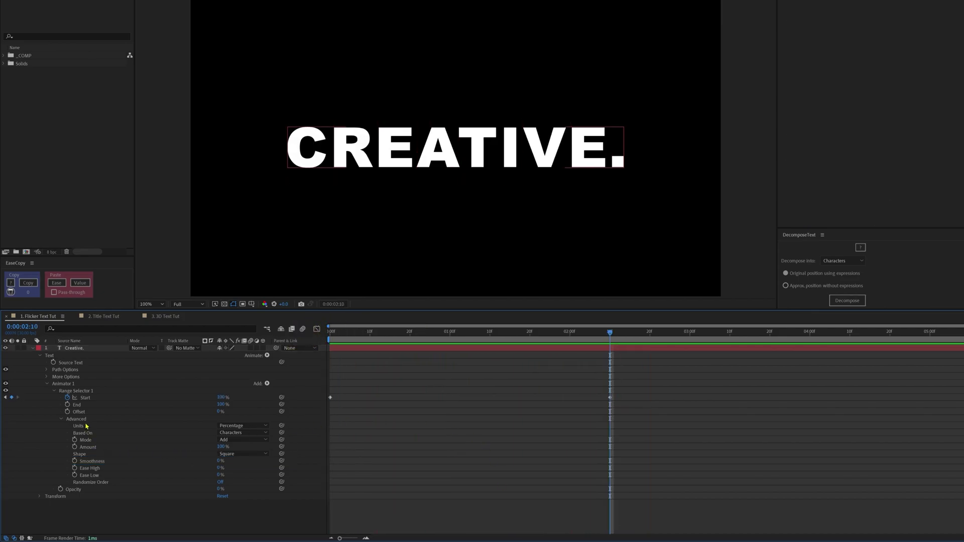
Step: Turn on Randomize Order, keyframe Random Seed from 0 at the first frame to 100 at 0:00:02:10, and preview the flicker
click(89, 482)
click(220, 482)
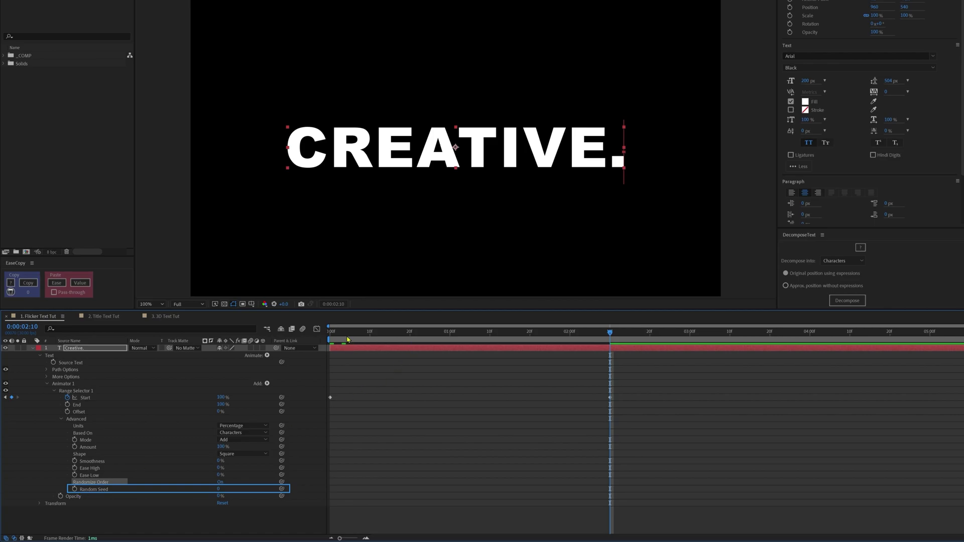
drag(348, 336, 309, 338)
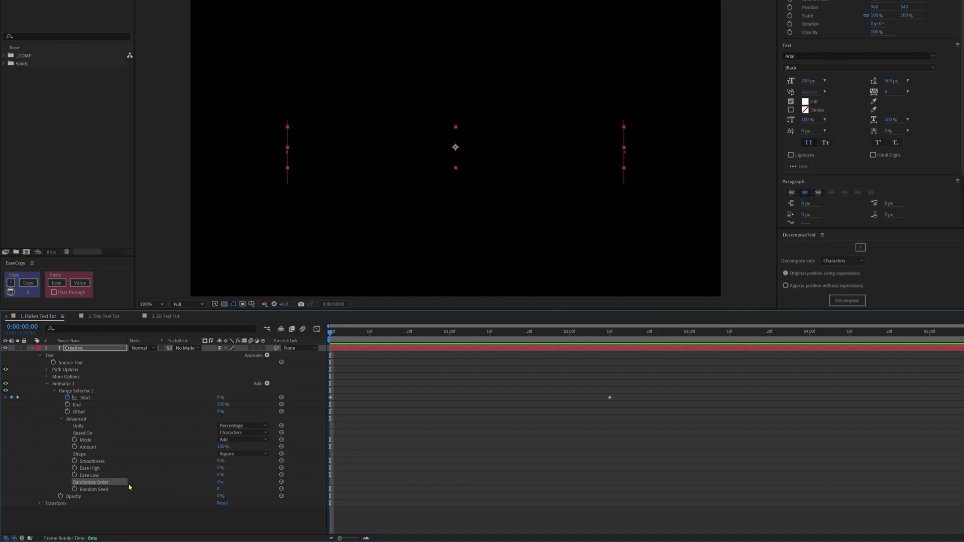
click(75, 490)
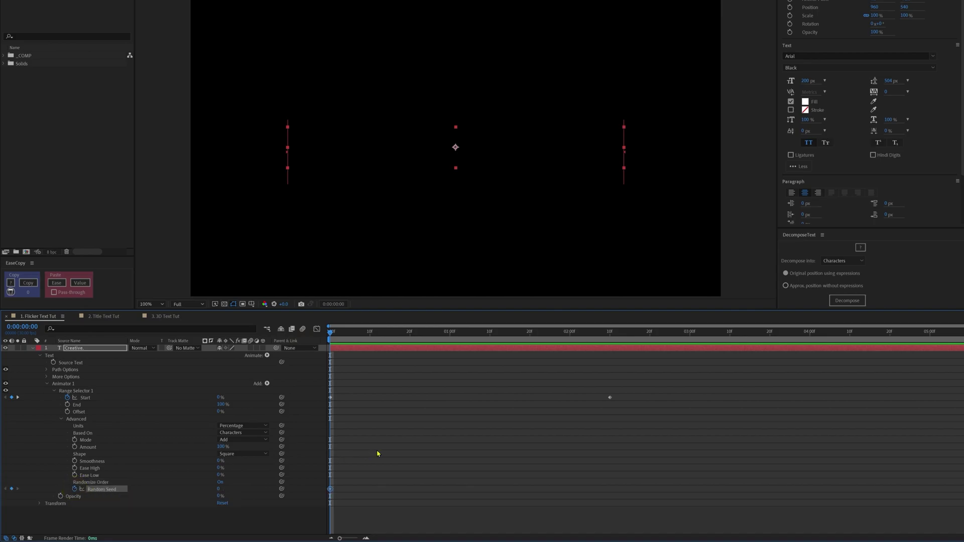
key(k)
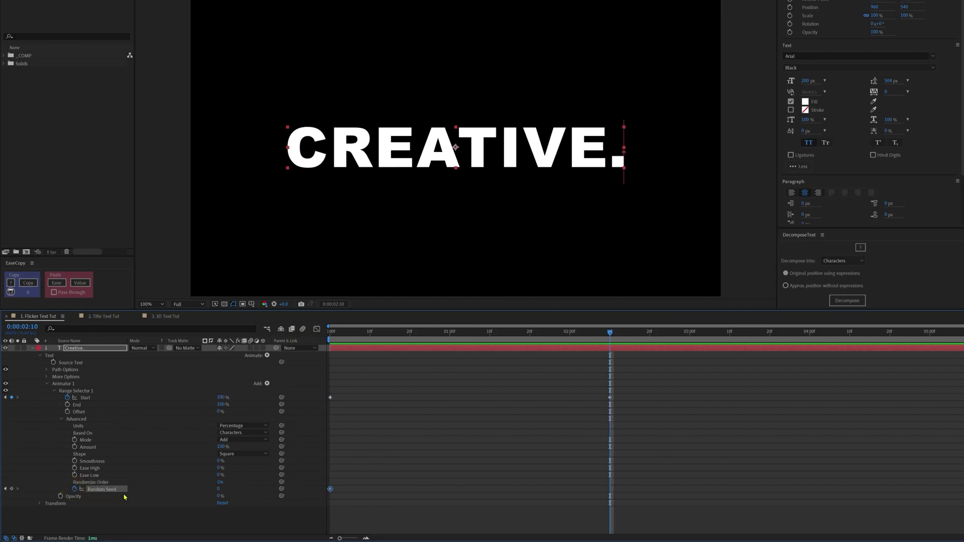
click(218, 489)
text(100)
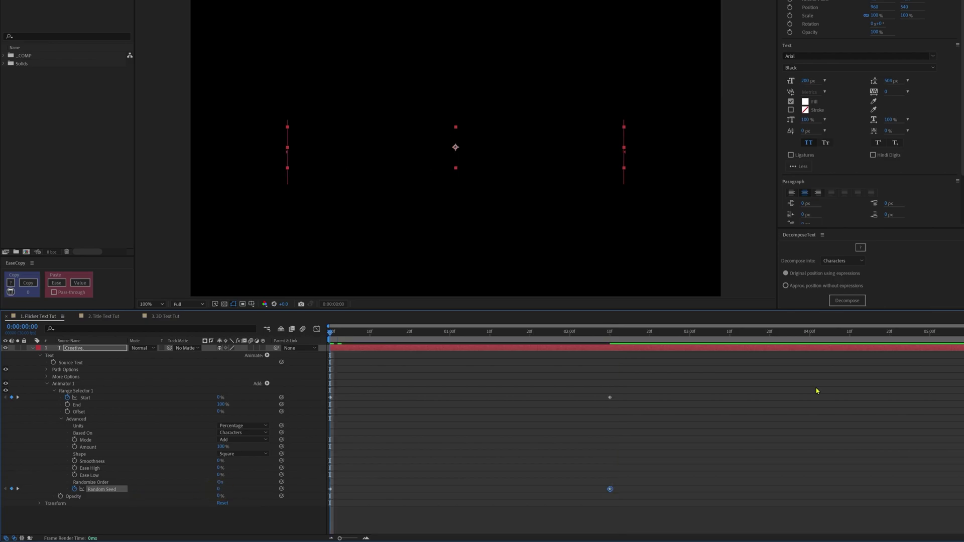
key(space)
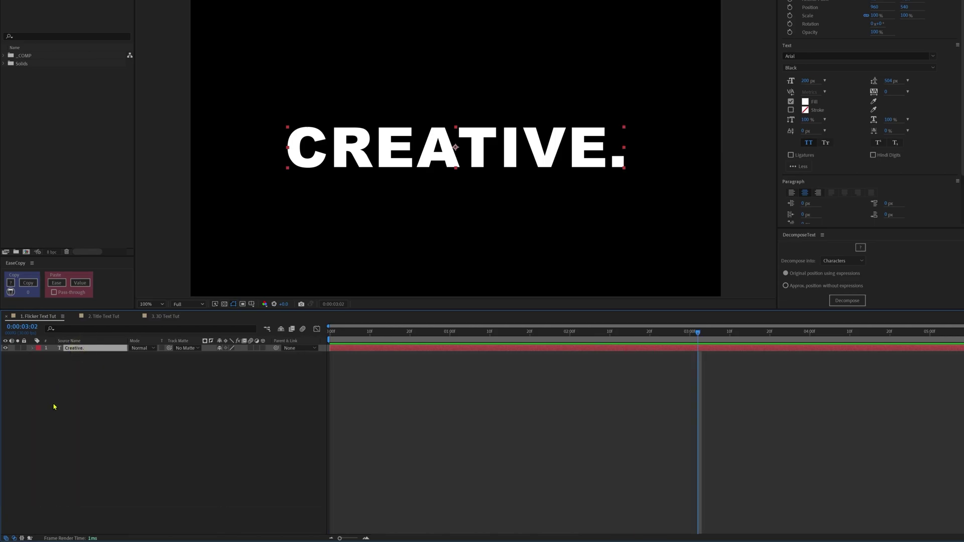
Step: Duplicate the Creative. text layer three times
key(ctrl+d)
key(ctrl+d)
key(ctrl+d)
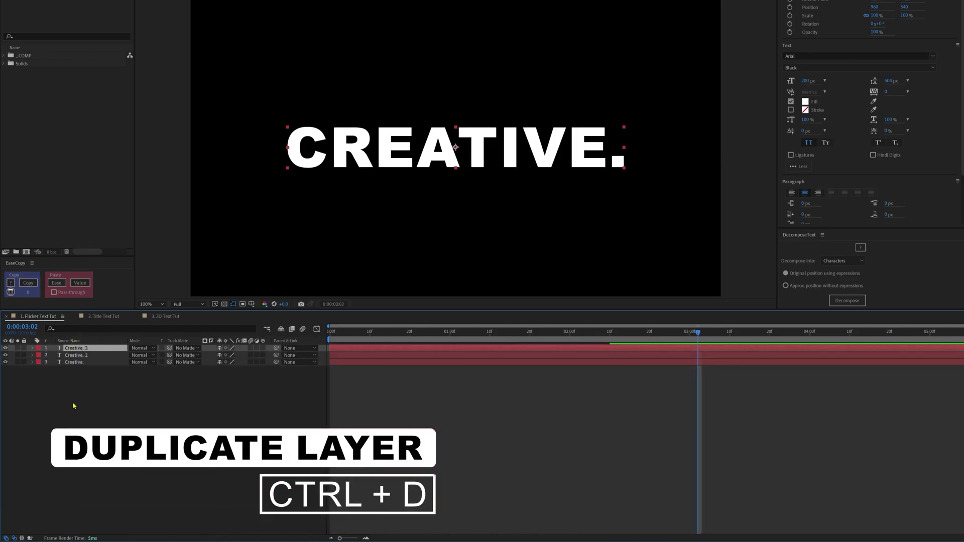
Step: Enable the stroke on all four Creative. text layers
drag(56, 421, 86, 344)
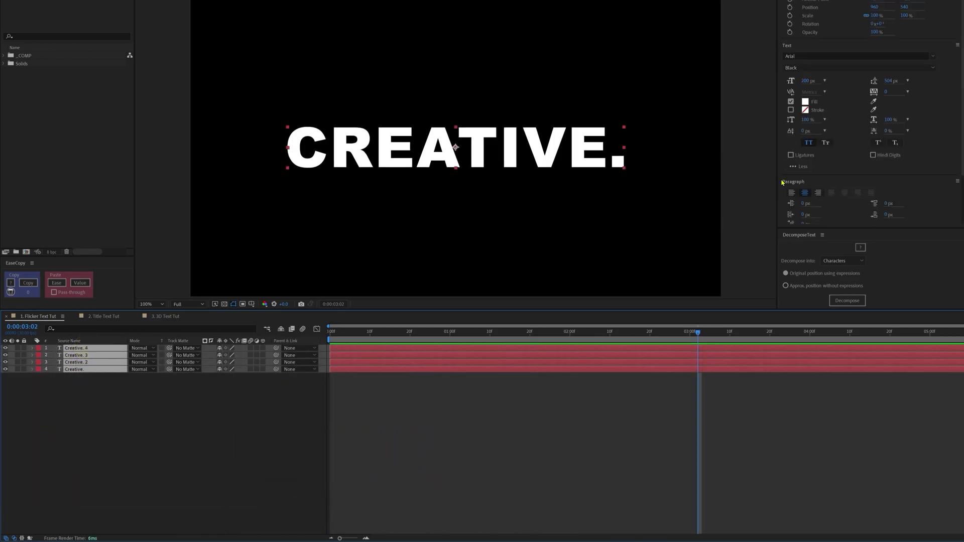
click(791, 110)
click(82, 392)
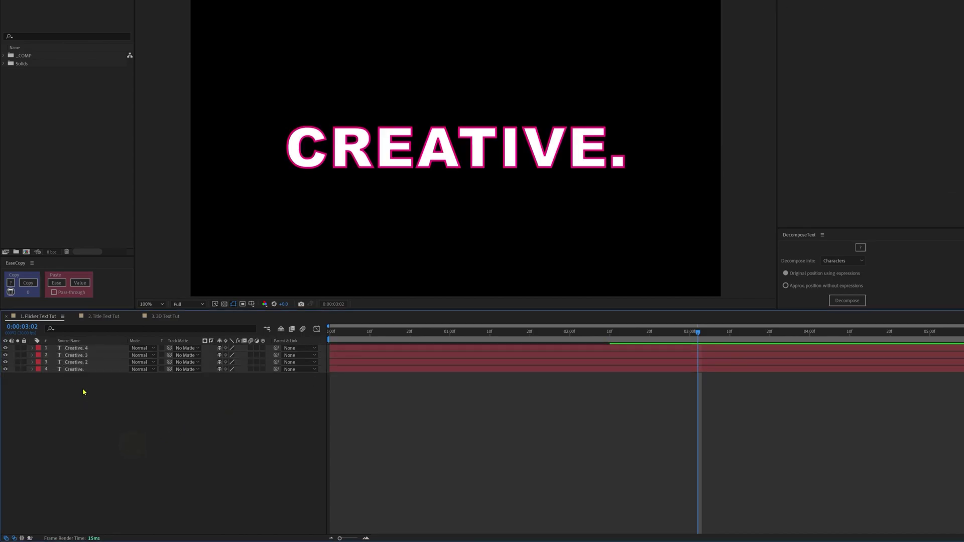
Step: Remove the fill from the bottom Creative. text layer and change its stroke to cyan, 4AF3FF
click(78, 370)
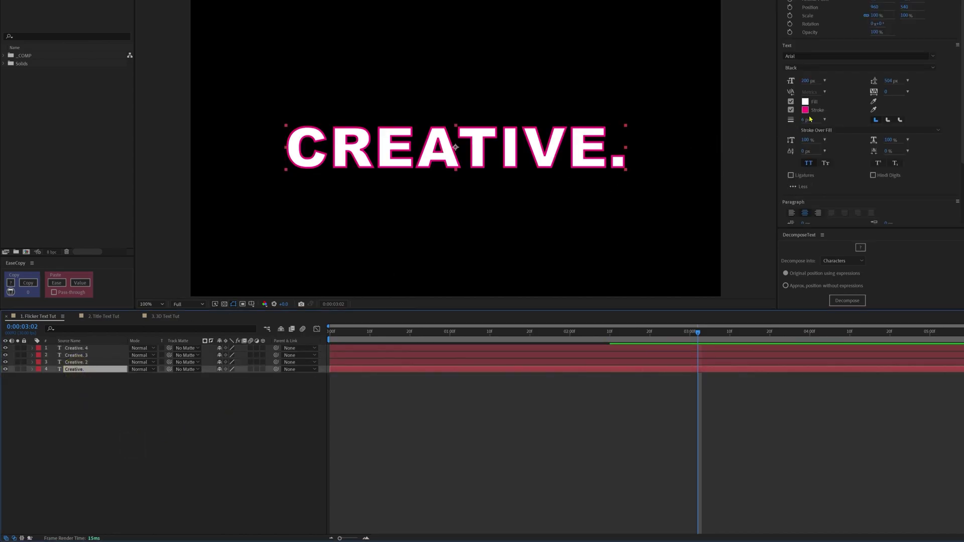
click(791, 102)
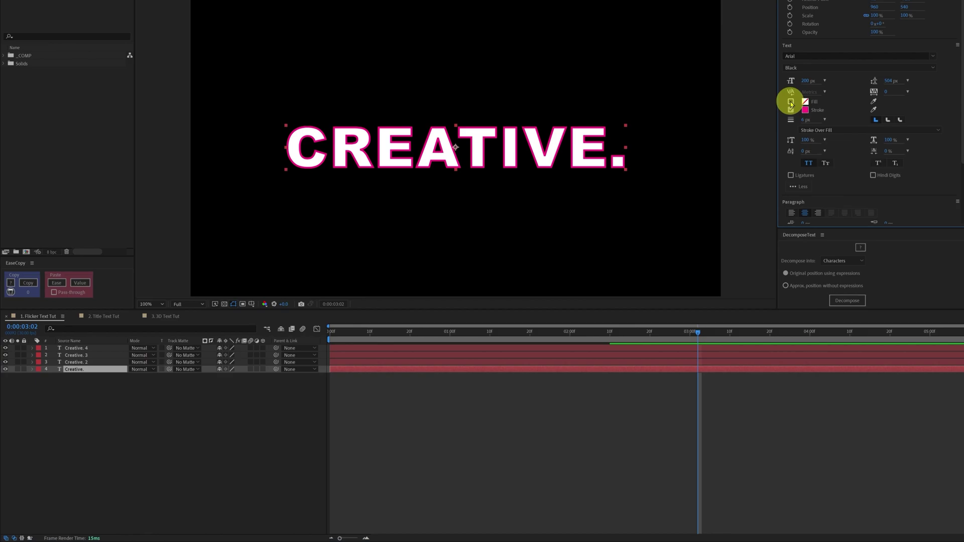
click(805, 110)
click(860, 118)
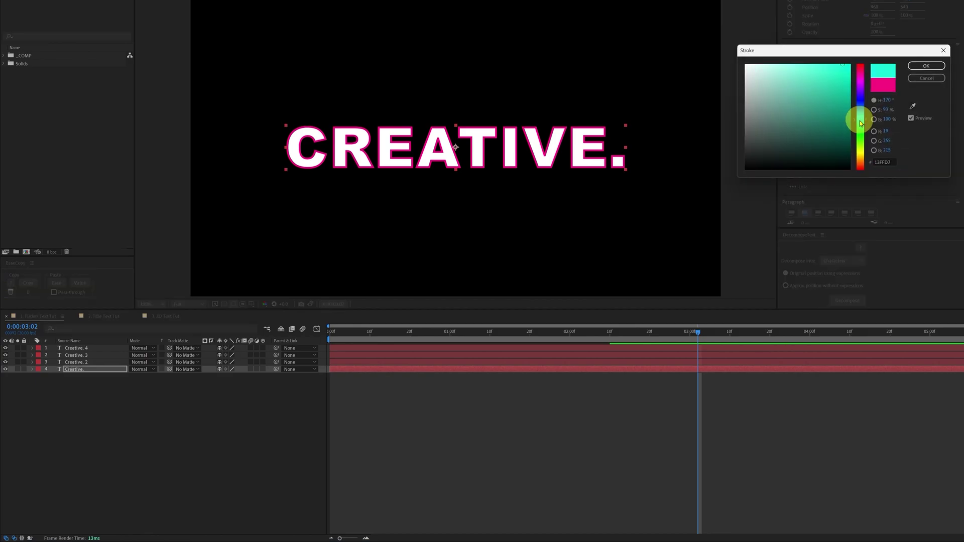
drag(821, 70, 820, 62)
click(927, 65)
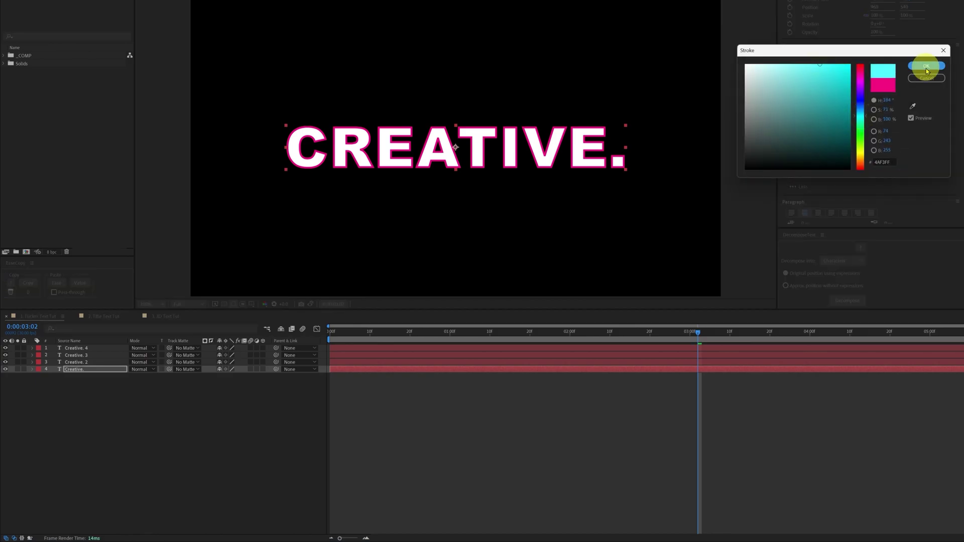
Step: Set the fill of the Creative. 2 text layer to the stroke's pink, FF1382
click(80, 363)
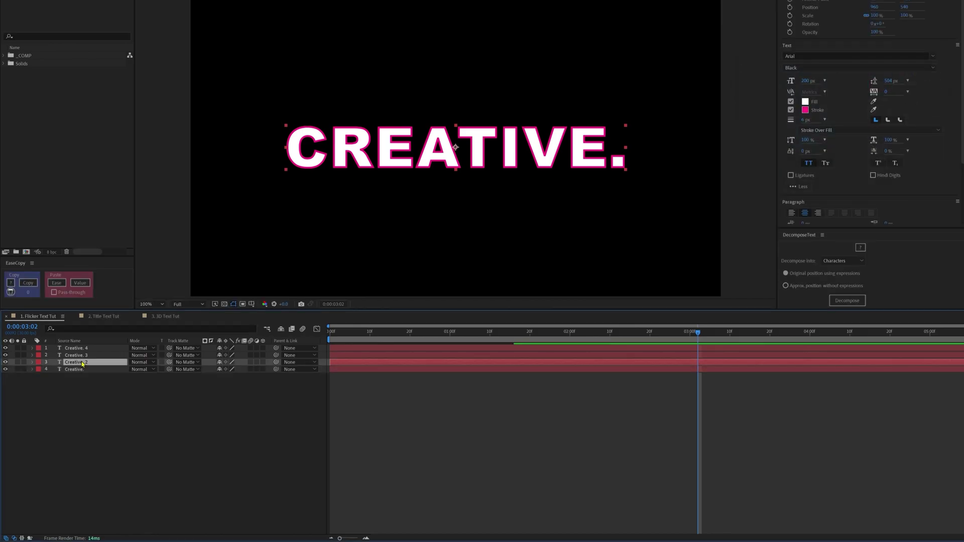
click(805, 102)
click(914, 106)
click(926, 66)
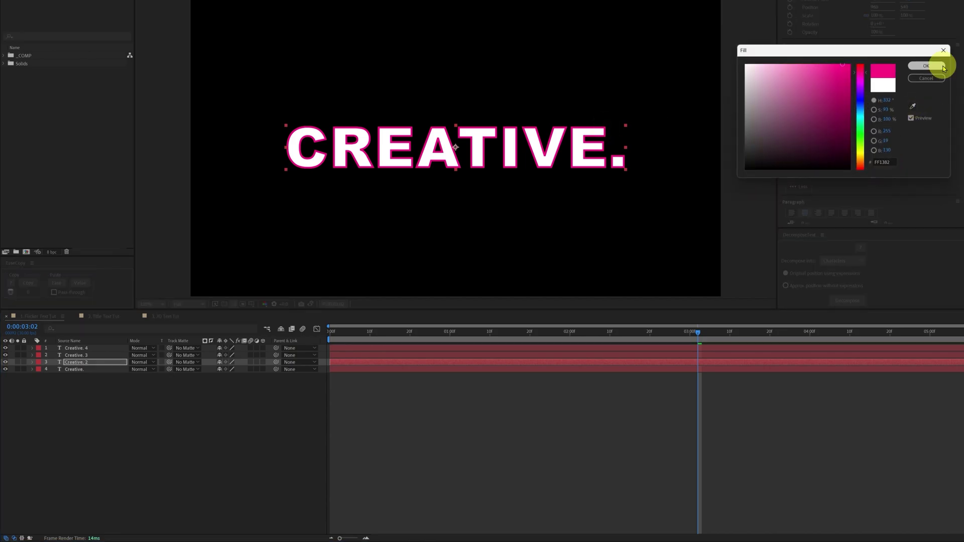
Step: Set both the fill and the stroke of the Creative. 3 text layer to yellow
click(76, 355)
click(806, 102)
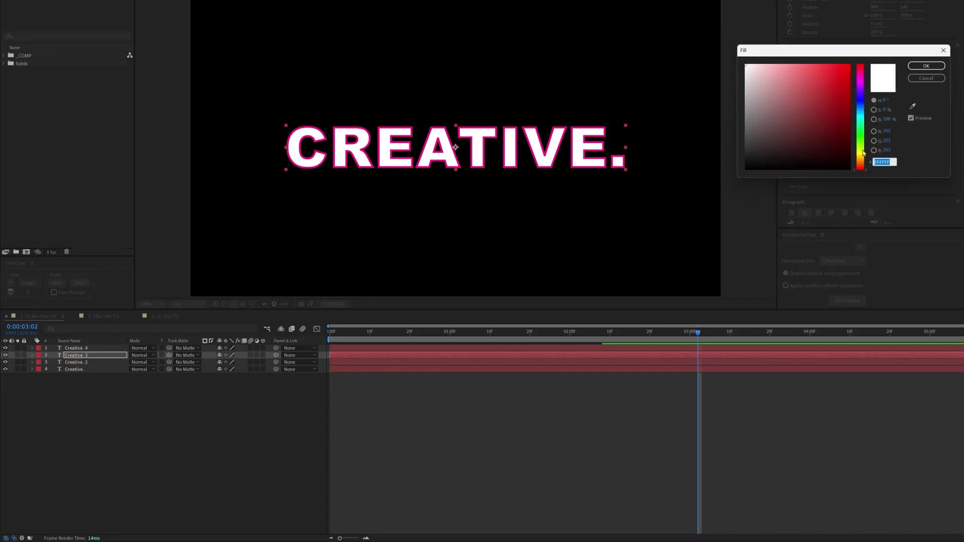
click(860, 150)
click(926, 66)
click(806, 110)
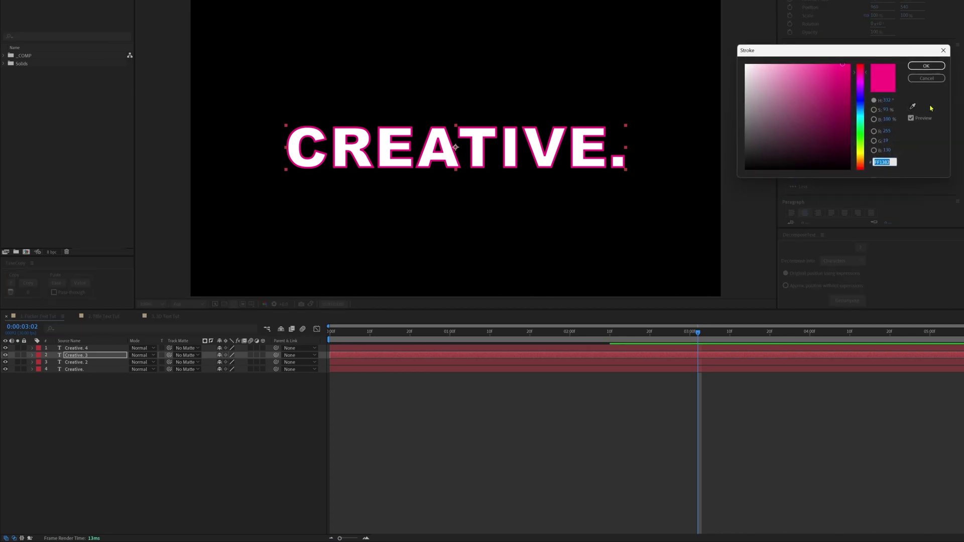
click(860, 151)
click(926, 66)
Step: Set the stroke of the Creative. 4 text layer to white
click(88, 348)
click(806, 110)
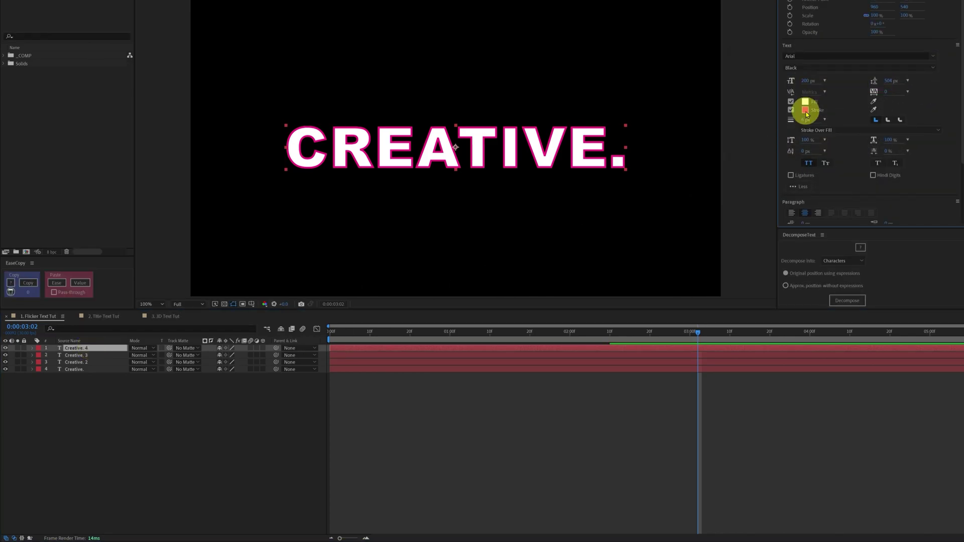
click(747, 66)
click(927, 66)
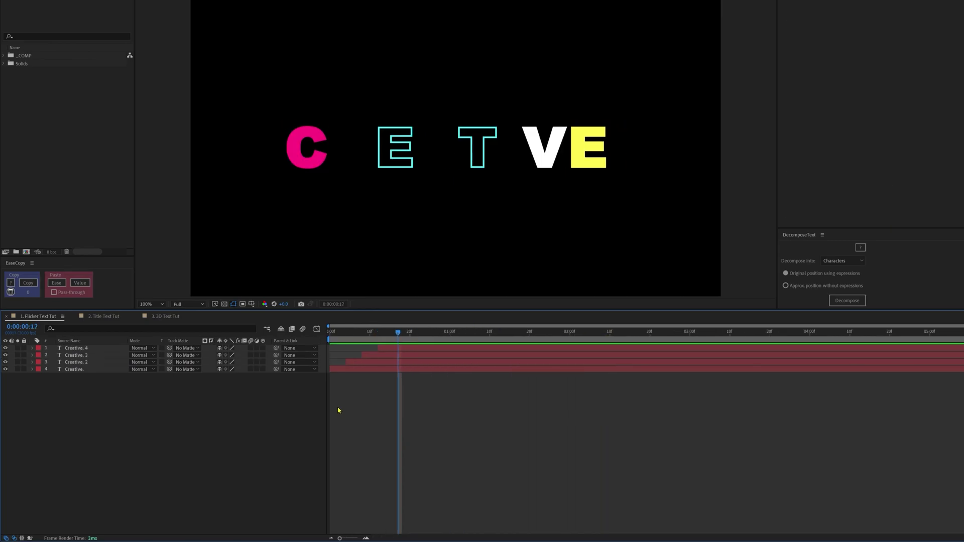
Step: Add an adjustment layer above the text layers and apply the Glow effect to it
right_click(338, 410)
mouse_move(369, 414)
click(460, 481)
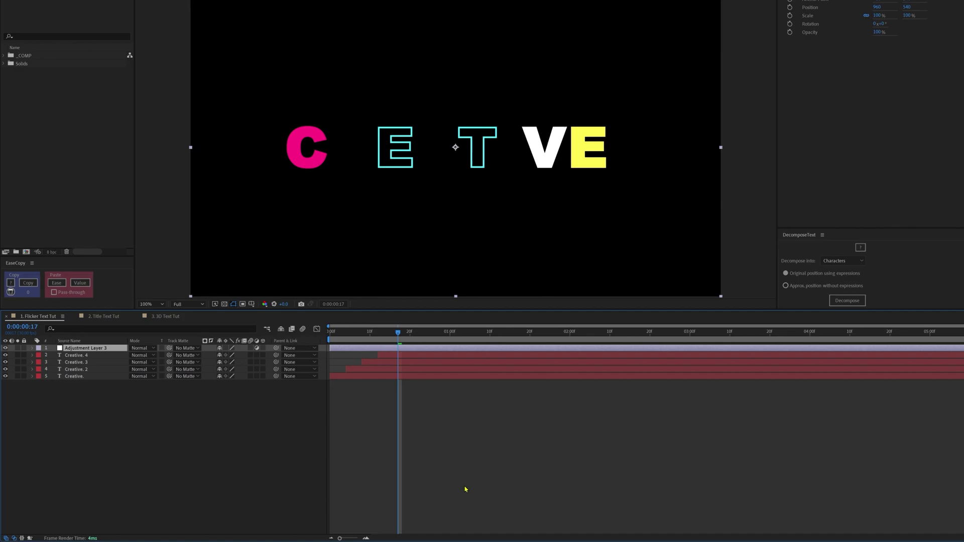
click(914, 19)
text(glow)
double_click(897, 90)
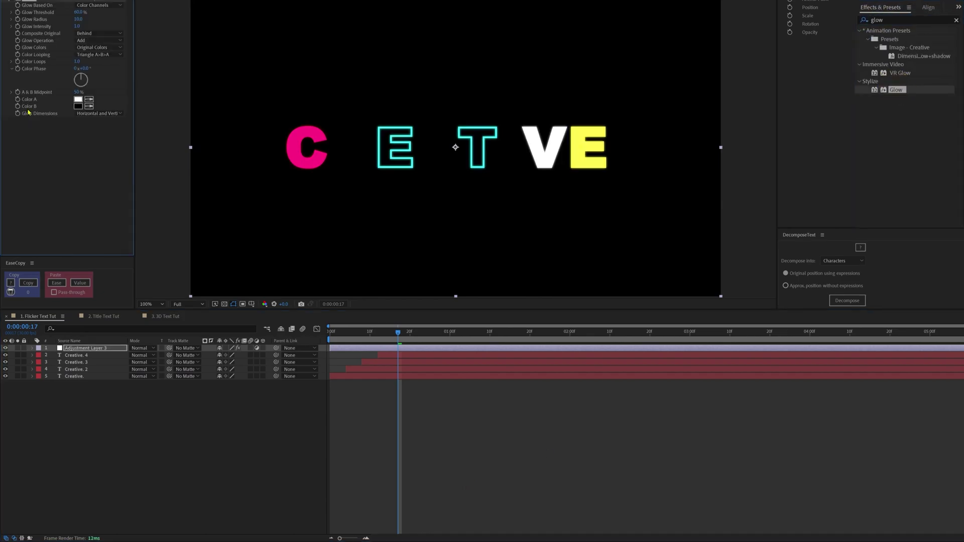
Step: Set the Glow Threshold to 70% and preview the glowing flicker text
click(85, 26)
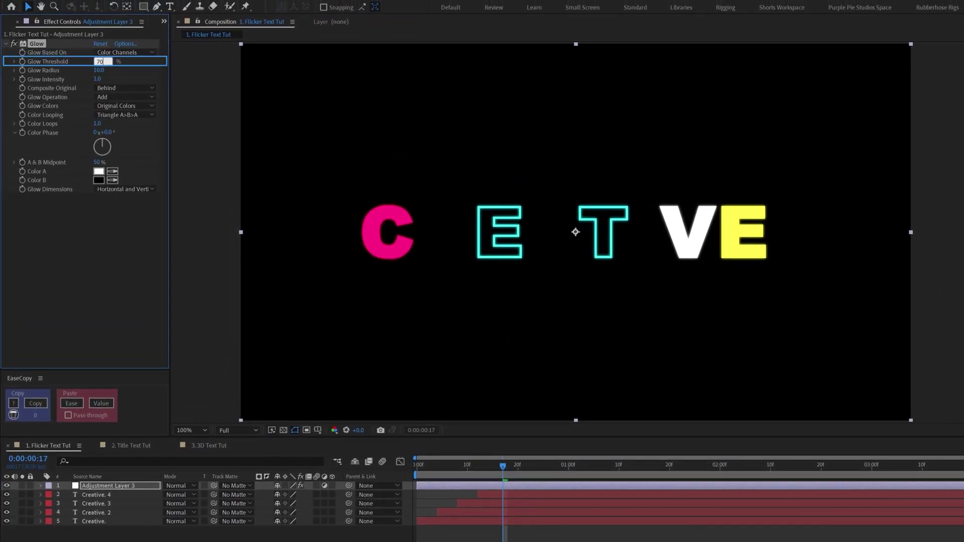
key(Return)
key(space)
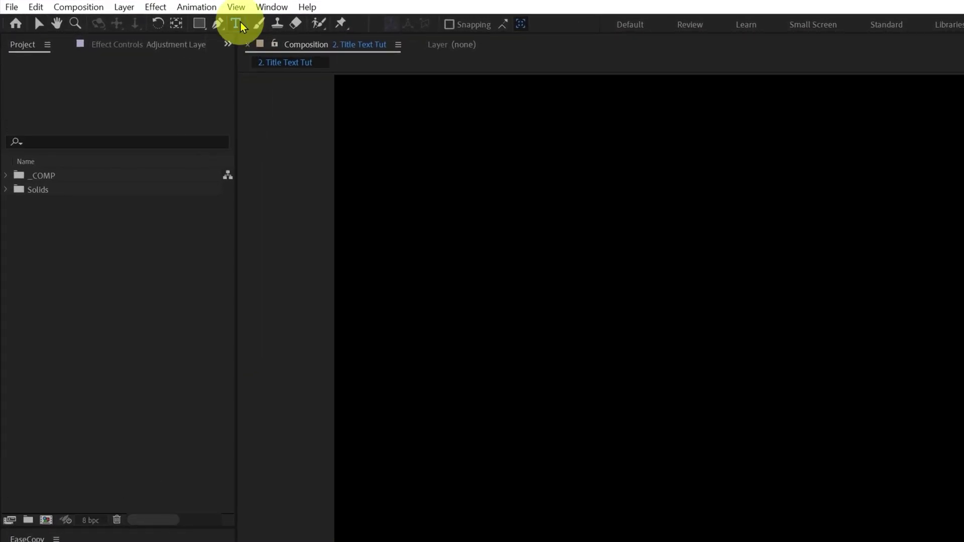
Step: Add a text layer reading "Beyond the Horizon" in the 2. Title Text Tut composition
click(122, 21)
click(389, 210)
text(Beyond the Hor)
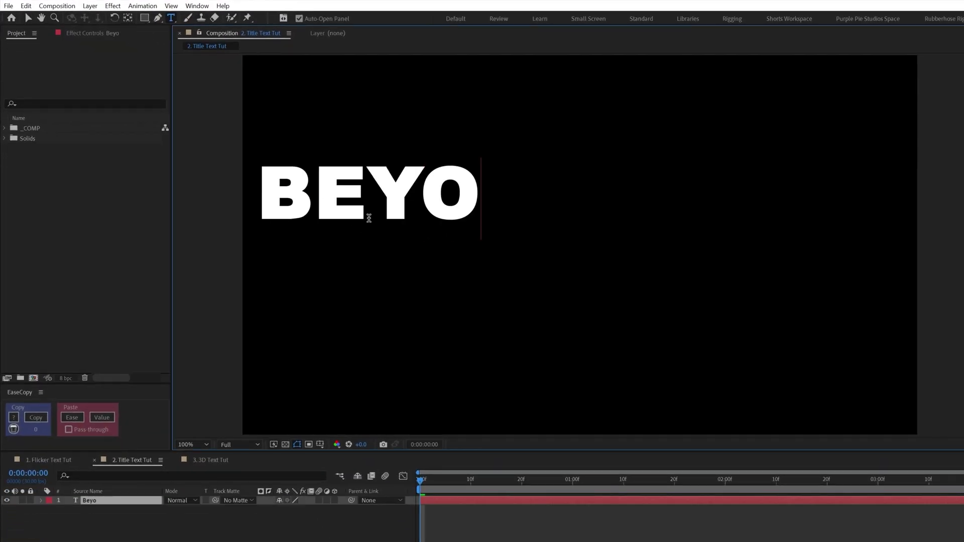
text(izon)
Step: Reduce the font size of the Beyond the Horizon text to 120 px
click(809, 125)
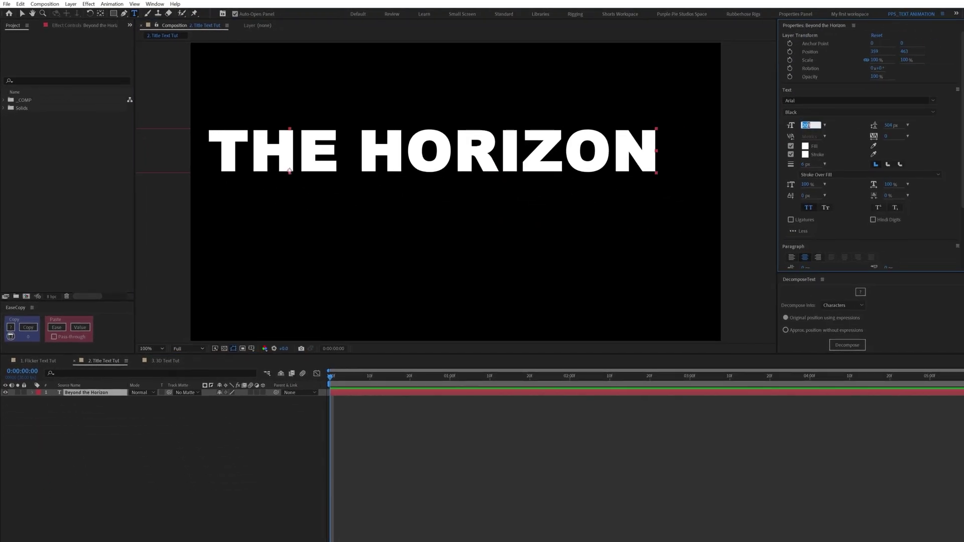
key(shift+Down)
key(shift+Down)
key(shift+Down)
key(shift+Down)
key(shift+Down)
key(shift+Down)
key(shift+Down)
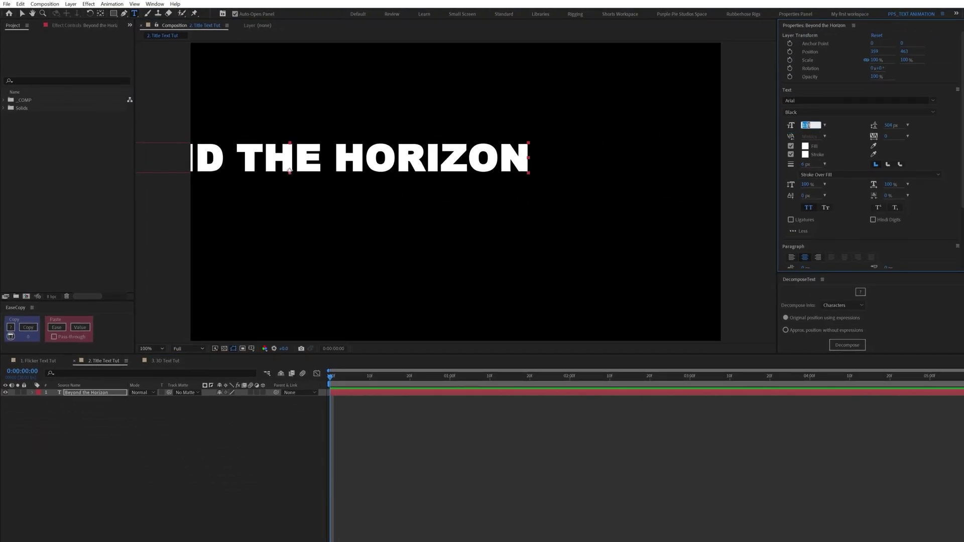
key(shift+Up)
key(shift+Down)
key(shift+Down)
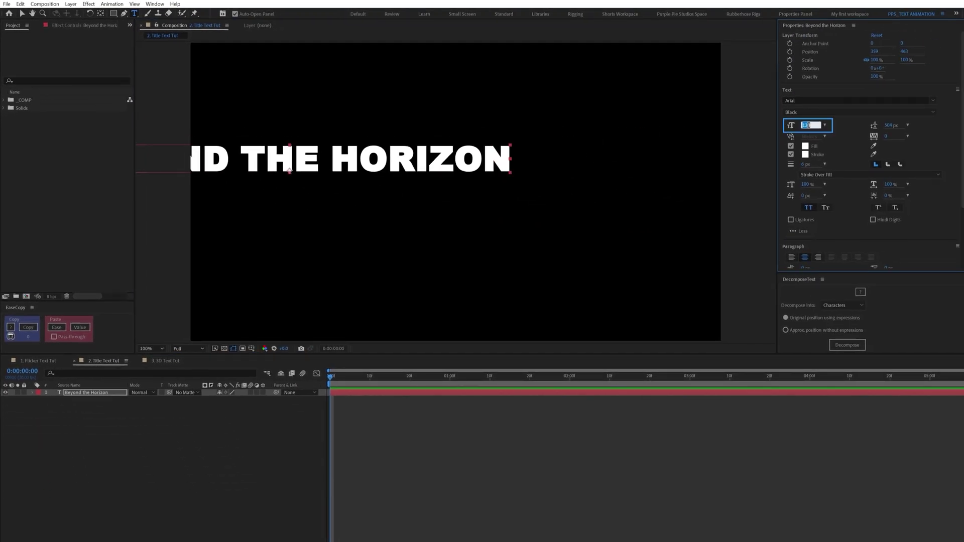
Step: Center the Beyond the Horizon text horizontally in the composition and center its anchor point
click(934, 82)
click(891, 102)
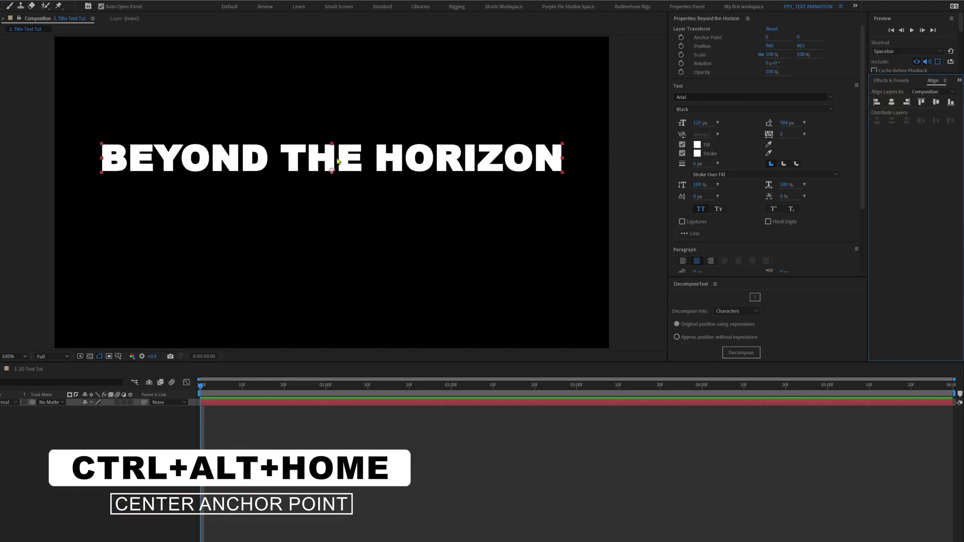
key(ctrl+alt+Home)
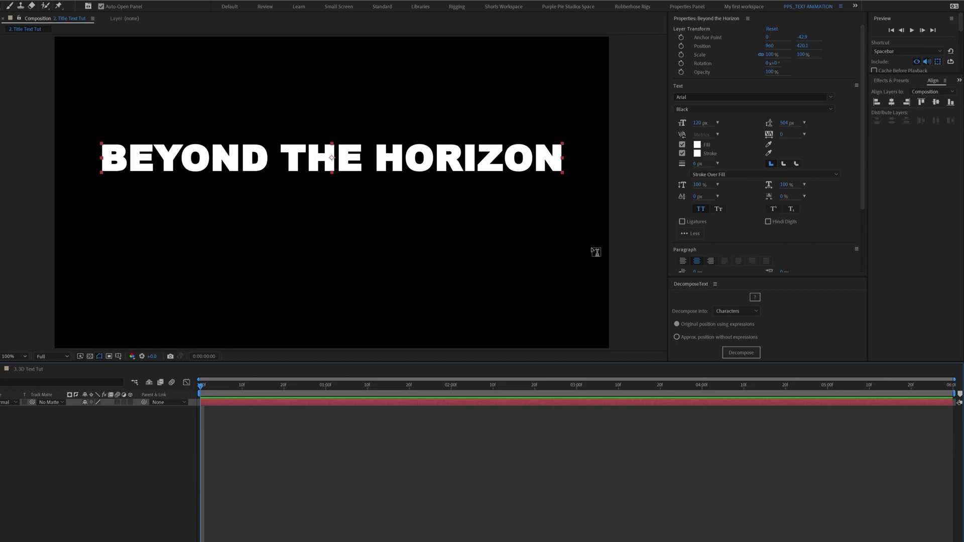
Step: Turn off the stroke of the Beyond the Horizon text
click(683, 154)
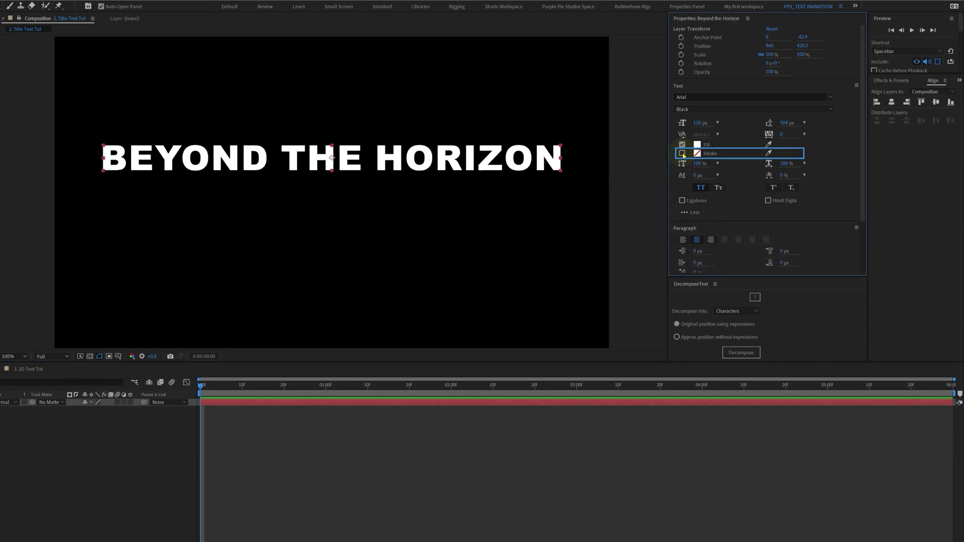
click(121, 457)
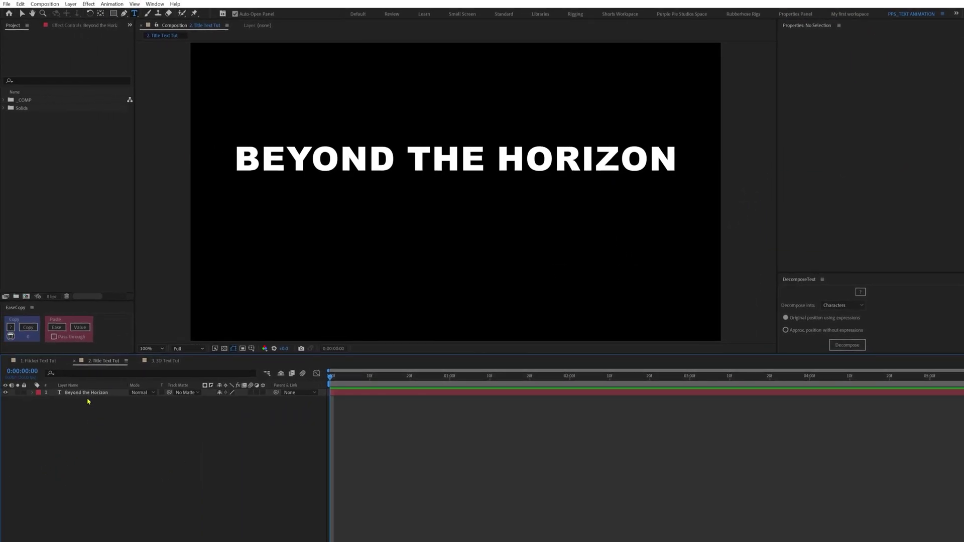
Step: Duplicate the title below the original and change the copy's text to "Navigating Uncharted Possibilities"
click(89, 395)
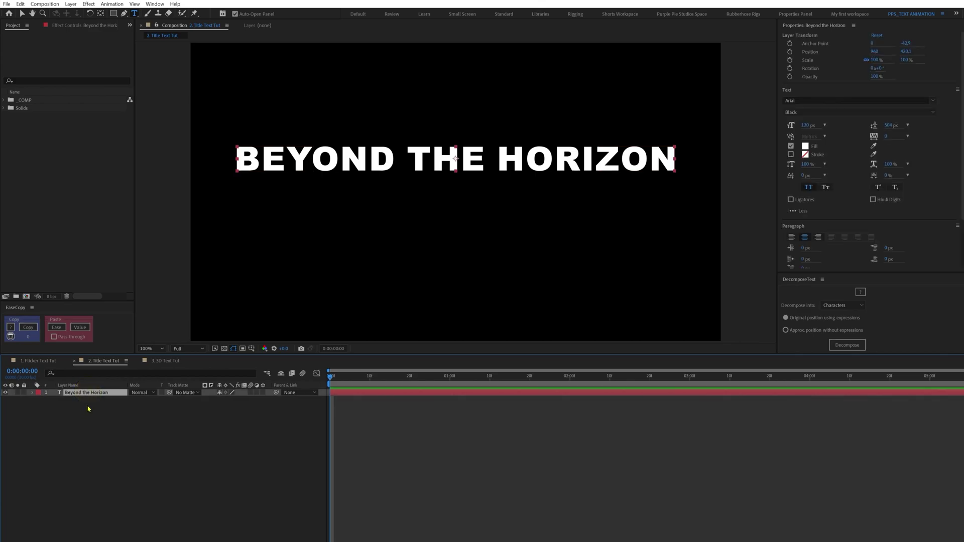
double_click(441, 189)
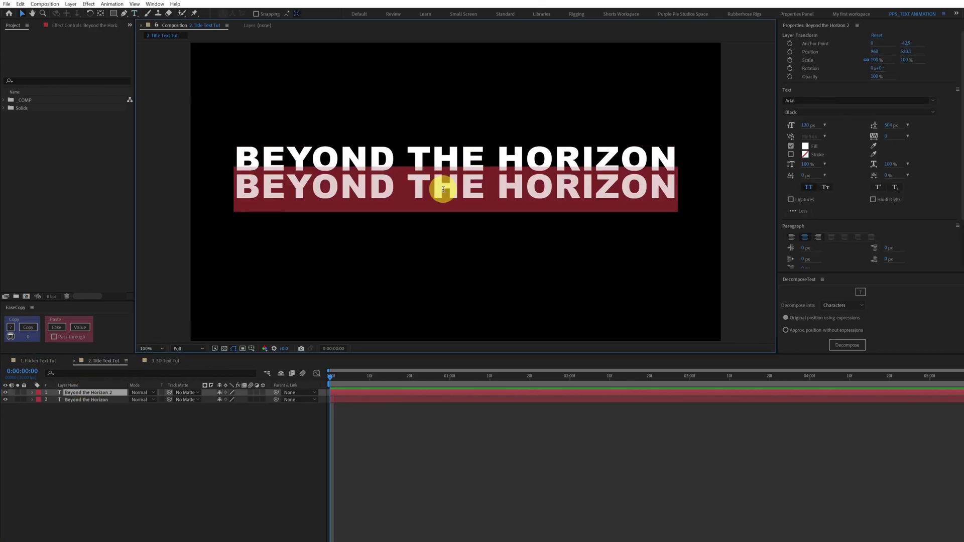
text(Navigating Uncharte)
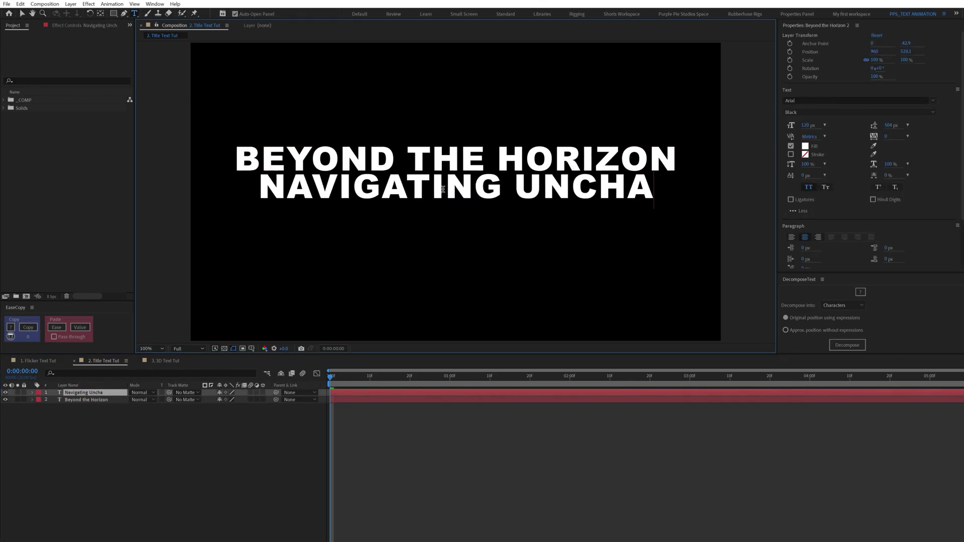
text(d Possibilities)
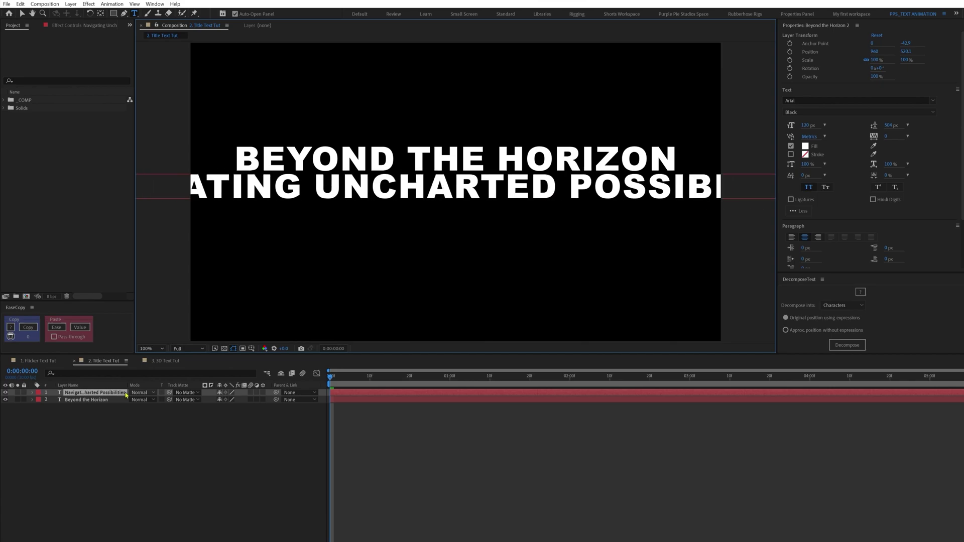
Step: Scale the Navigating Uncharted Possibilities text to about 45.4% and move it up close beneath the title
click(105, 394)
key(s)
drag(227, 400, 200, 396)
key(v)
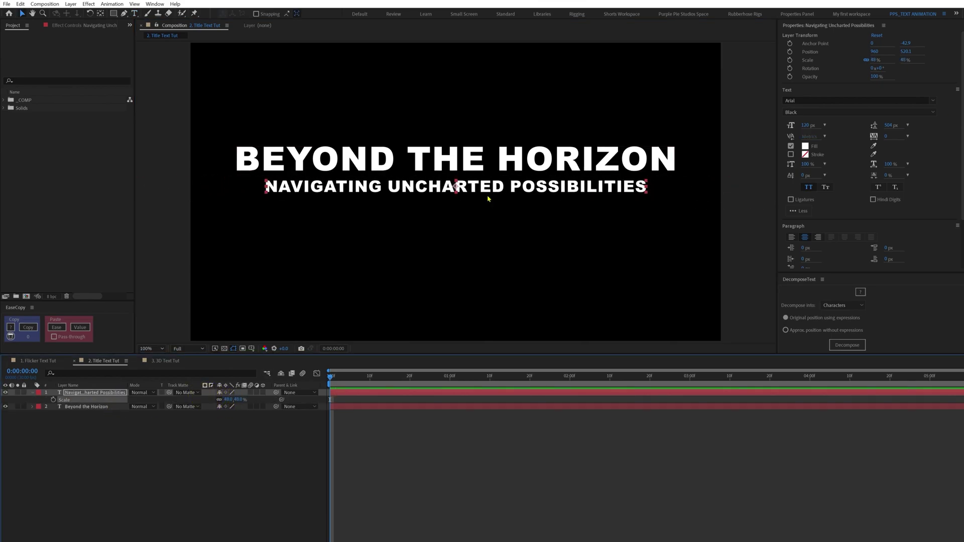
drag(490, 188, 490, 183)
drag(646, 187, 636, 182)
click(261, 195)
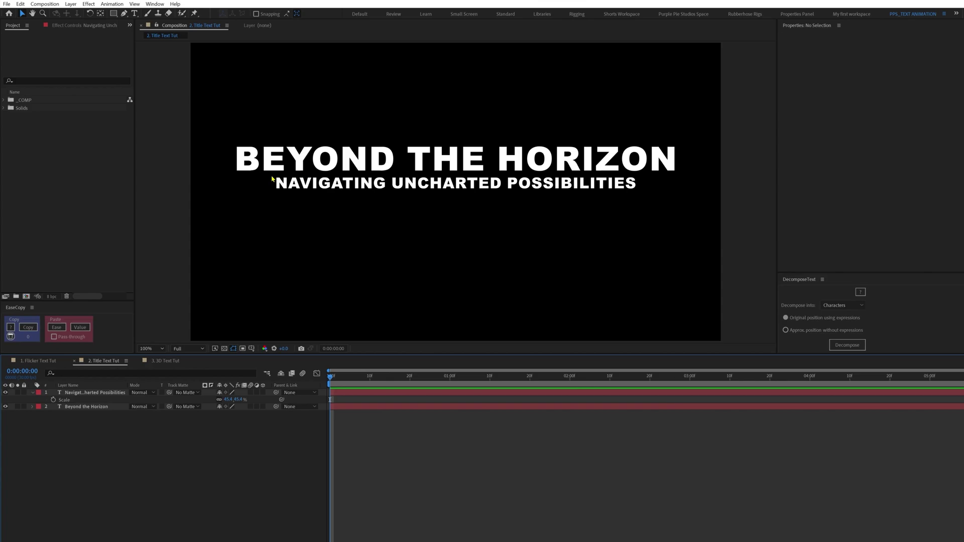
Step: Draw a rectangle about 1329 by 59 px around the subtitle with pink fill and no stroke, and place its layer beneath the subtitle
click(112, 13)
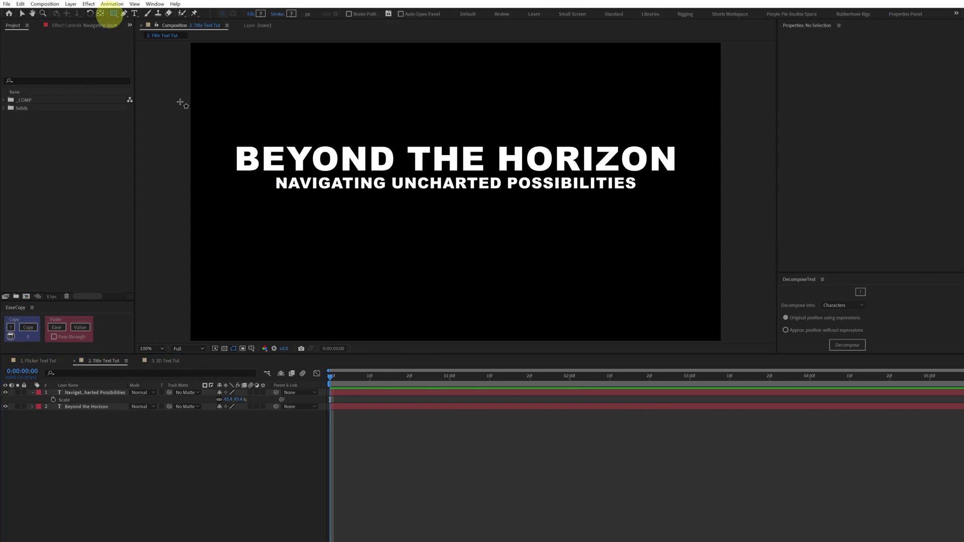
drag(272, 175, 639, 192)
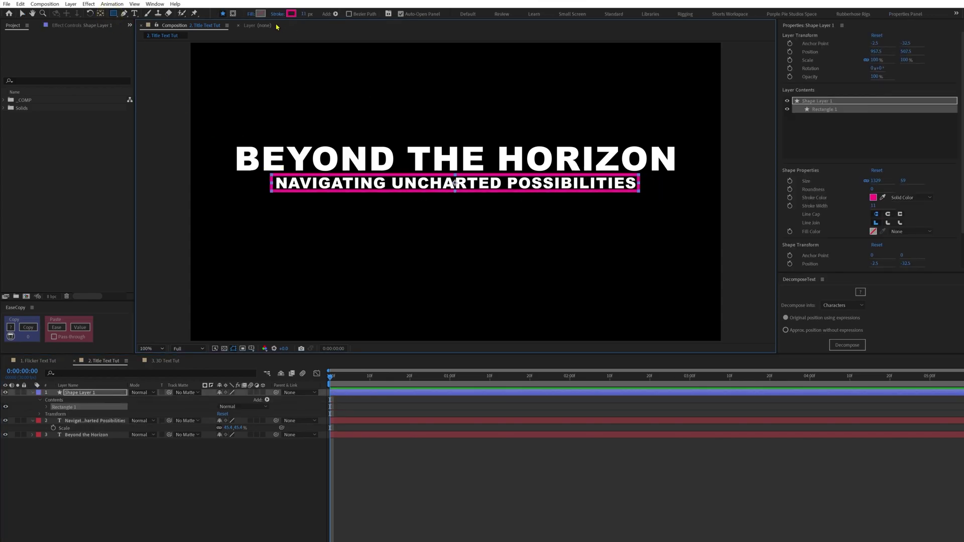
click(260, 13)
click(277, 13)
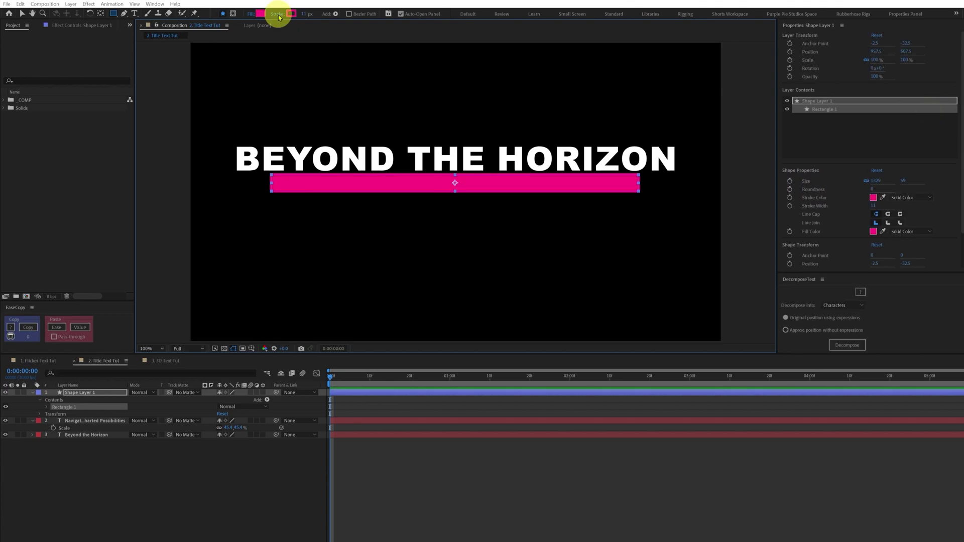
click(441, 187)
click(468, 236)
key(ctrl+bracketleft)
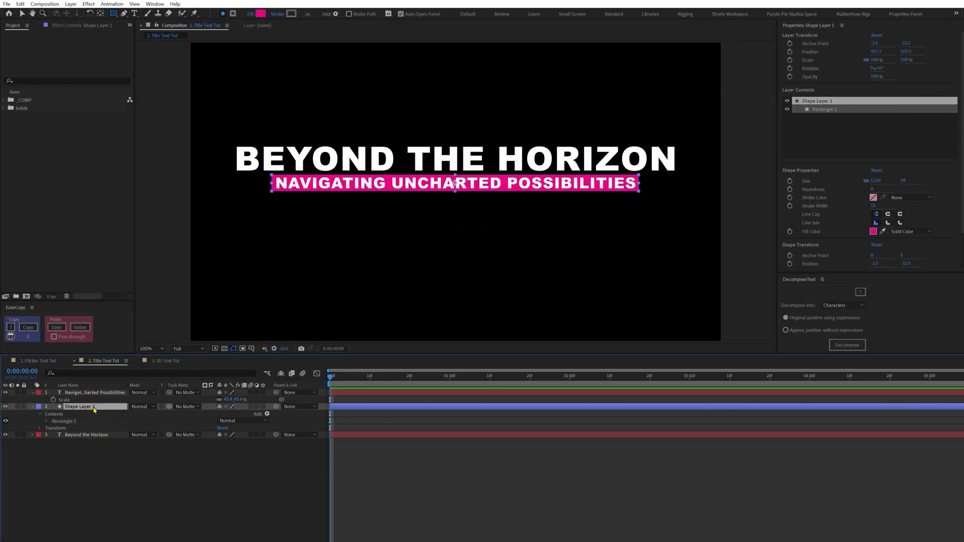
Step: Nudge the title, subtitle and pink rectangle together about 30 px down and collapse the layers' properties
ctrl+click(100, 393)
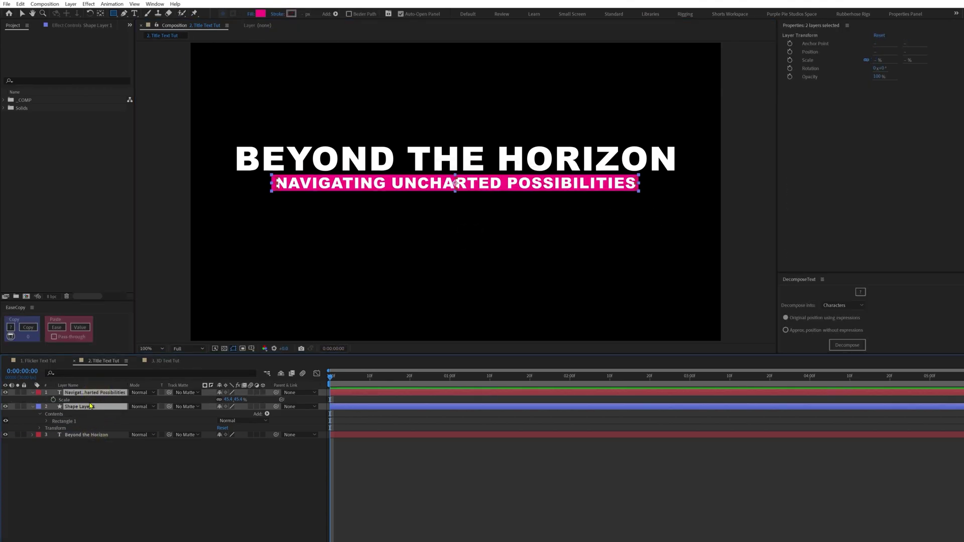
key(v)
drag(232, 126, 561, 261)
key(shift+Down)
key(shift+Down)
key(shift+Down)
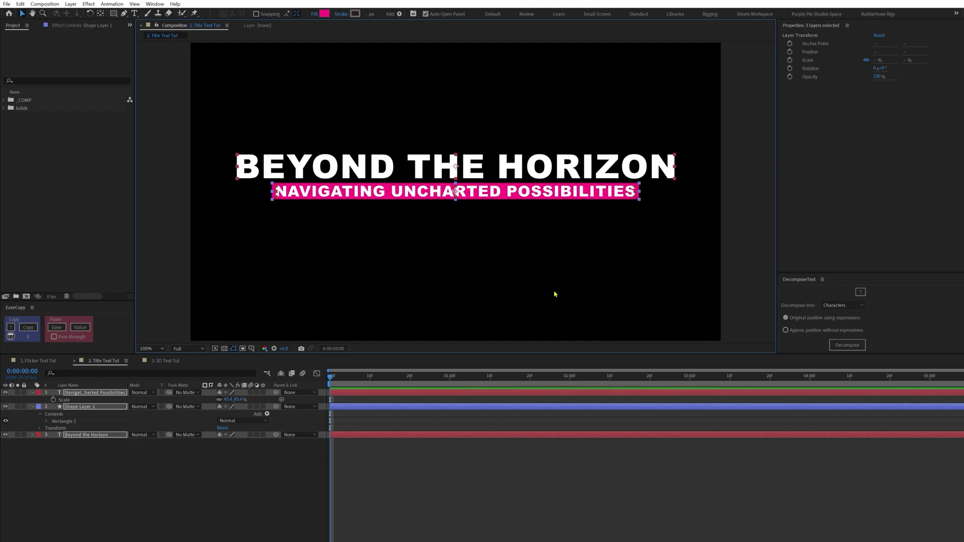
click(70, 483)
key(u)
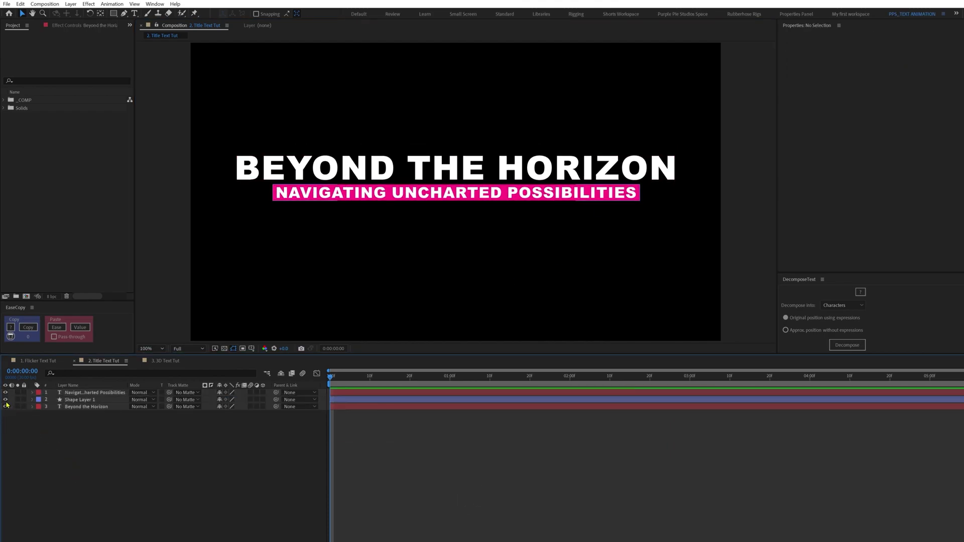
Step: Hide the subtitle and pink rectangle layers, and add a Position animator to the Beyond the Horizon text layer
drag(6, 400, 5, 393)
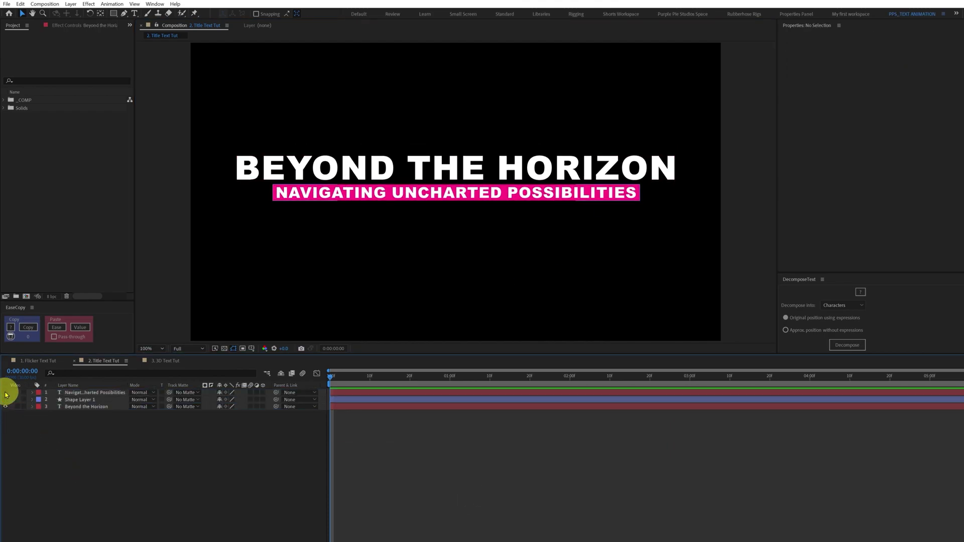
click(84, 407)
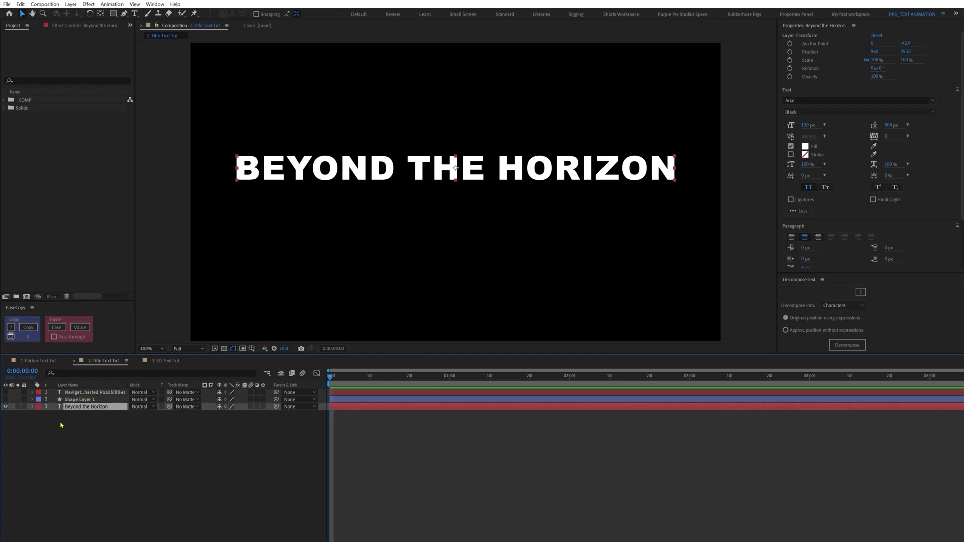
click(31, 407)
click(267, 414)
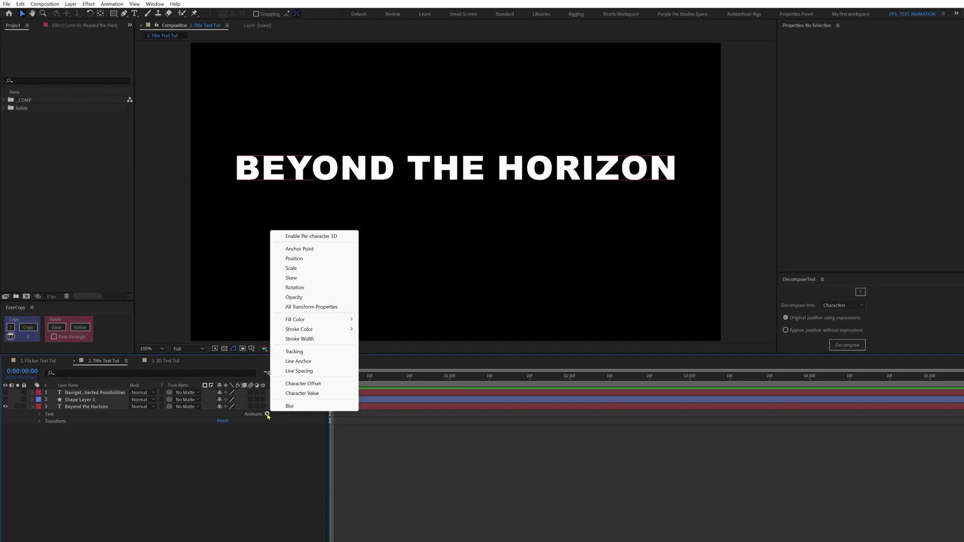
click(294, 258)
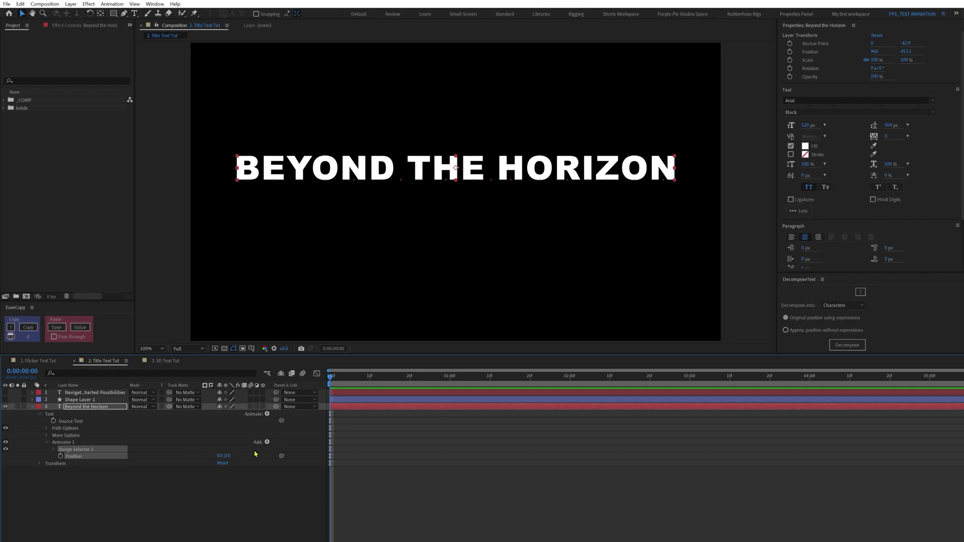
click(267, 415)
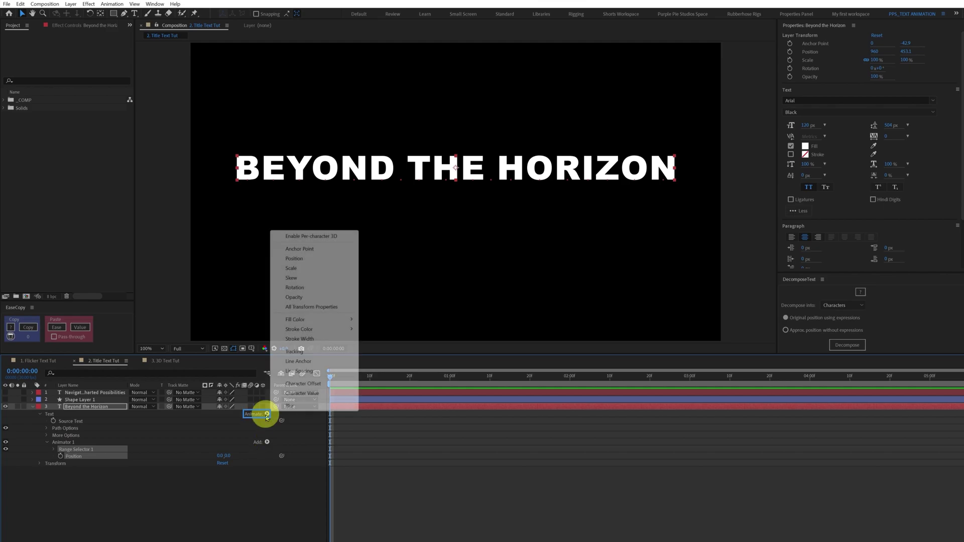
click(77, 447)
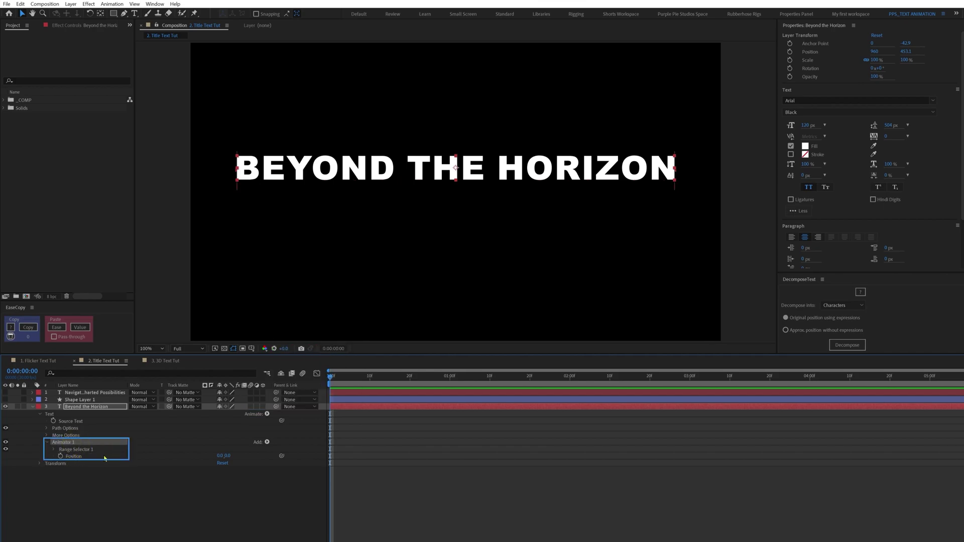
Step: Add Scale and Opacity properties to the title's Animator 1
click(268, 443)
mouse_move(281, 445)
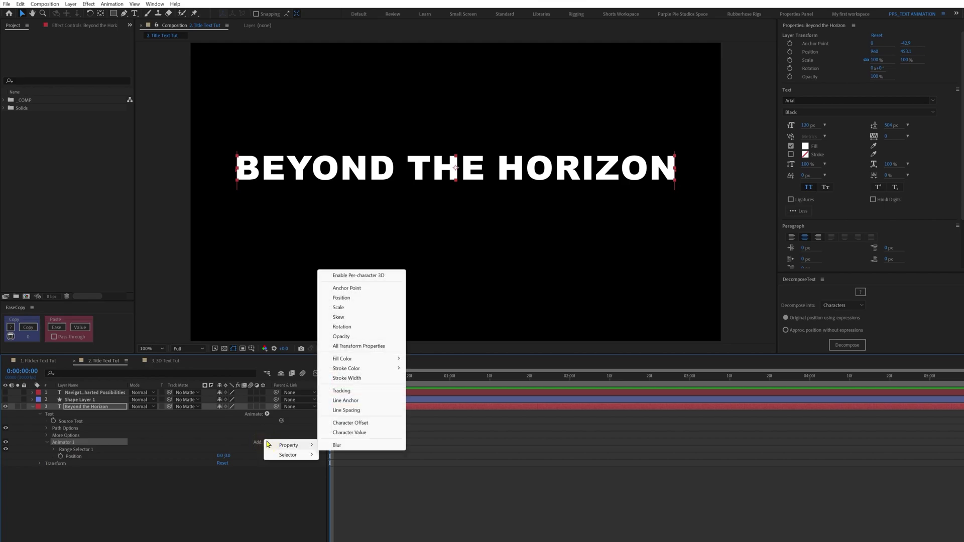
click(345, 308)
click(267, 443)
mouse_move(289, 445)
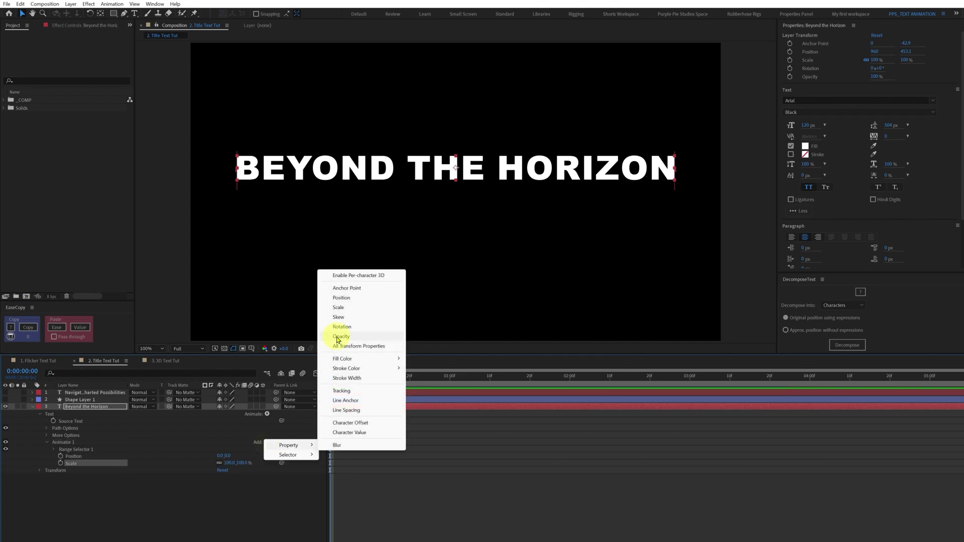
click(338, 338)
Step: Set Animator 1's Position to 0, 90, its Scale to 50% and its Opacity to 0%
click(228, 456)
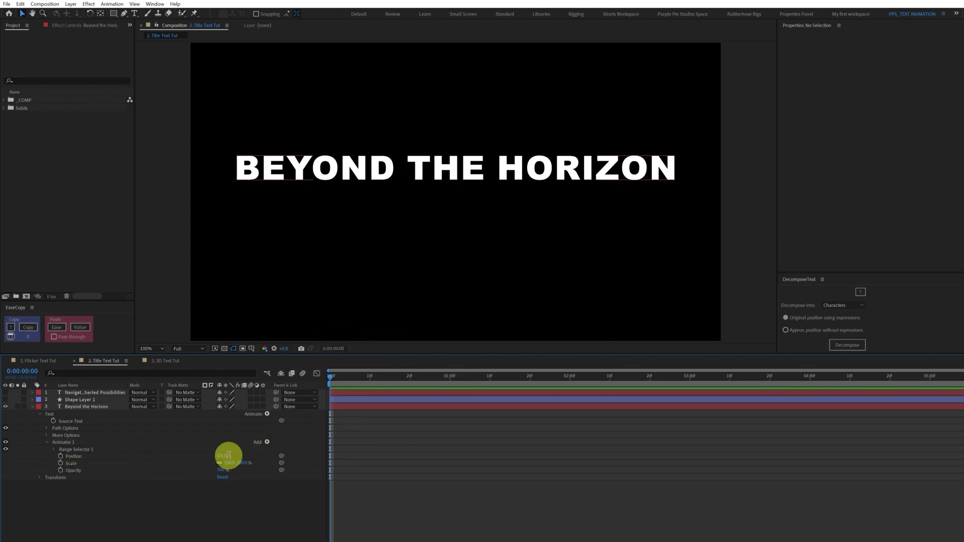
key(Return)
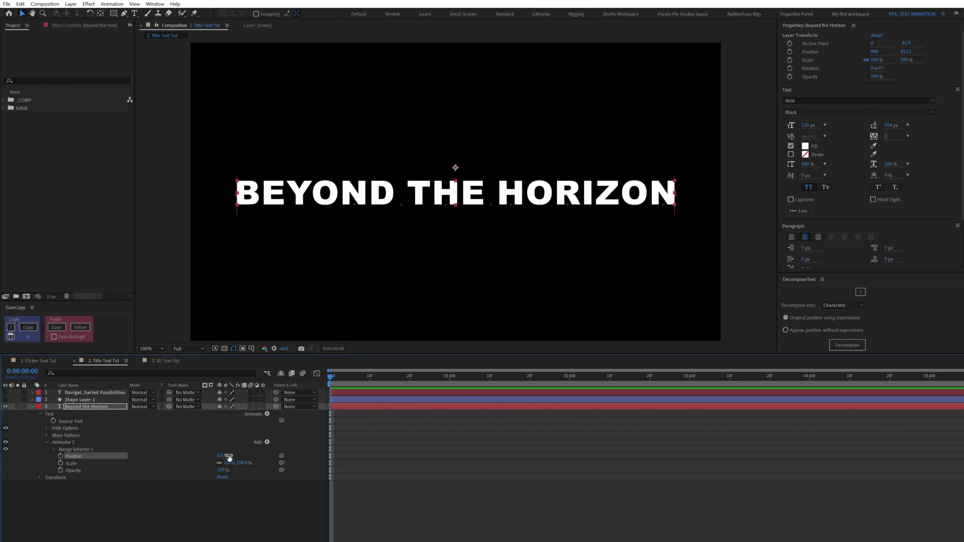
click(228, 463)
text(50)
key(Return)
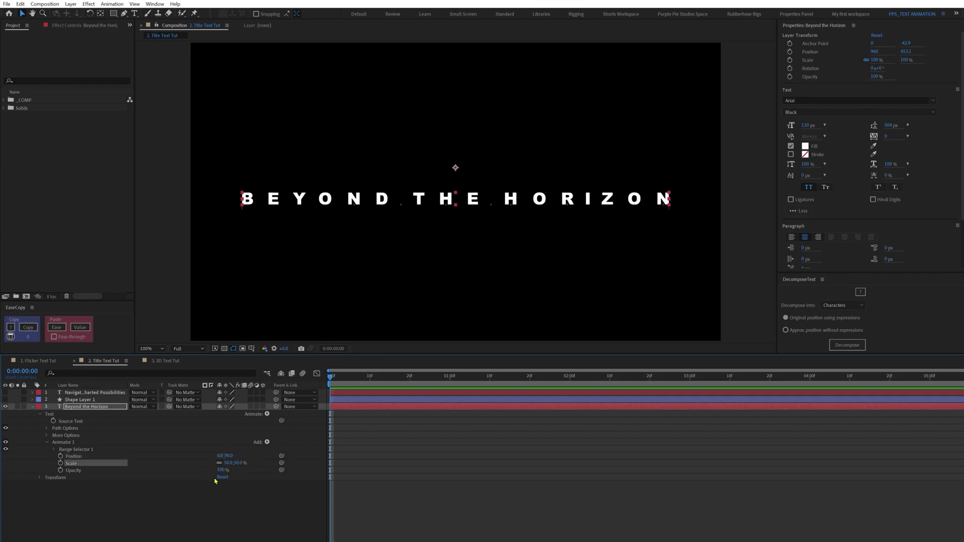
click(220, 471)
text(0)
key(Return)
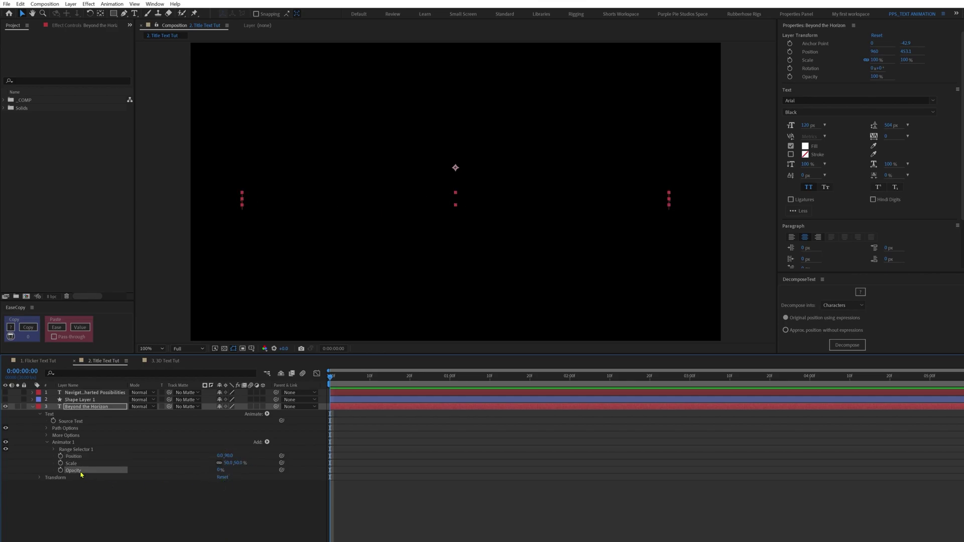
Step: Keyframe Range Selector 1's Start at 0% on the first frame and at 100% 40 frames further on
click(54, 450)
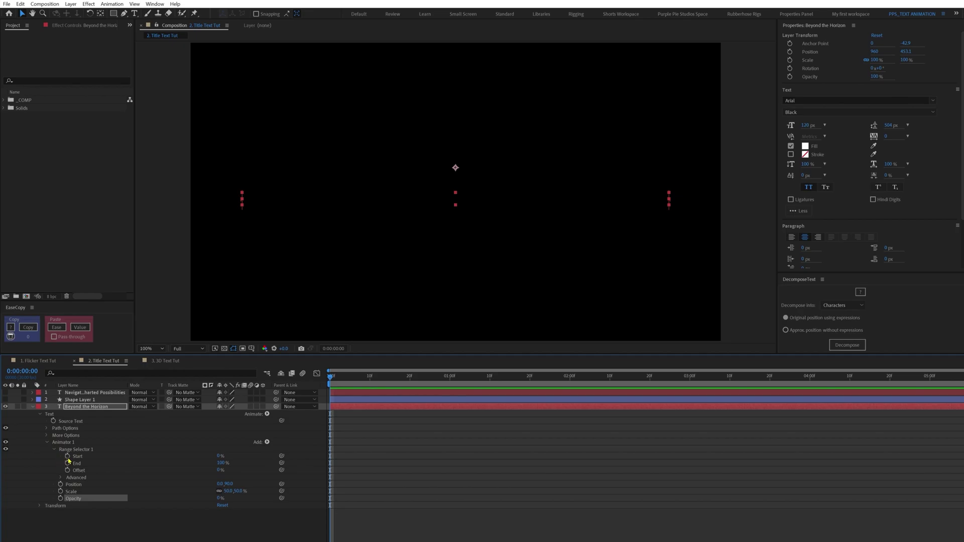
click(68, 458)
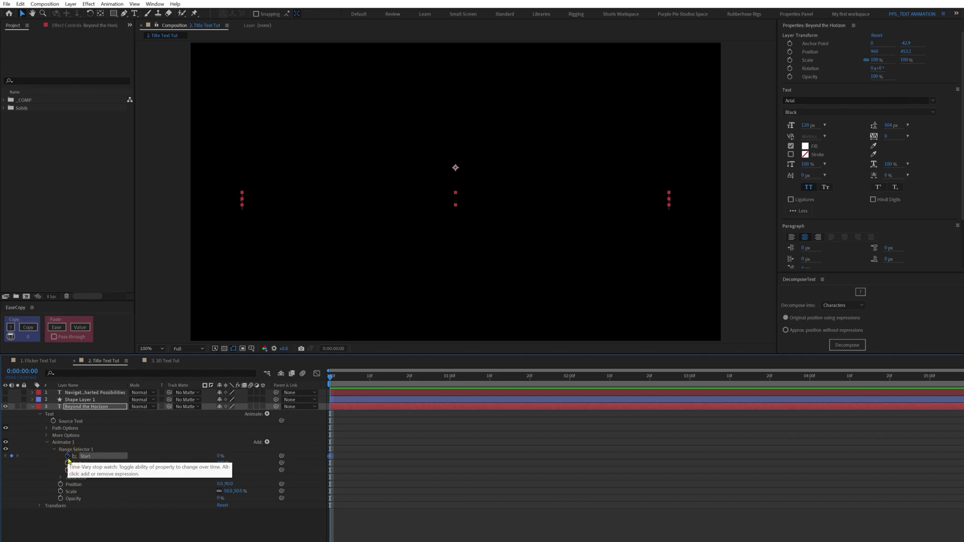
click(22, 372)
text(+4)
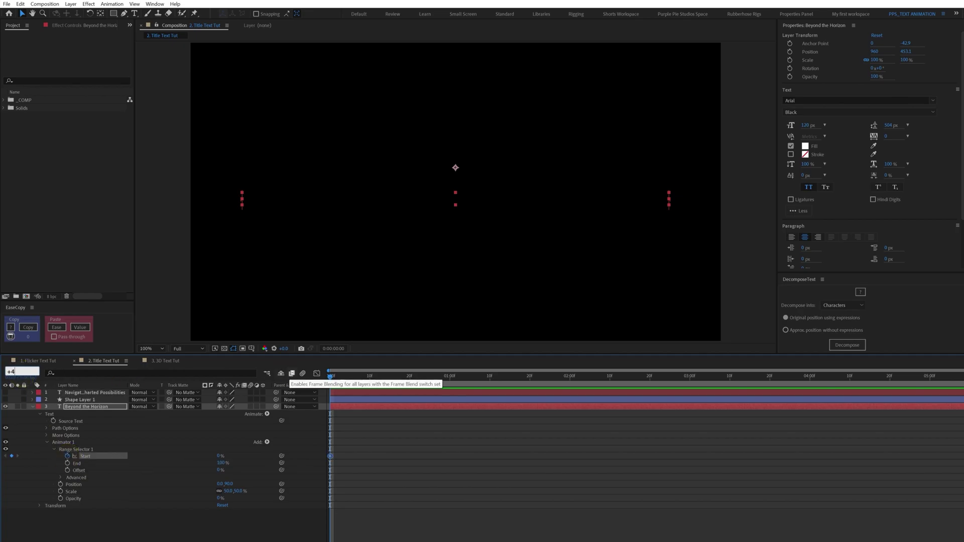
text(0)
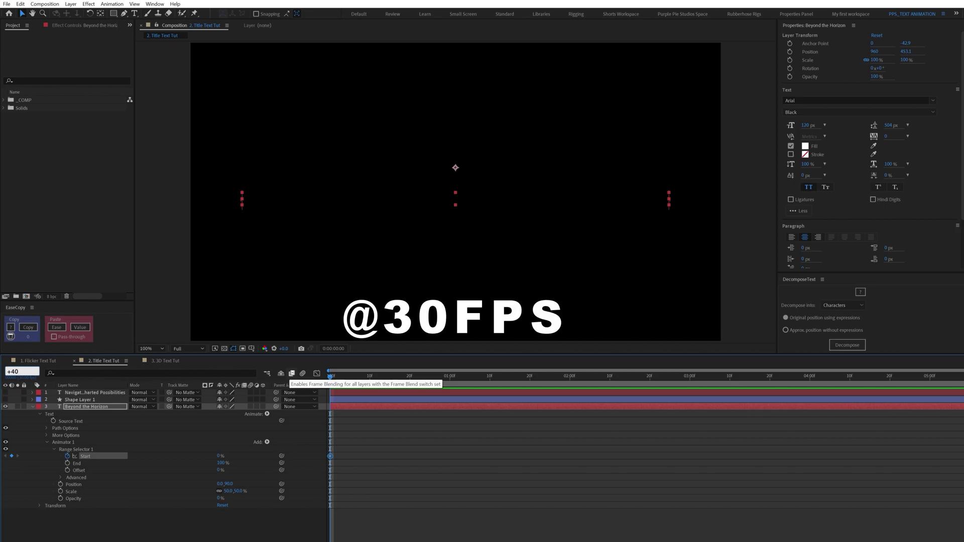
key(Return)
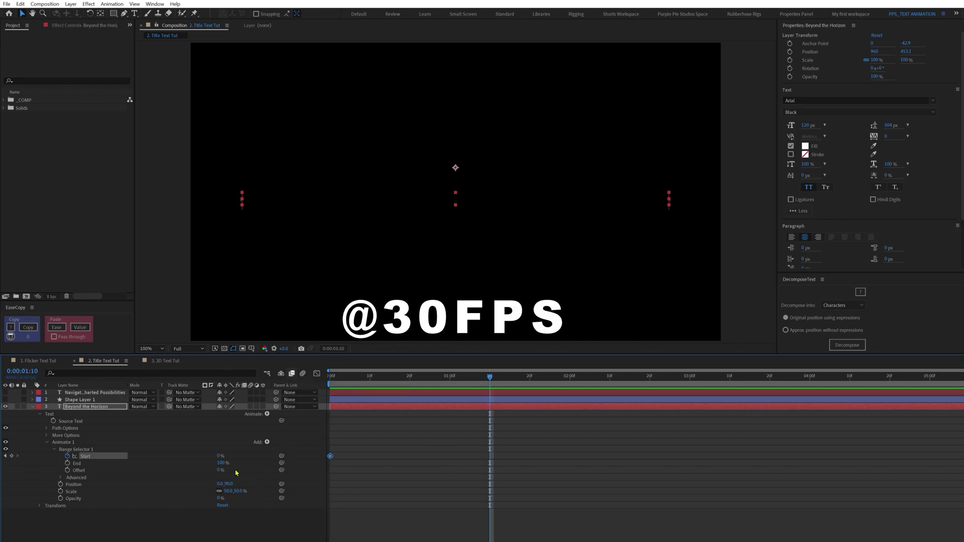
drag(219, 456, 639, 444)
Step: Apply Easy Ease to both Start keyframes and adjust their easing handles in the speed graph
drag(531, 444, 312, 483)
key(F9)
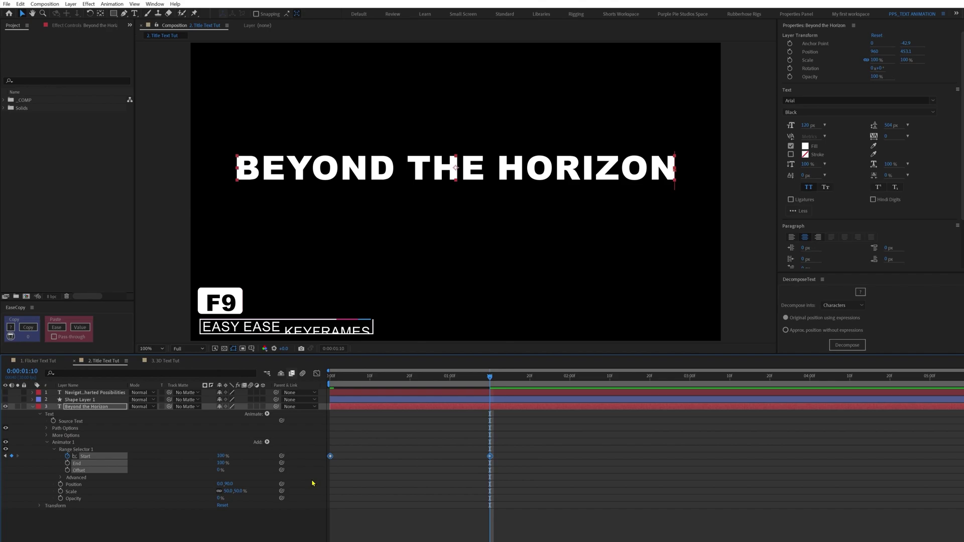
click(317, 373)
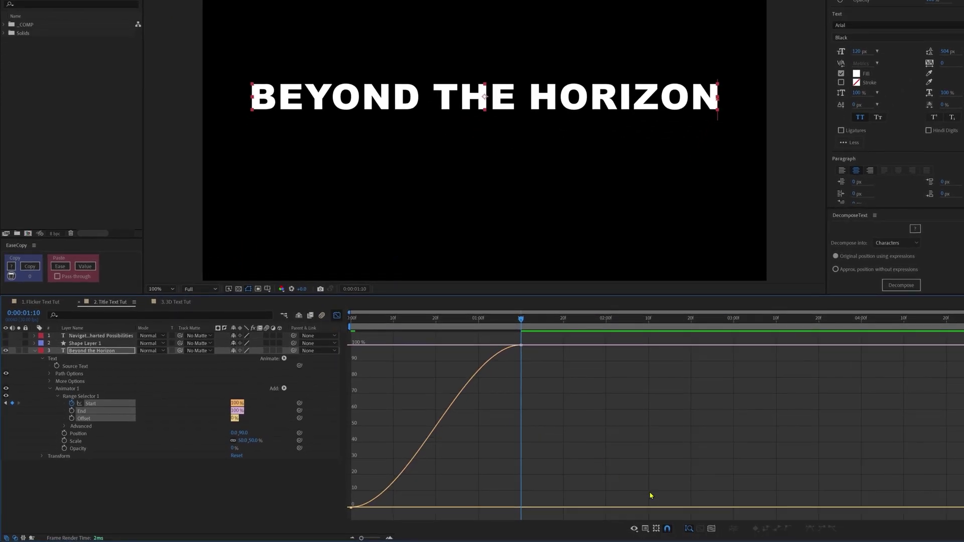
click(648, 529)
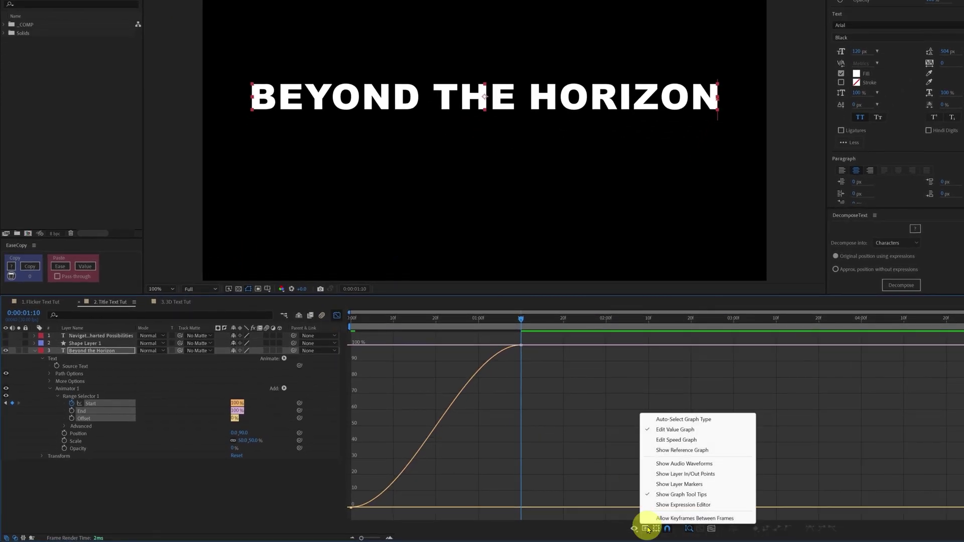
click(670, 441)
drag(584, 484, 437, 510)
drag(379, 509, 397, 510)
key(shift+F3)
click(407, 414)
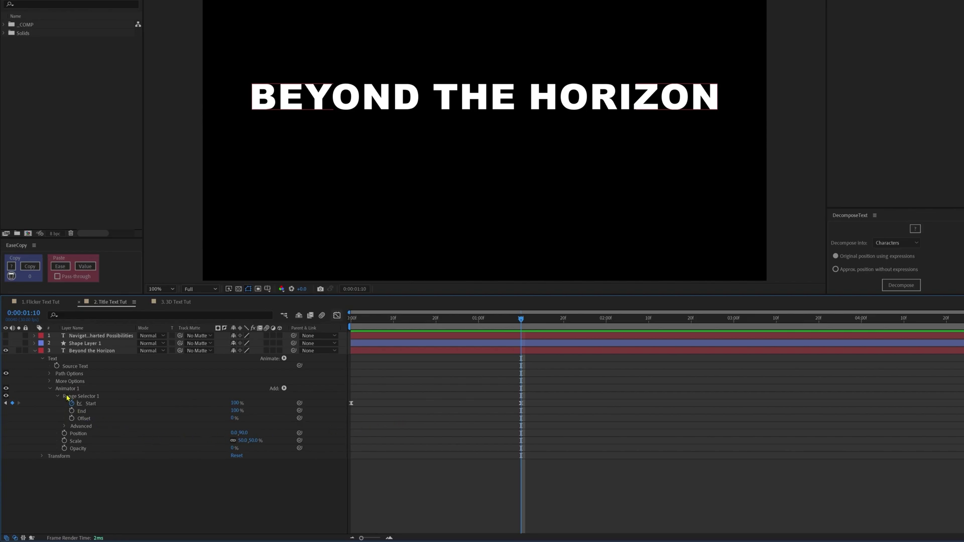
Step: Add a second animator with Tracking to the Beyond the Horizon text layer
click(284, 359)
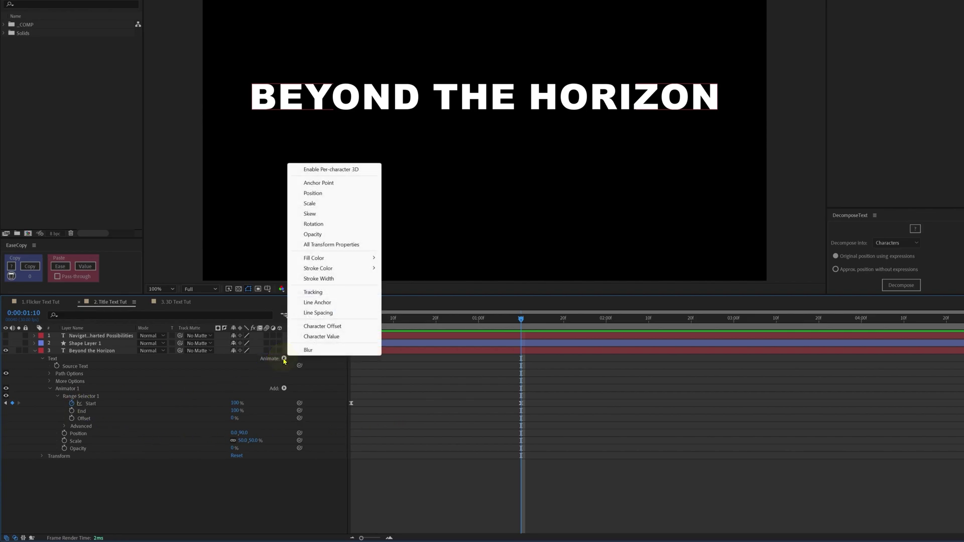
click(312, 293)
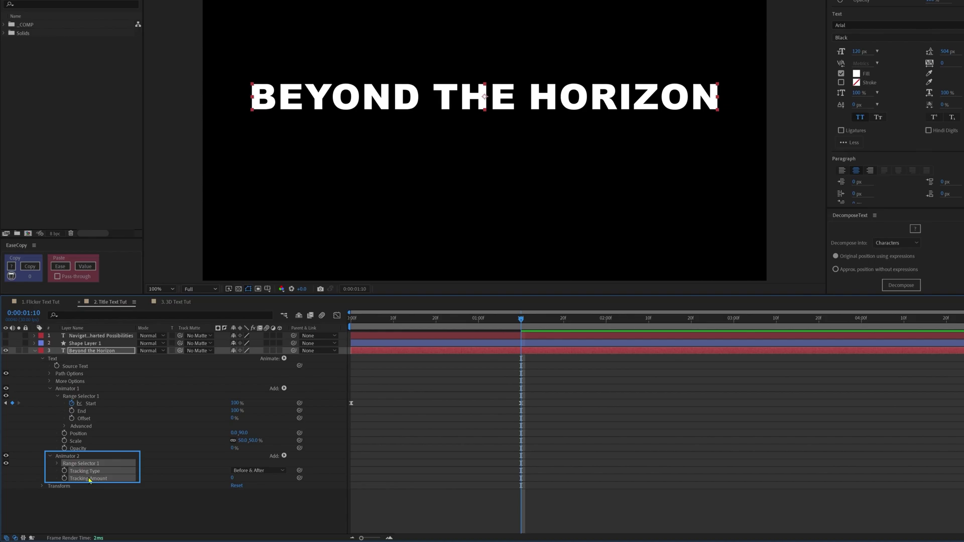
click(89, 502)
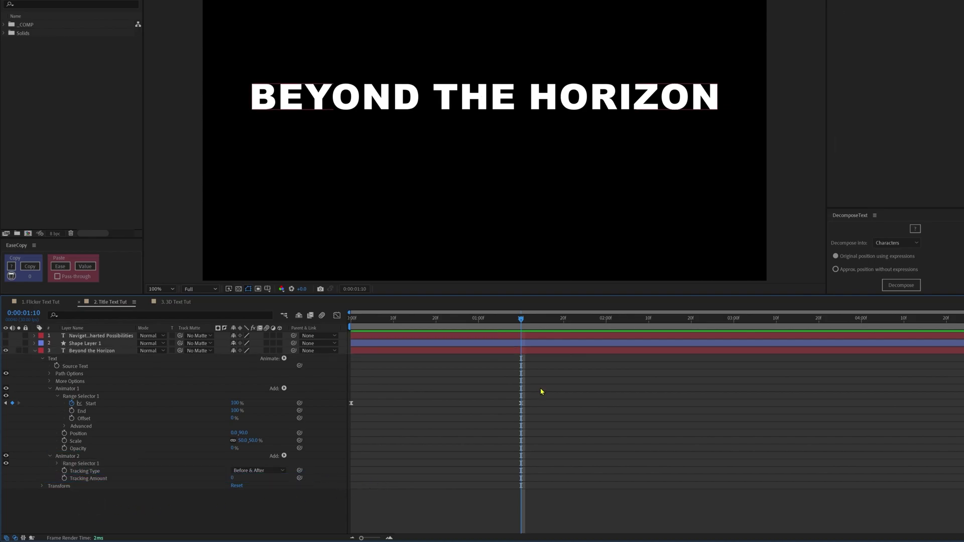
Step: Keyframe Animator 2's Tracking Amount at 0:00:00:08 and set it to about 17 at 0:00:02:03
click(385, 318)
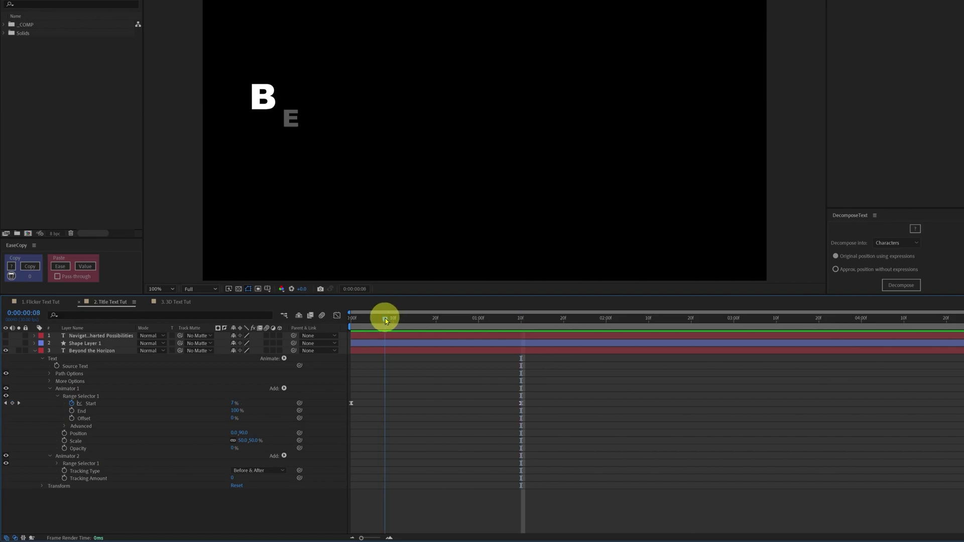
click(64, 479)
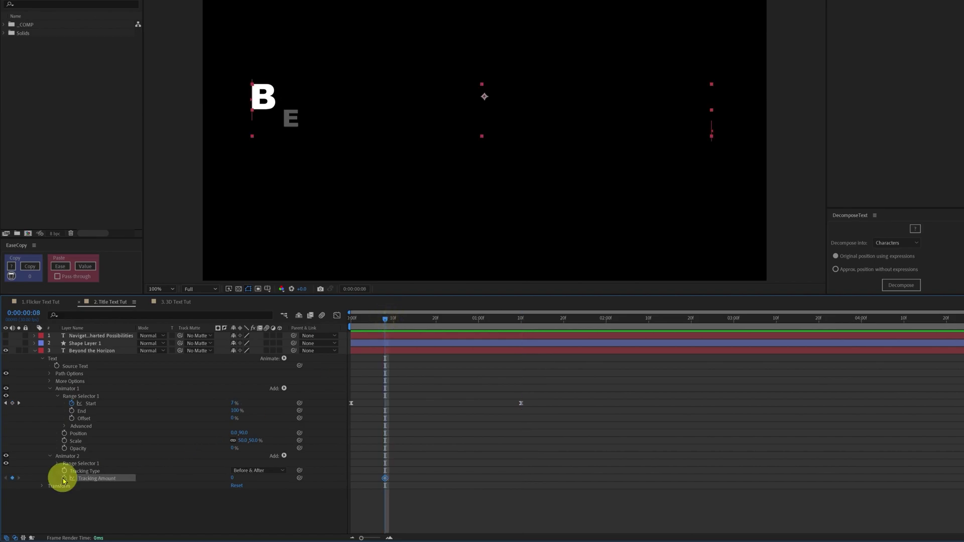
click(525, 329)
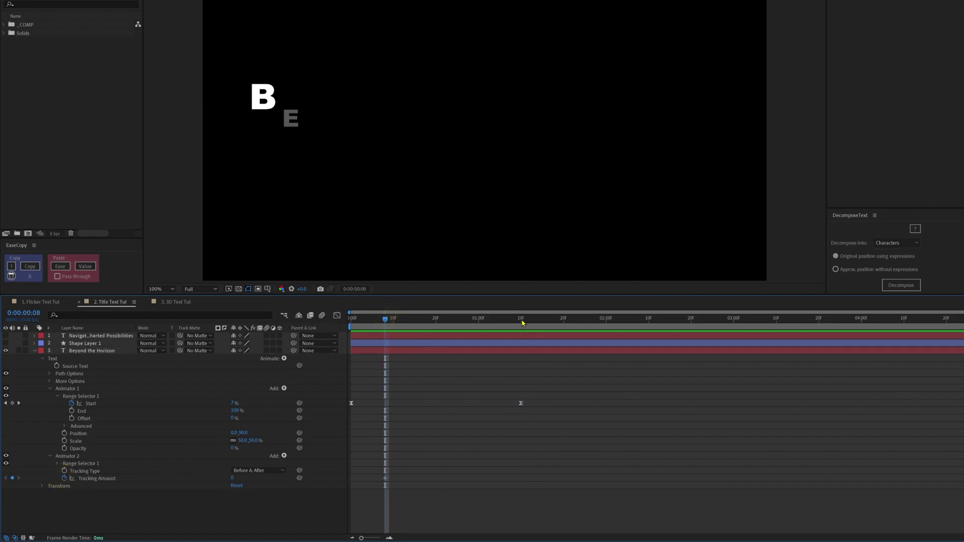
drag(570, 319, 620, 321)
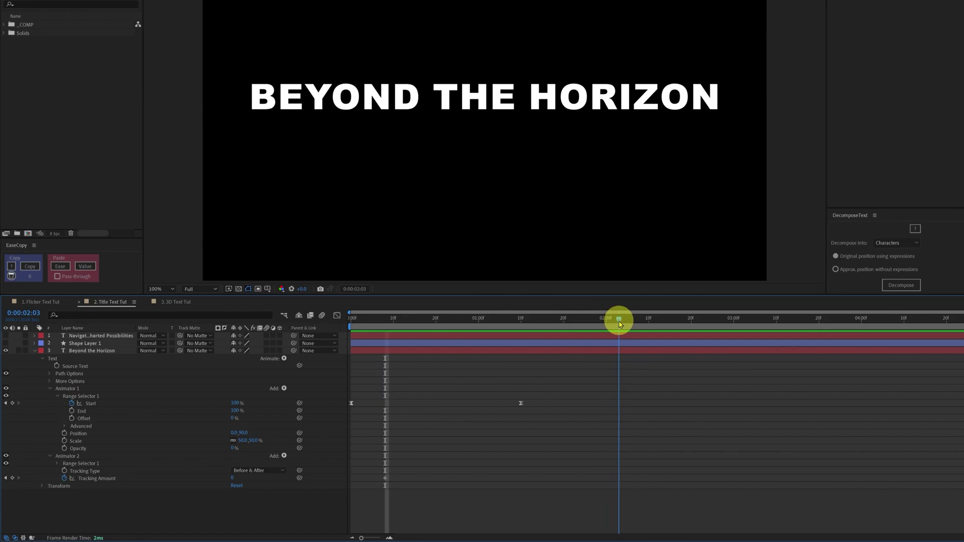
click(233, 479)
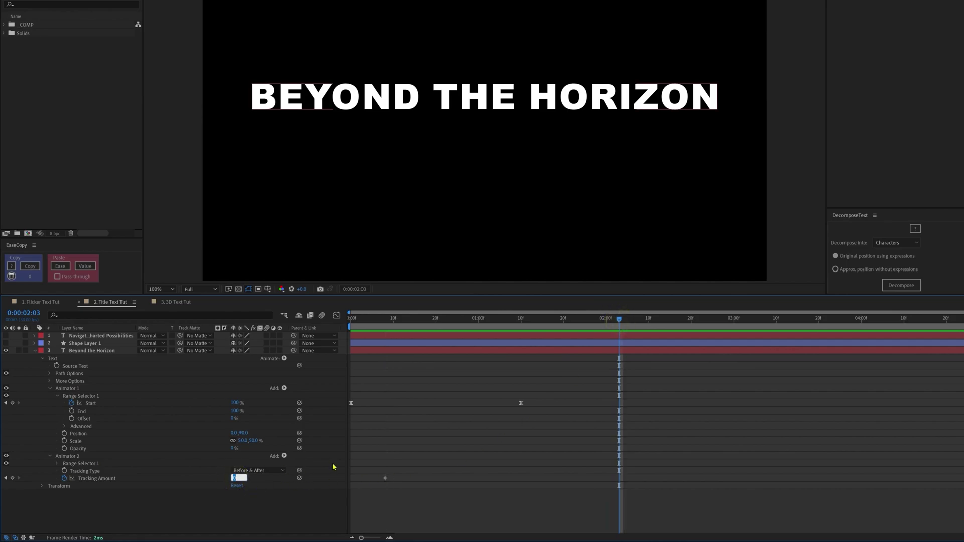
key(Return)
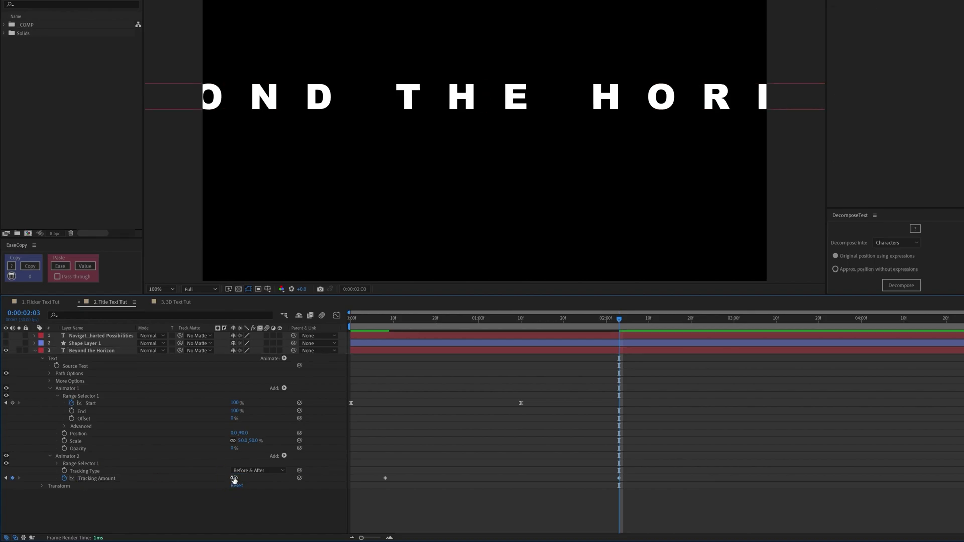
drag(233, 479, 209, 482)
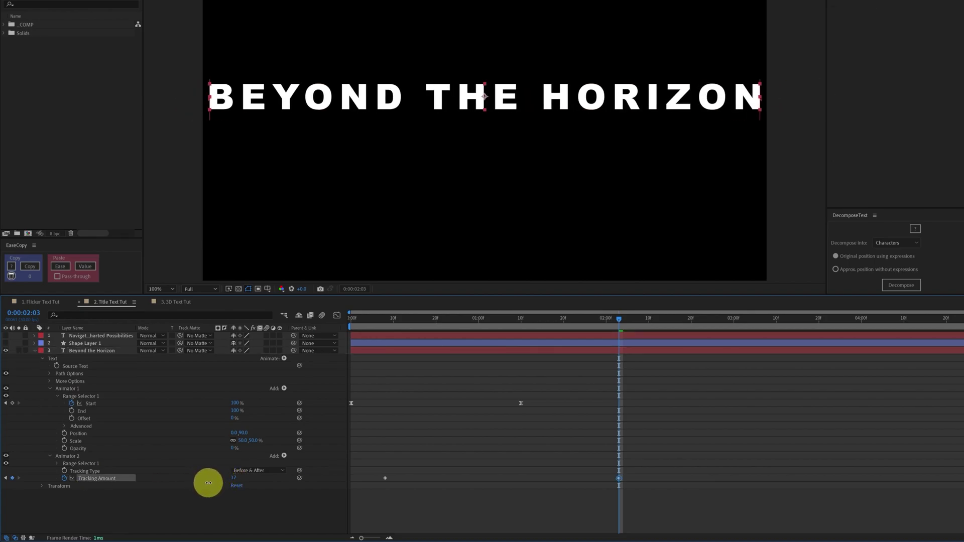
Step: Preview the tracking animation and set the Tracking Amount keyframe at 0:00:00:08 to -20
key(space)
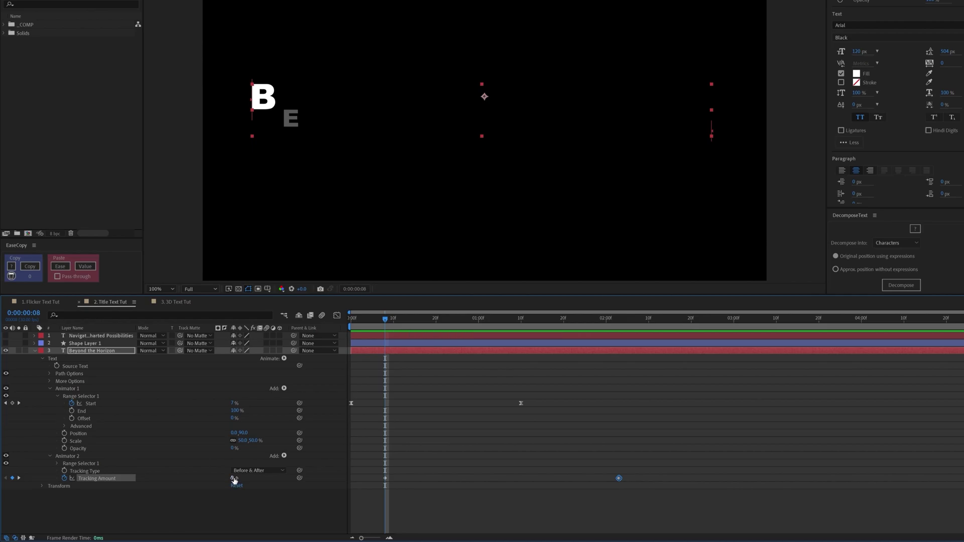
click(233, 478)
click(607, 482)
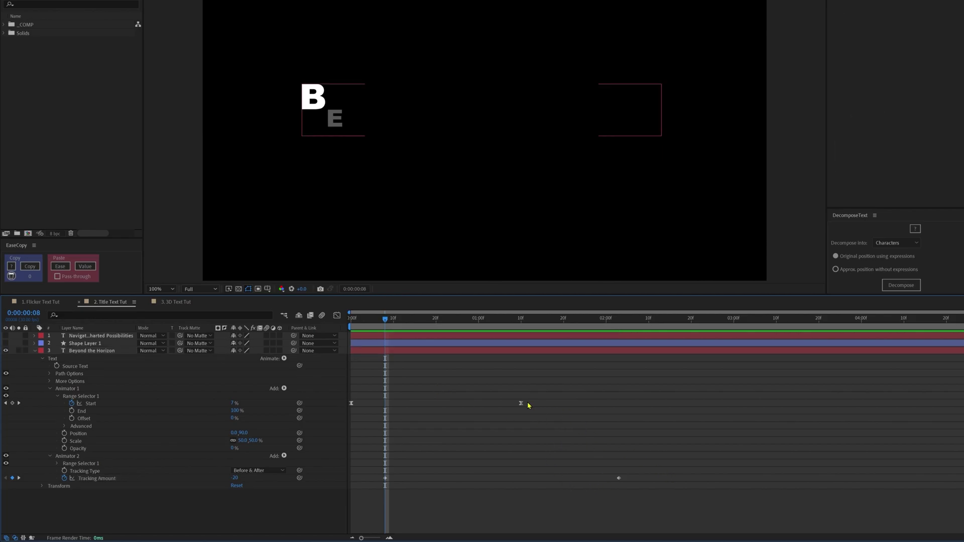
Step: Copy the easing of the two Range Selector Start keyframes with EaseCopy
drag(528, 405, 347, 414)
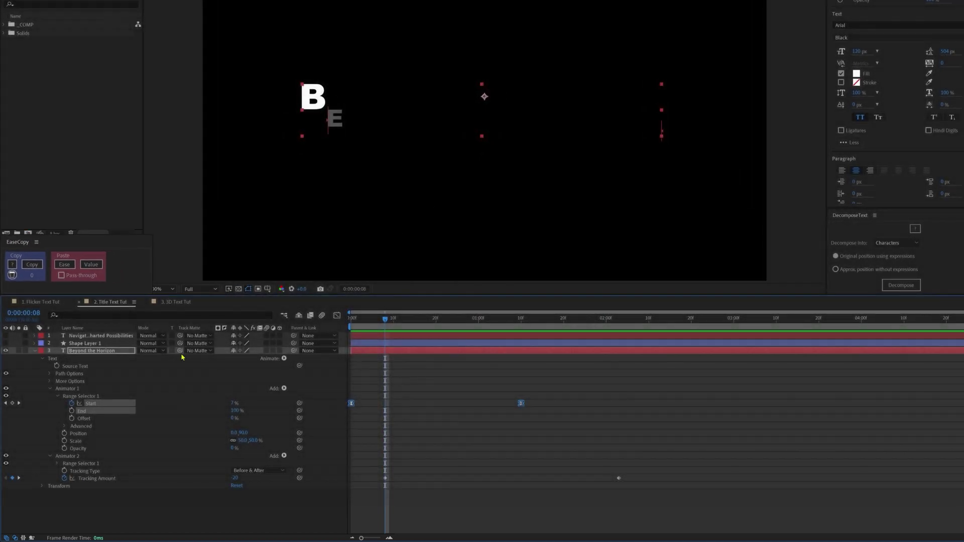
click(30, 268)
click(32, 268)
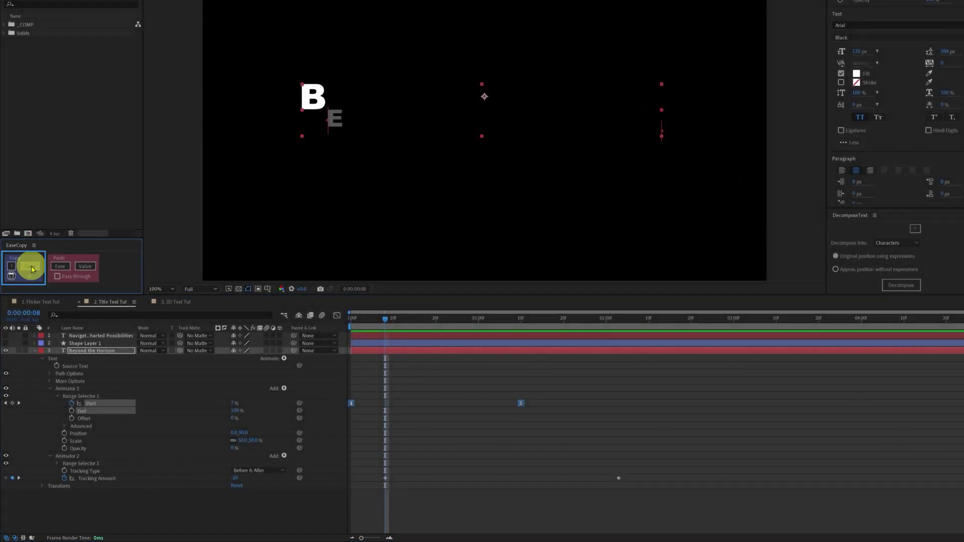
Step: Paste the copied easing onto Animator 2's two Tracking Amount keyframes and preview the title animation from the start
drag(625, 474, 380, 486)
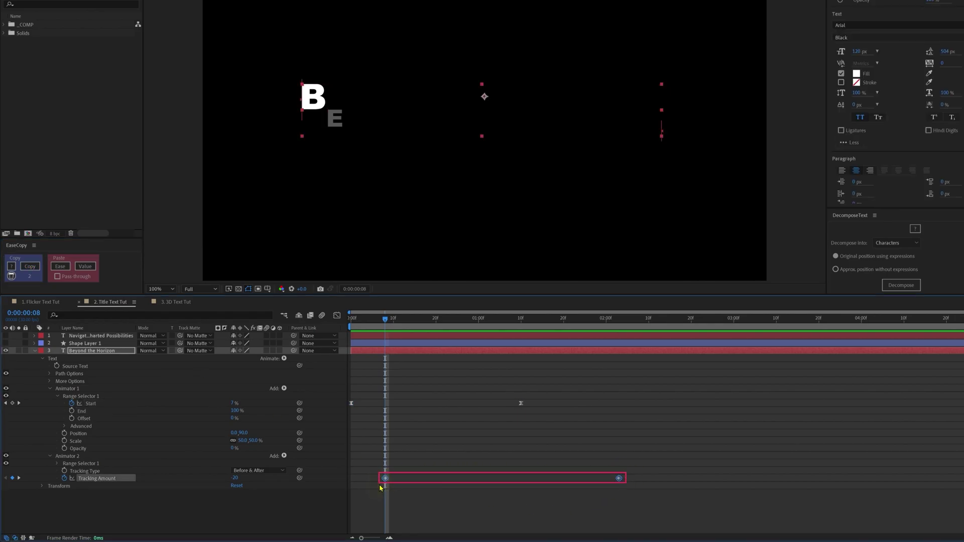
click(57, 268)
click(413, 378)
key(Home)
key(space)
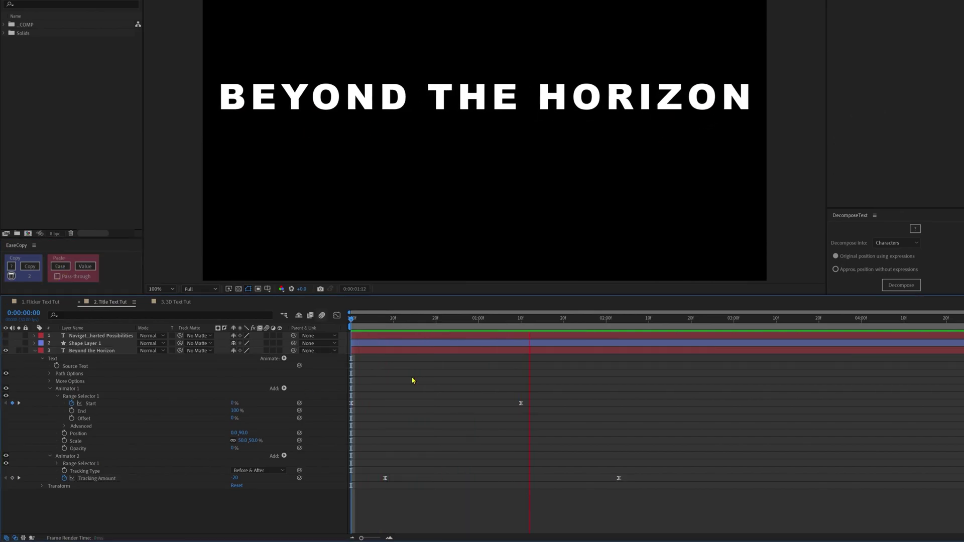
key(space)
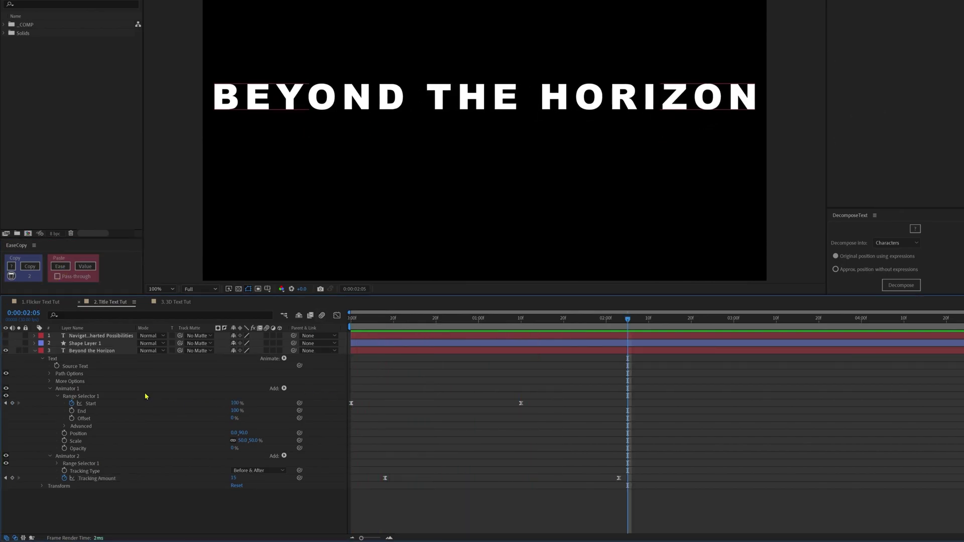
Step: Duplicate the Beyond the Horizon layer and delete Position and Scale from the duplicate's Animator 1
click(95, 352)
key(ctrl+d)
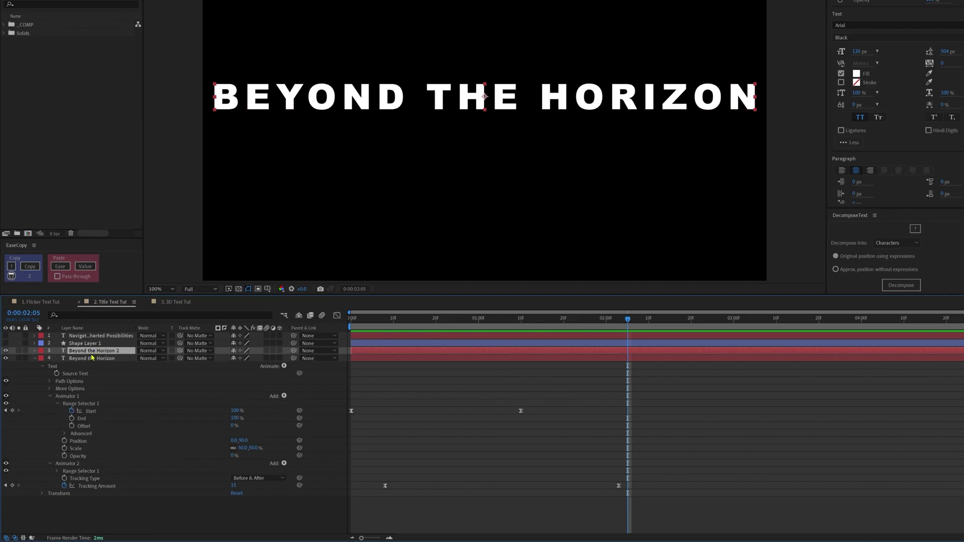
click(34, 352)
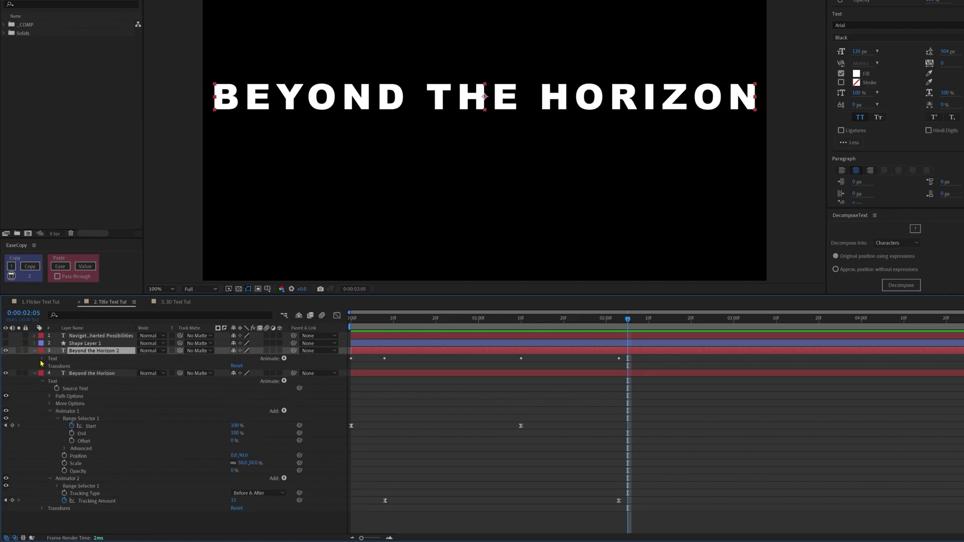
click(42, 358)
click(50, 389)
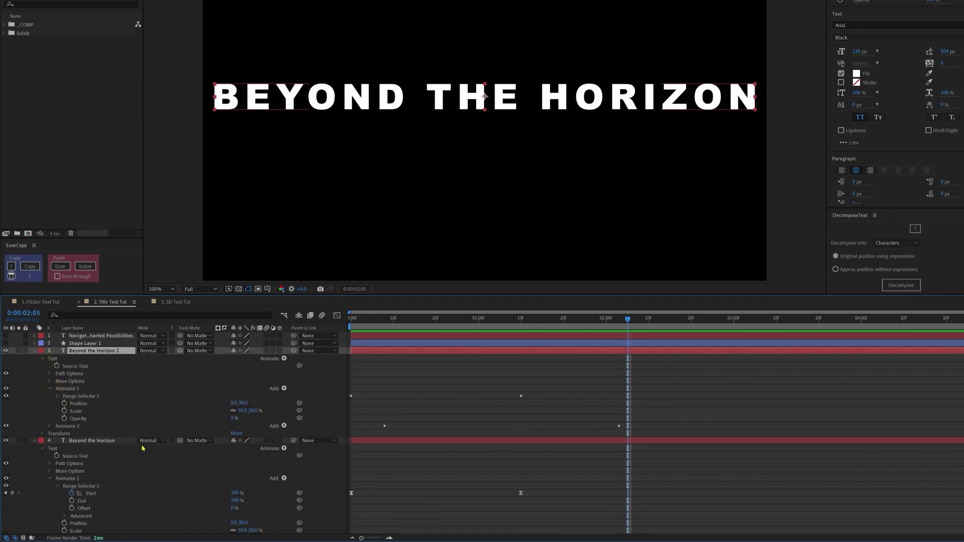
click(78, 404)
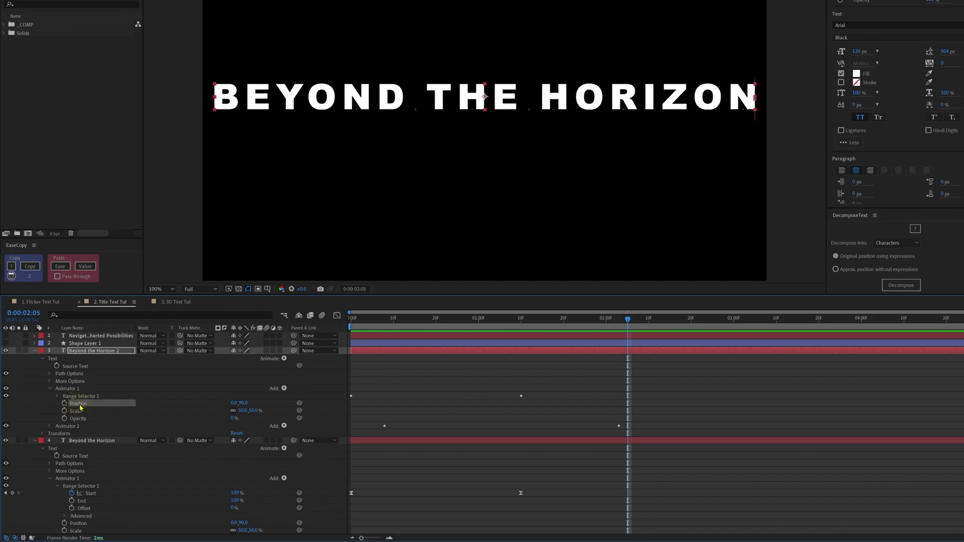
shift+click(76, 411)
key(Delete)
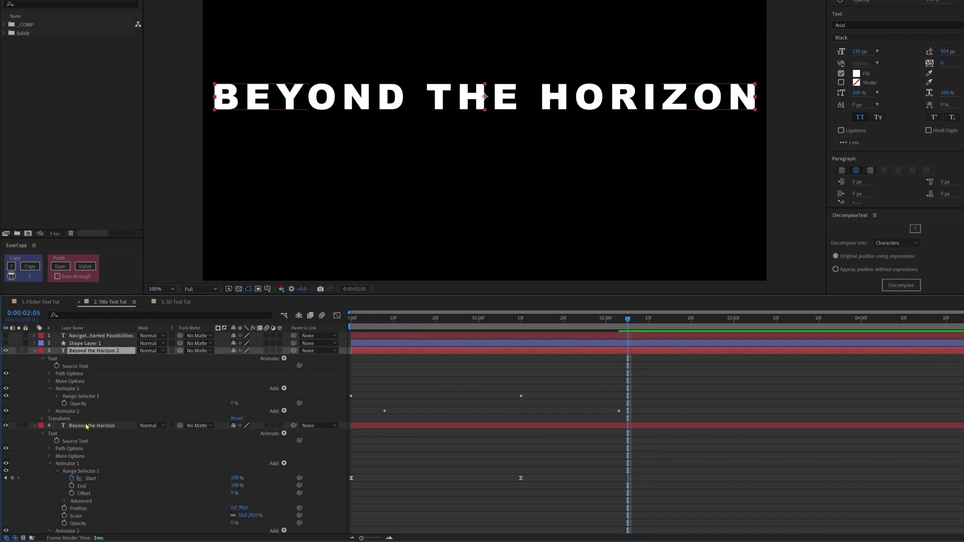
Step: Copy Shape Layer 1's pink fill code FF1382 and apply it as the fill colour of the original Beyond the Horizon layer
click(83, 427)
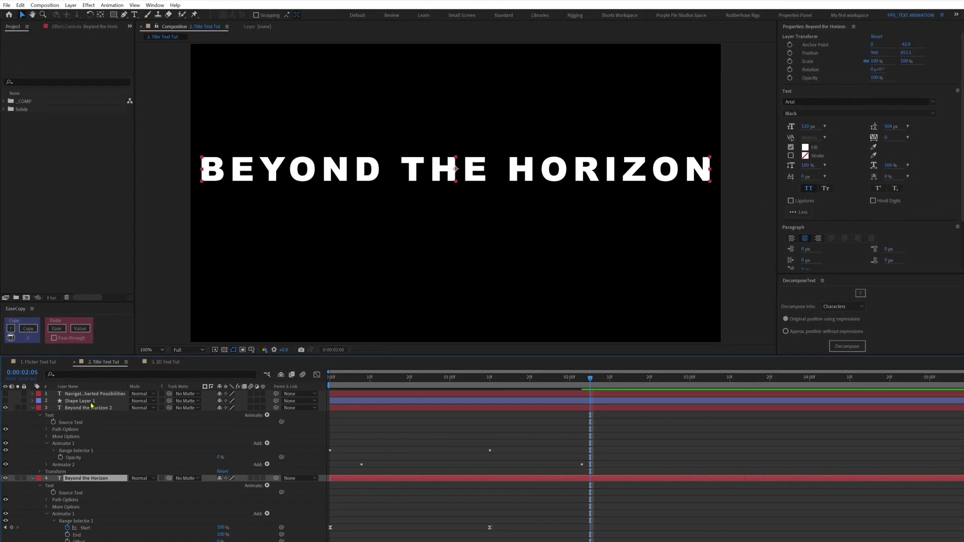
click(82, 343)
click(324, 15)
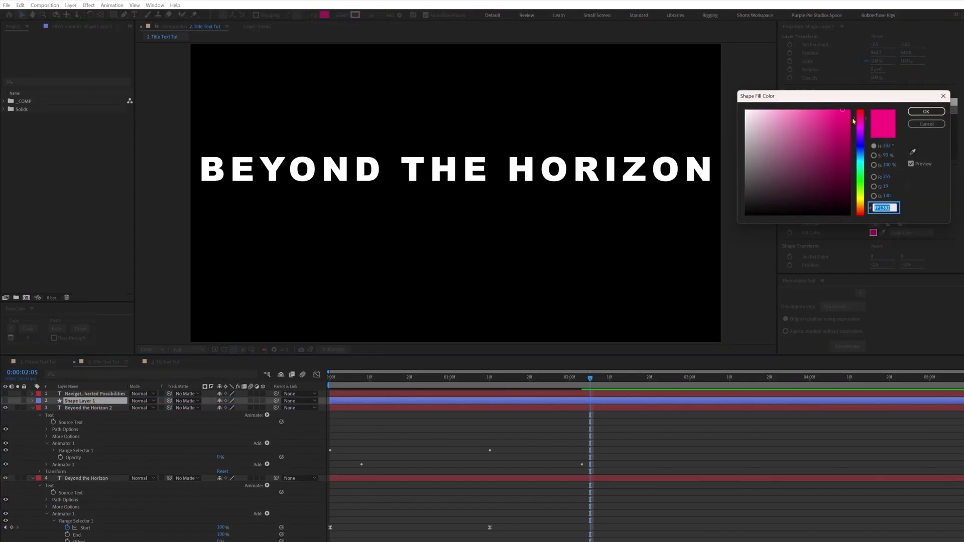
key(ctrl+c)
click(927, 111)
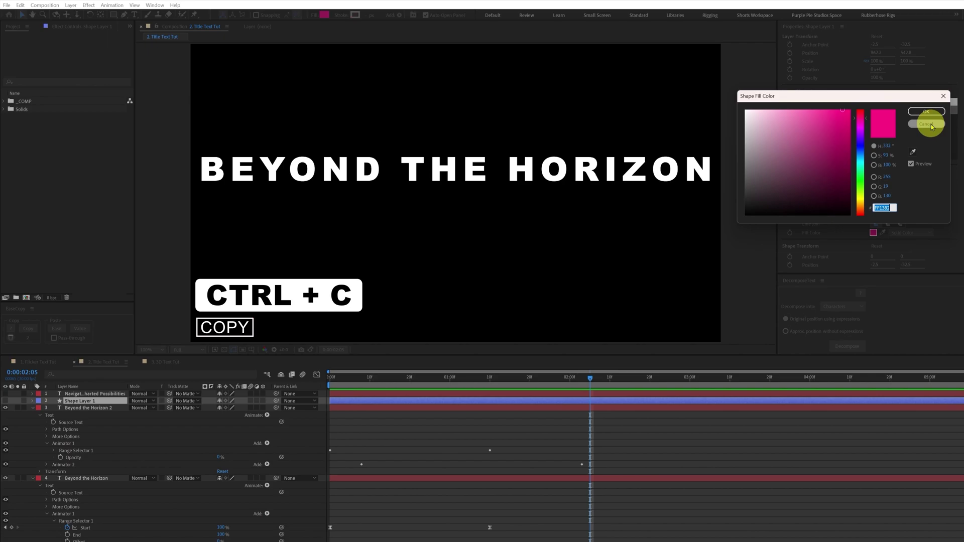
click(86, 479)
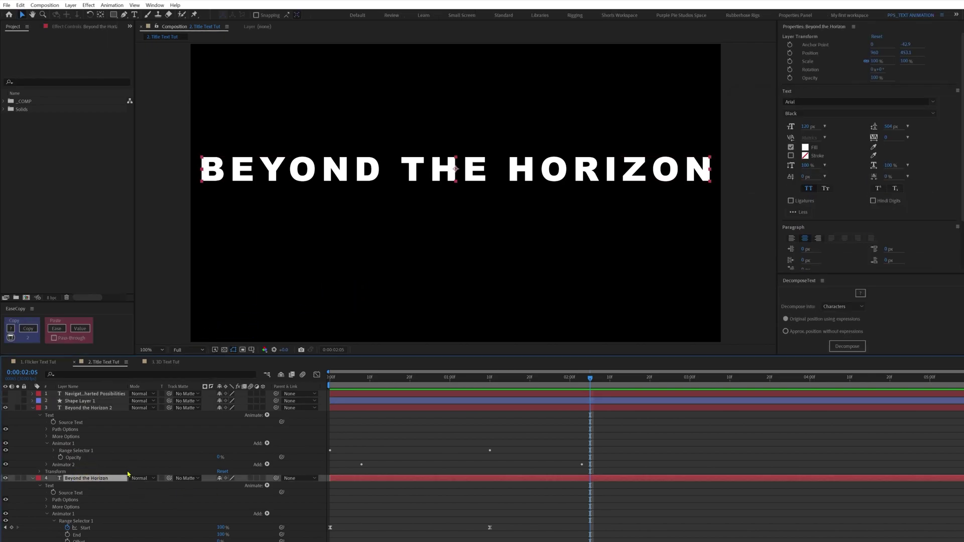
click(806, 148)
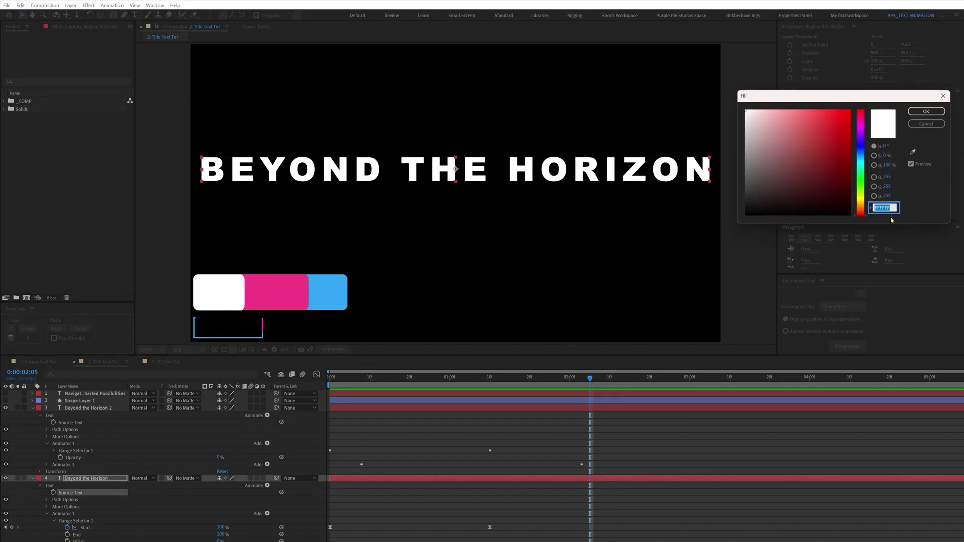
key(ctrl+v)
click(924, 117)
Step: Shift Beyond the Horizon 2's two Range Selector Start keyframes to begin at 0:00:00:08 and preview the two-colour reveal
click(89, 408)
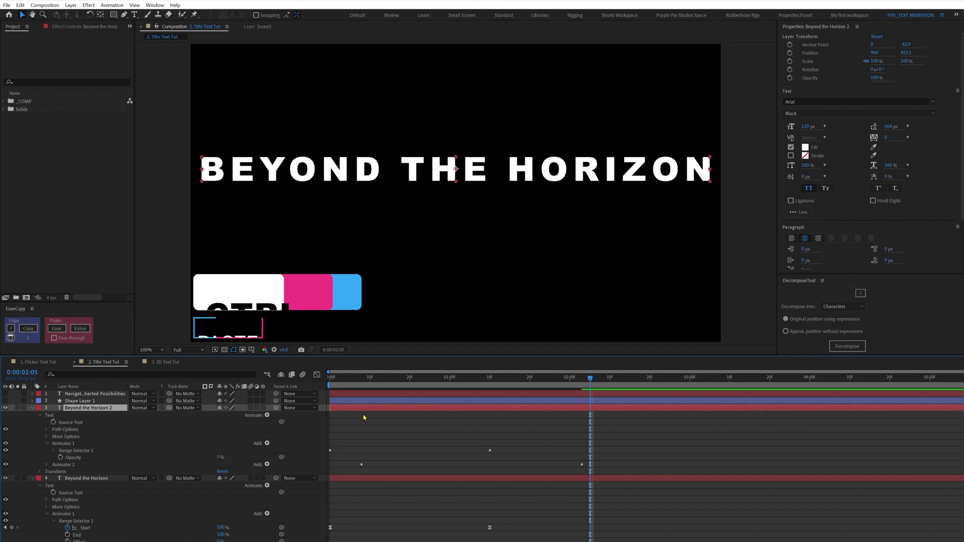
key(u)
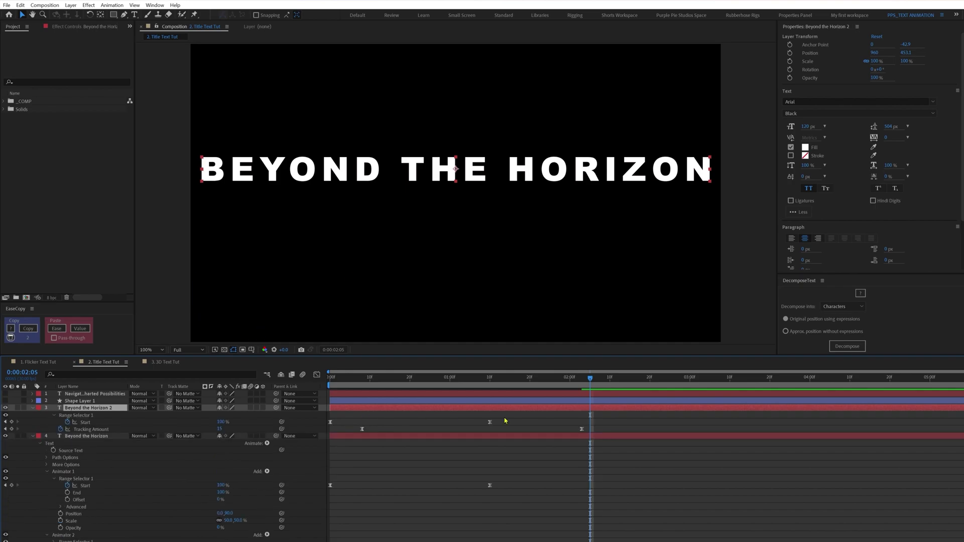
drag(364, 383, 308, 381)
drag(510, 419, 318, 422)
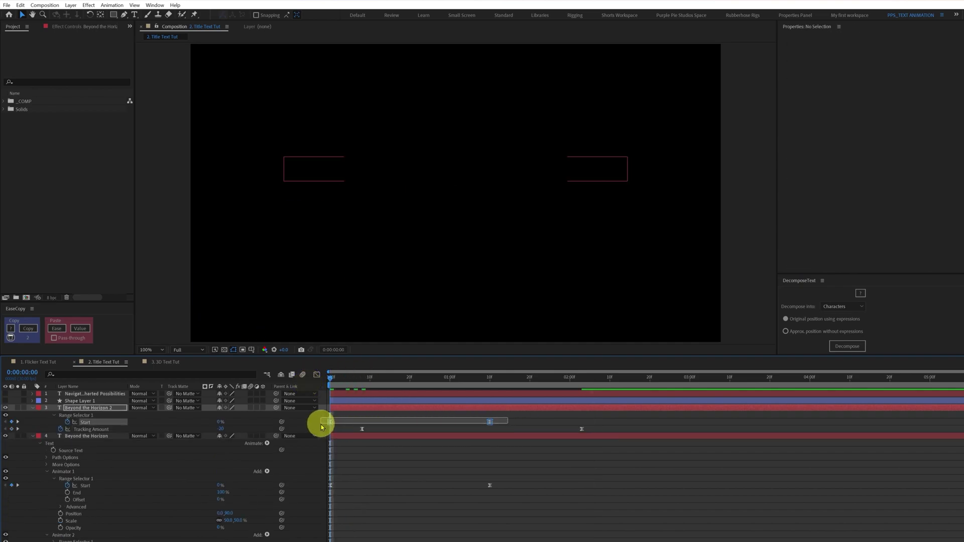
click(26, 373)
text(8)
key(Return)
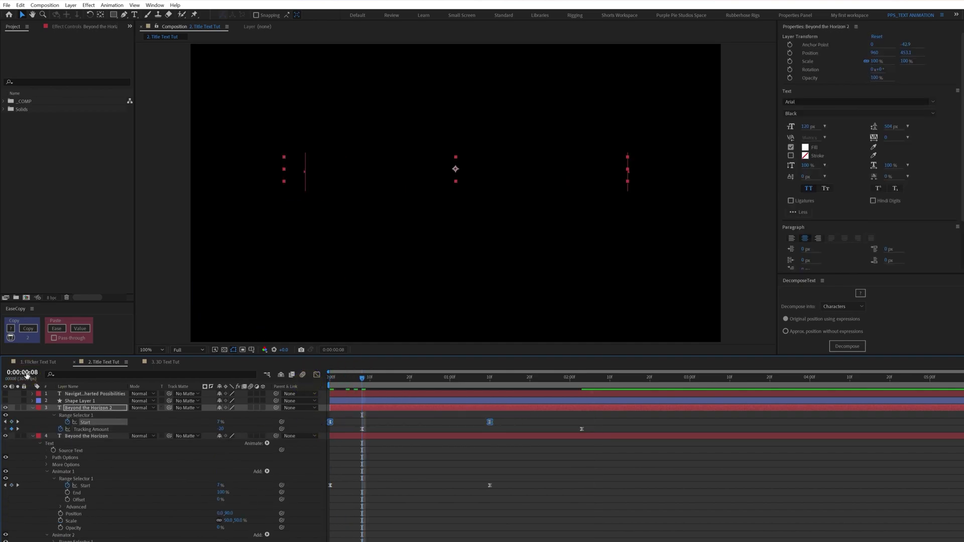
drag(330, 421, 362, 428)
click(332, 425)
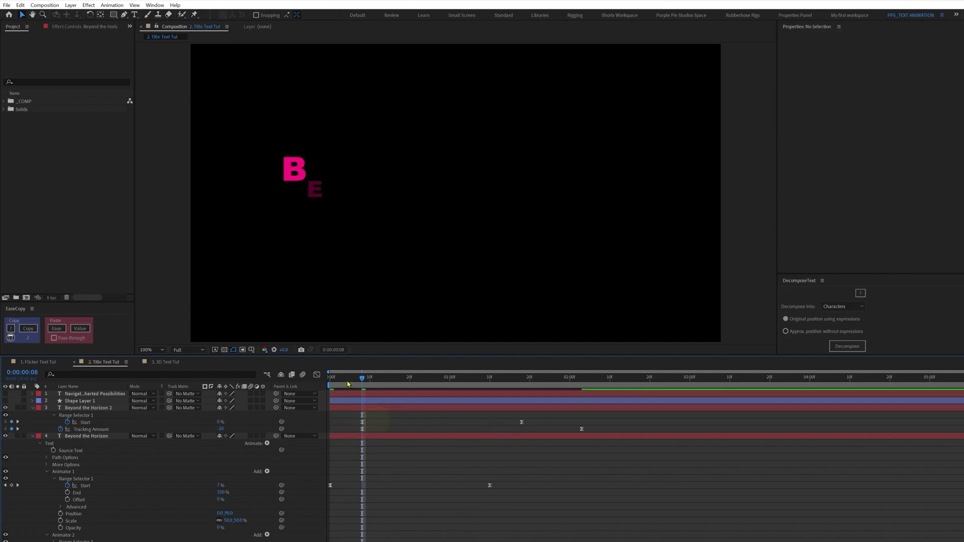
drag(340, 380, 290, 386)
click(607, 414)
key(space)
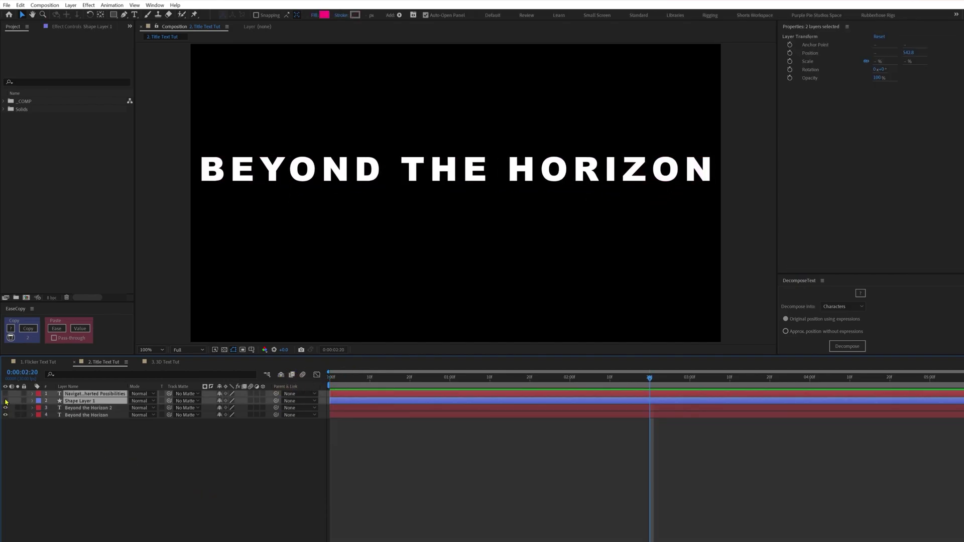
Step: Show the subtitle and Shape Layer 1, and use Shape Layer 1 as the subtitle's track matte while keeping the bar visible
drag(5, 394, 5, 401)
click(122, 482)
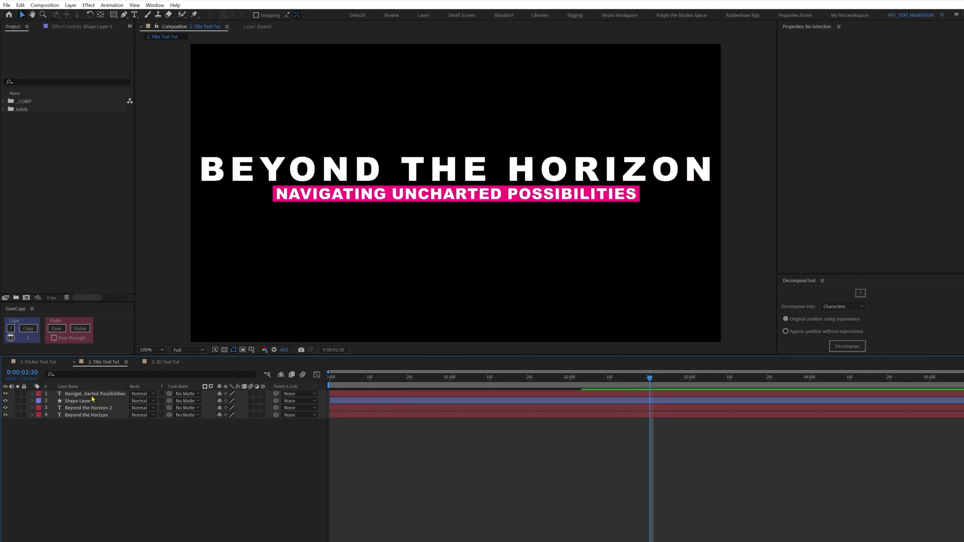
click(74, 394)
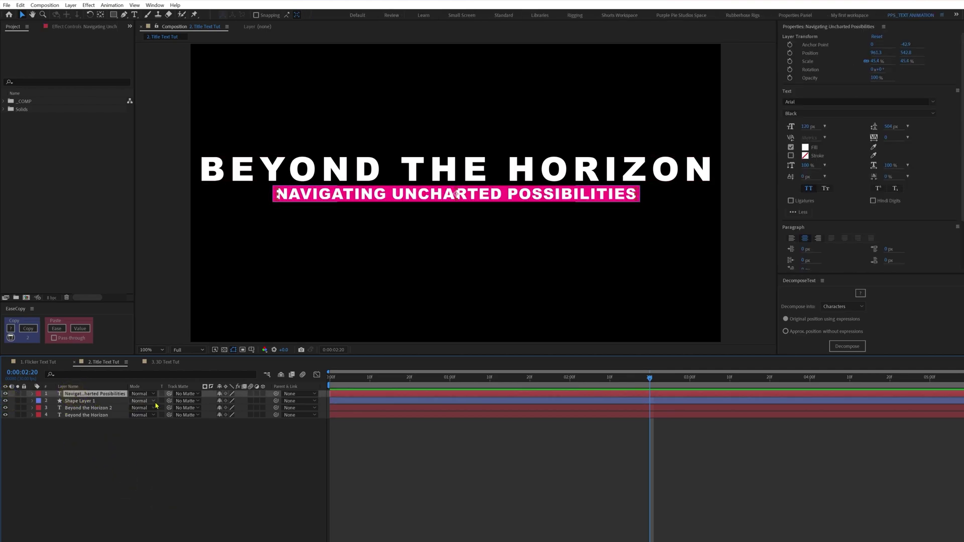
drag(169, 395, 99, 406)
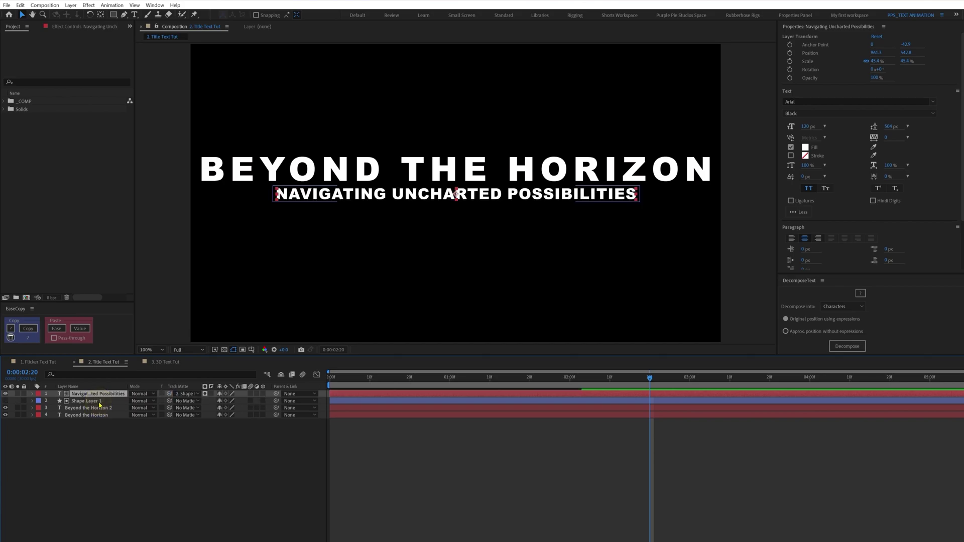
click(5, 401)
Step: Keyframe Shape Layer 1's Scale at 0:00:00:28 and again 40 frames further on at 0:00:02:08, both at 100%
click(91, 402)
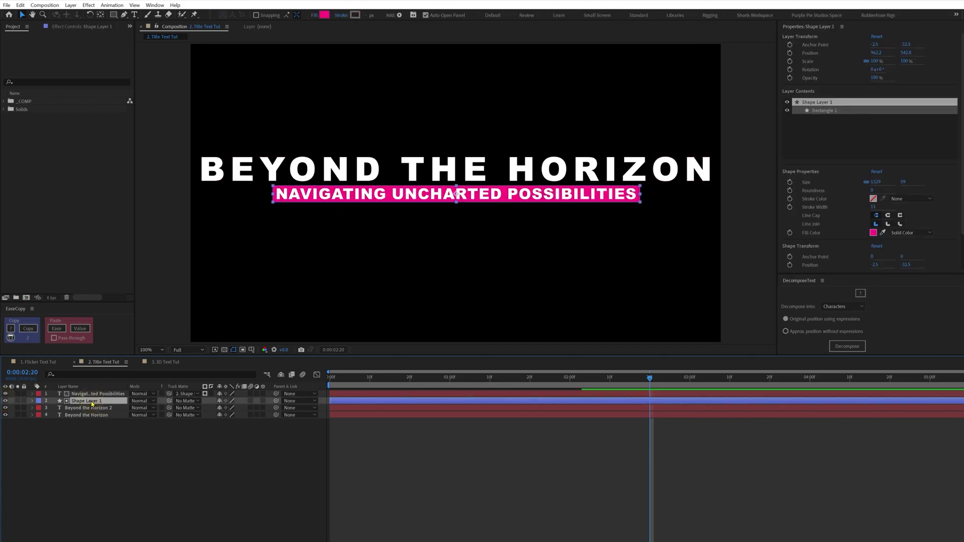
key(s)
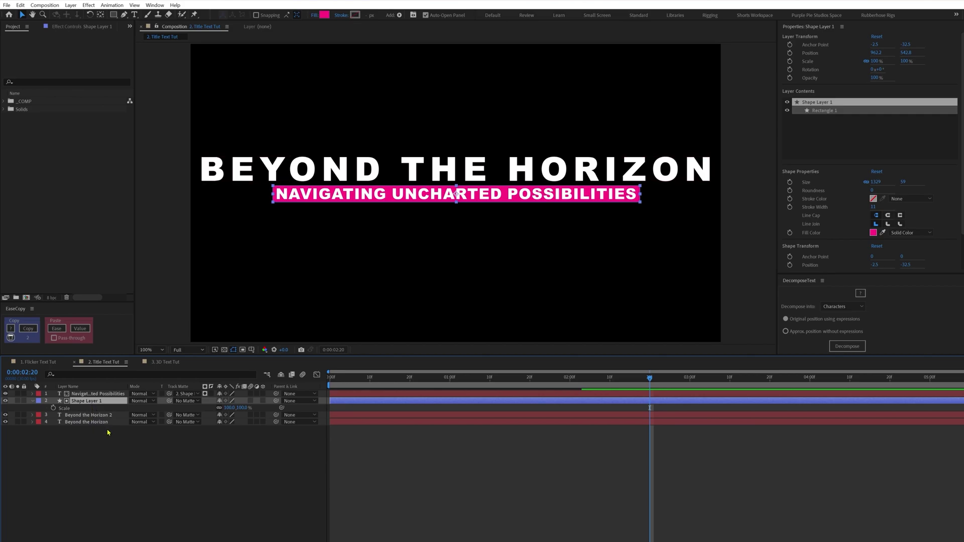
drag(450, 380, 442, 380)
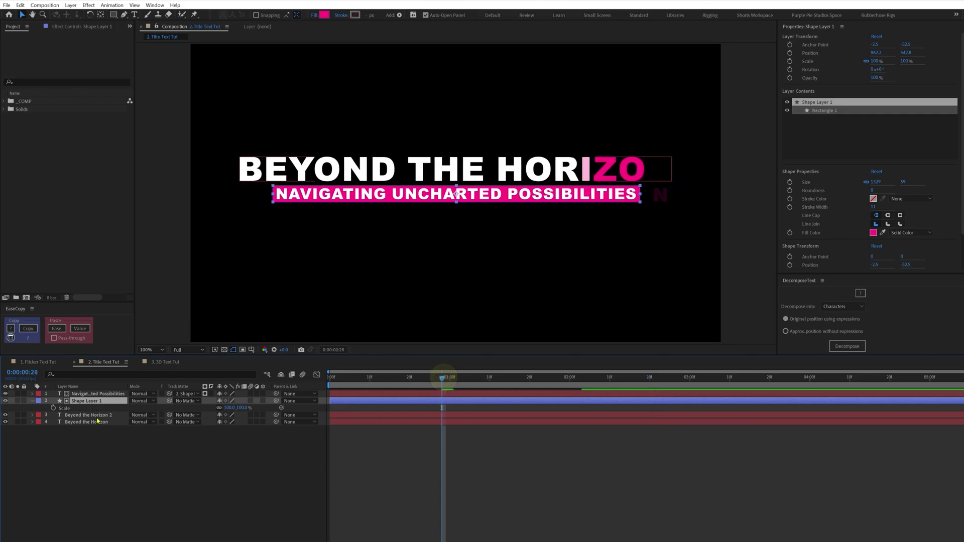
click(53, 408)
click(22, 373)
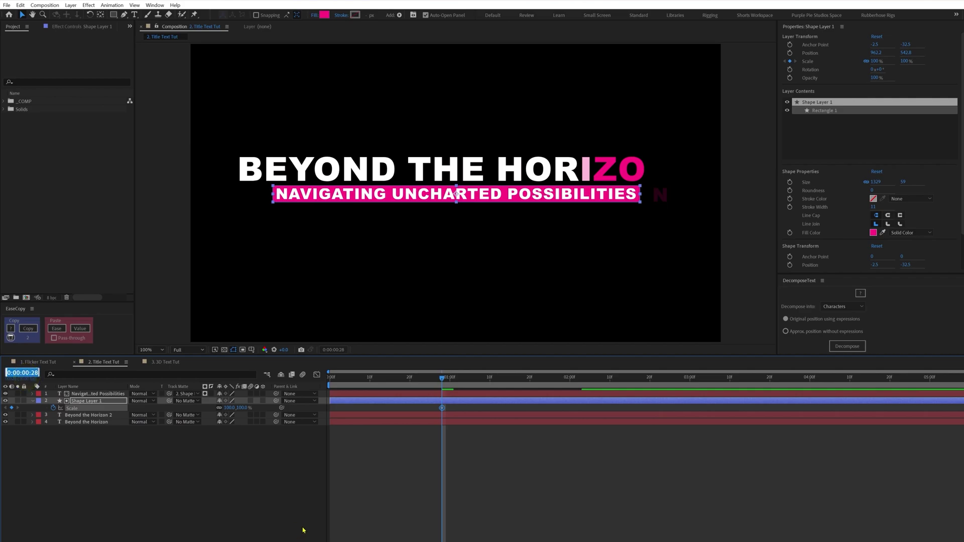
text(+40)
key(Return)
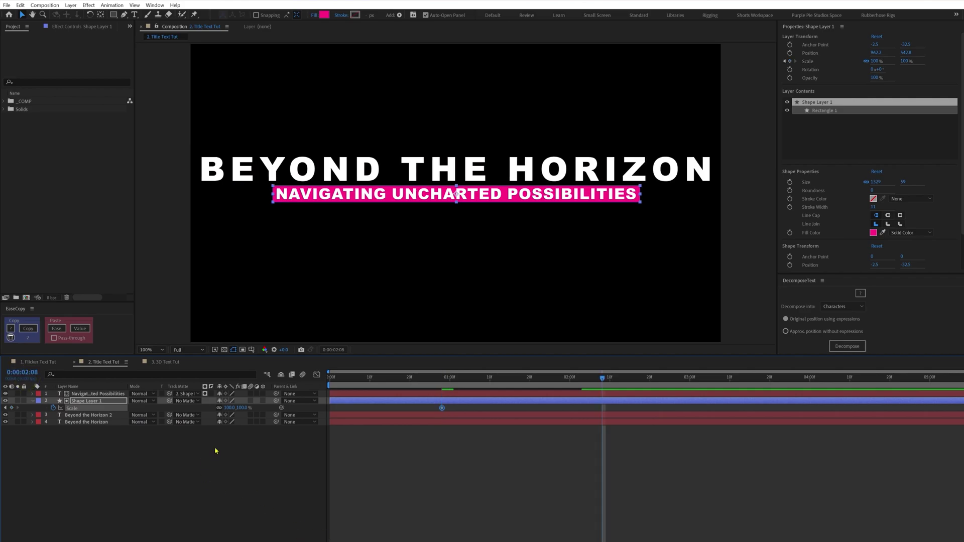
click(12, 408)
Step: Set the horizontal Scale of Shape Layer 1's first keyframe to 0%, leaving the vertical Scale at 100%
key(j)
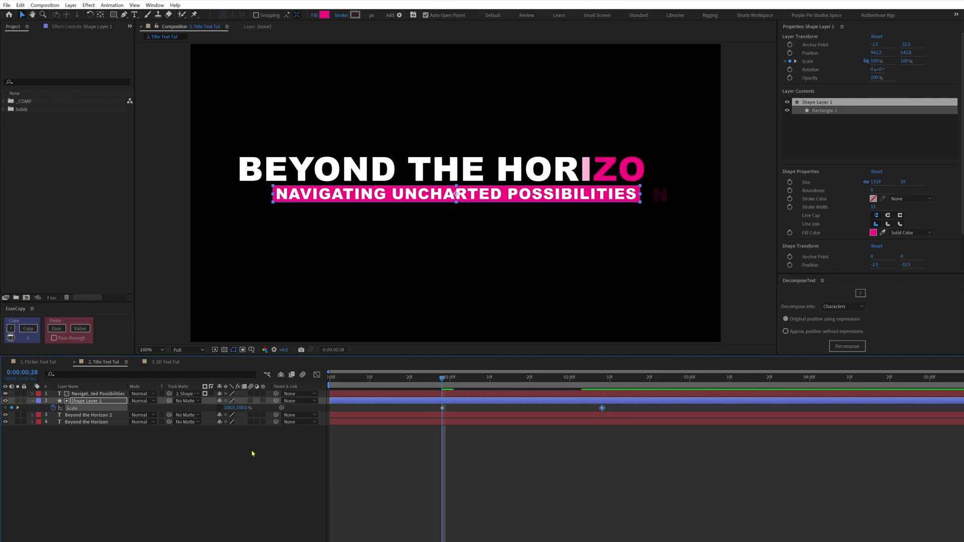
drag(230, 411, 213, 405)
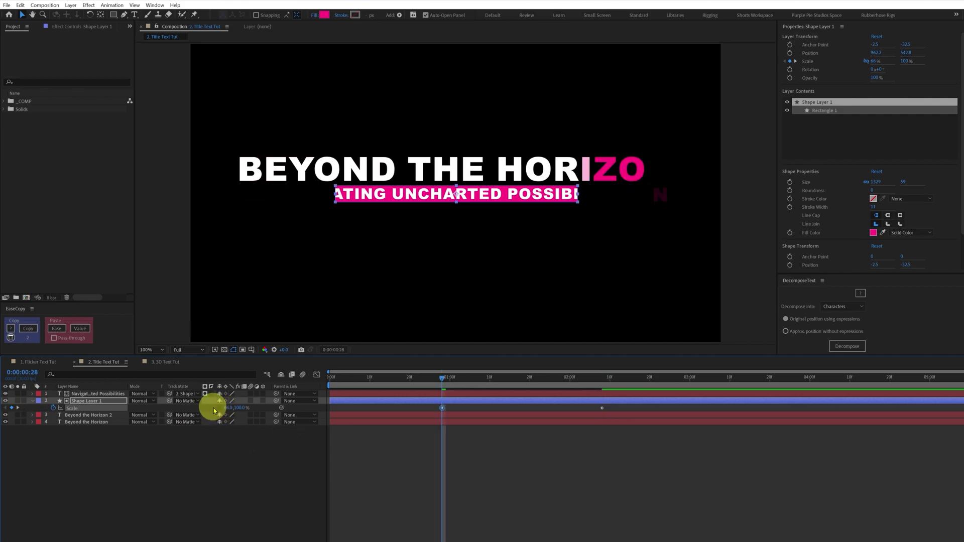
click(224, 407)
text(0)
key(Return)
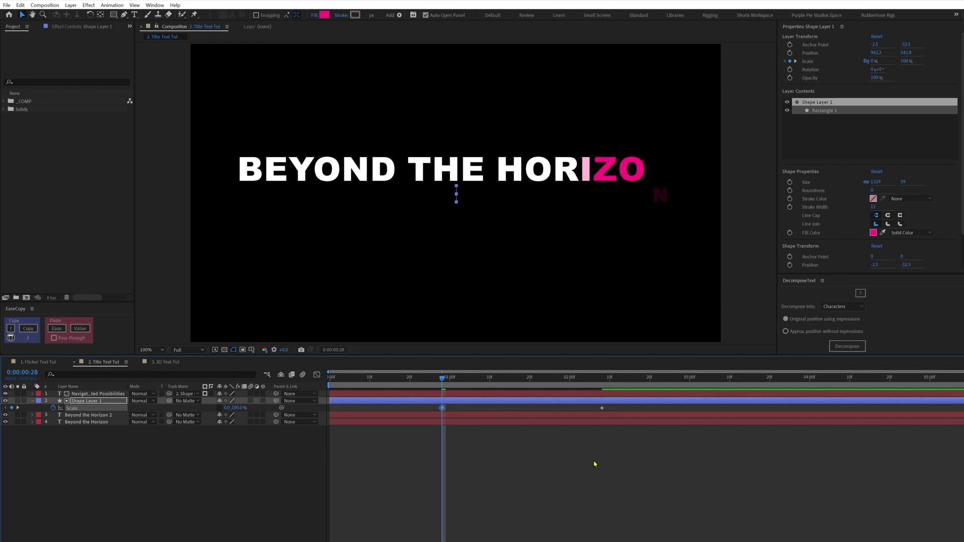
Step: Paste the copied easing onto both of Shape Layer 1's Scale keyframes
drag(612, 430, 442, 420)
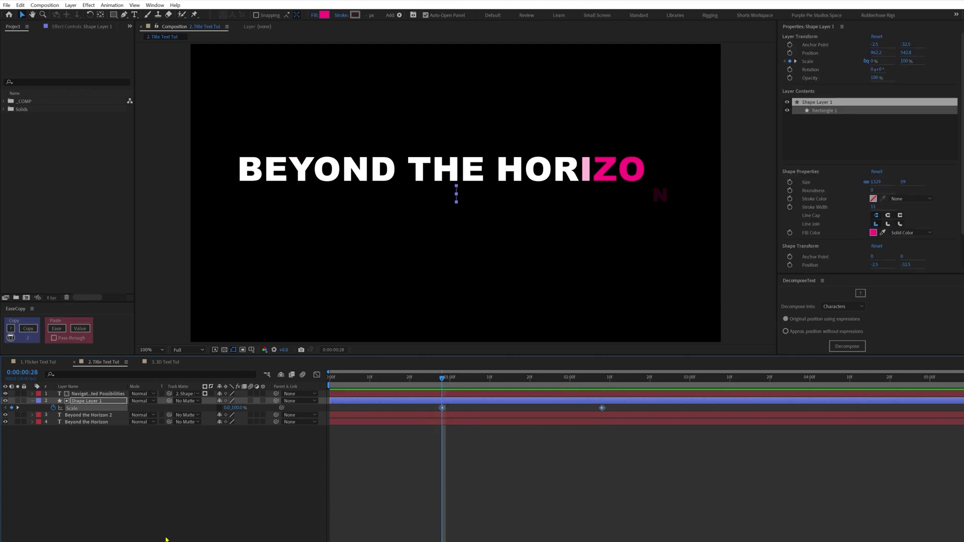
click(56, 329)
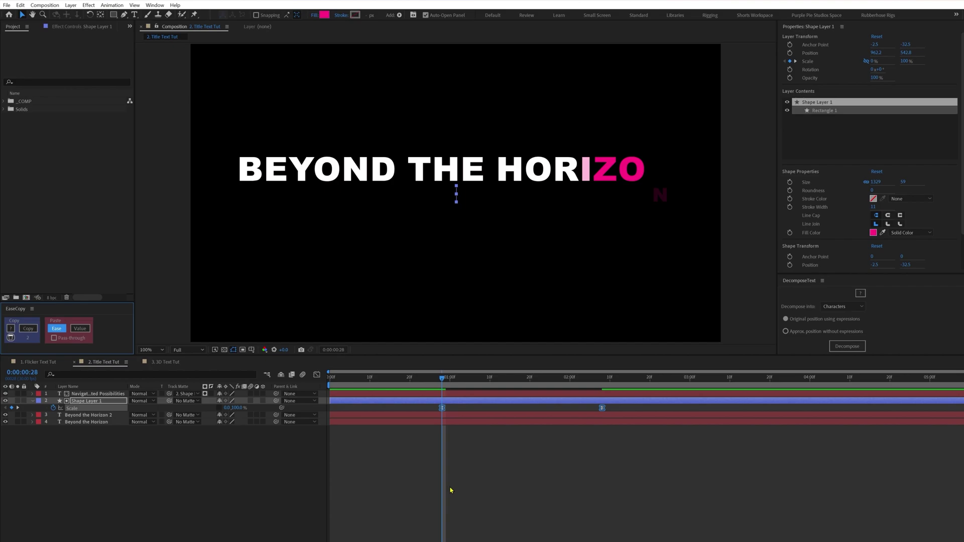
click(150, 468)
Step: Keyframe the "Navigating Uncharted Possibilities" layer's Position at 0:00:00:28 and again at 0:00:02:08, without moving the text
click(96, 394)
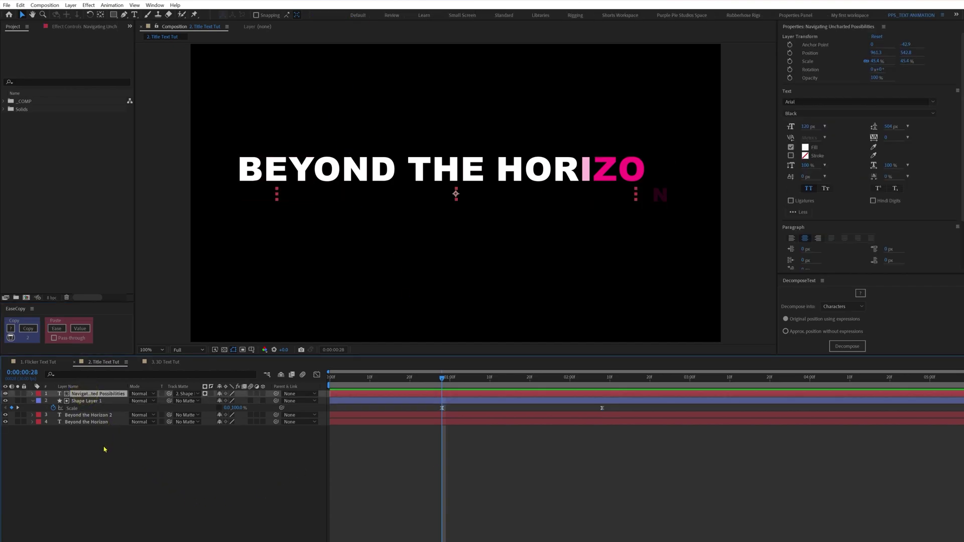
key(p)
click(53, 401)
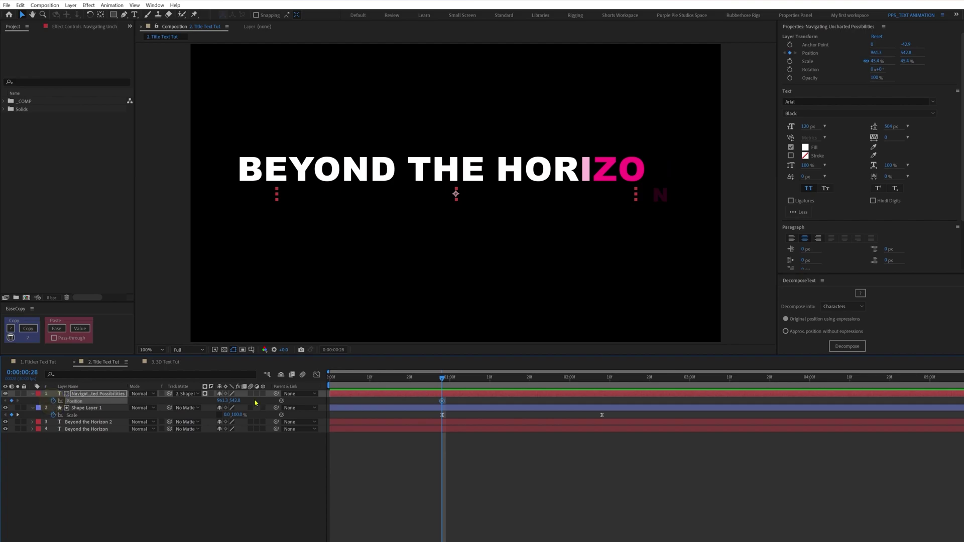
click(602, 384)
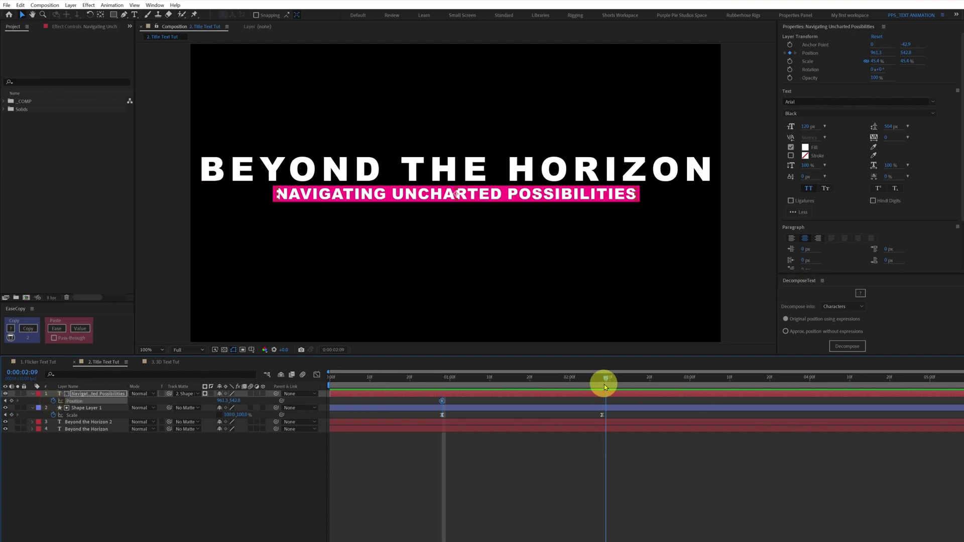
click(12, 401)
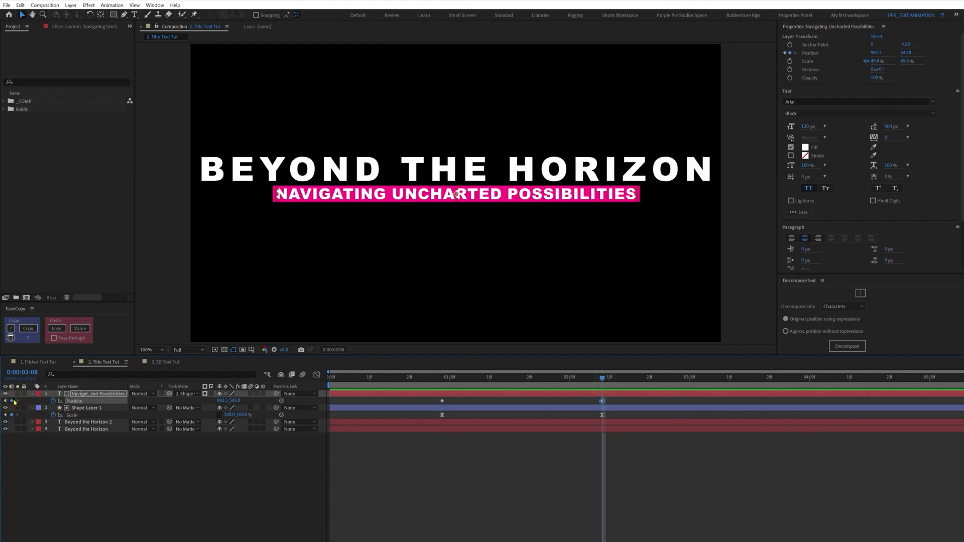
Step: Move the subtitle up to a Y position of 412.8 at its first Position keyframe, 0:00:00:28
key(j)
key(shift+Up)
key(shift+Up)
key(shift+Up)
key(shift+Up)
key(shift+Up)
key(shift+Up)
key(shift+Up)
key(shift+Up)
key(shift+Up)
key(shift+Up)
key(shift+Up)
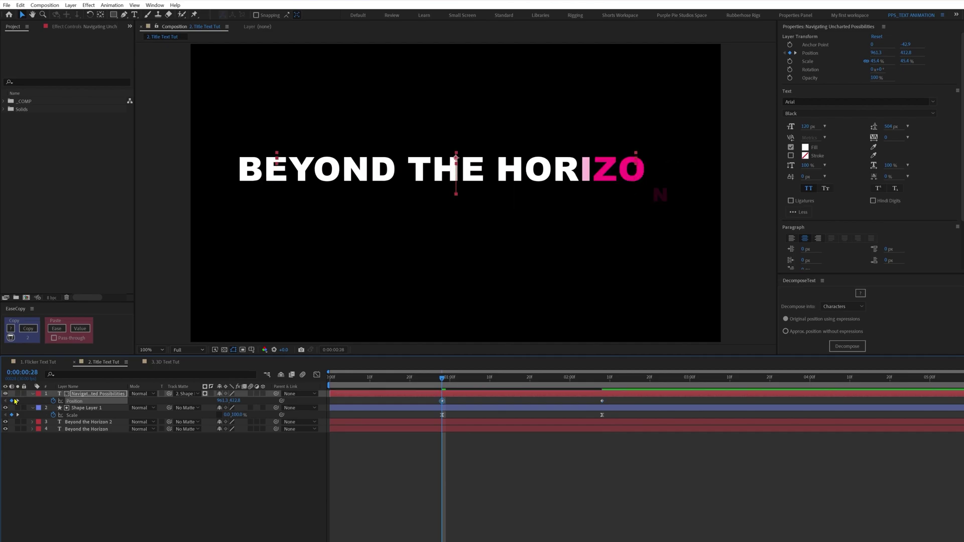
Step: Paste the copied easing onto both of the subtitle's Position keyframes and play the animation
drag(608, 403, 421, 406)
click(56, 329)
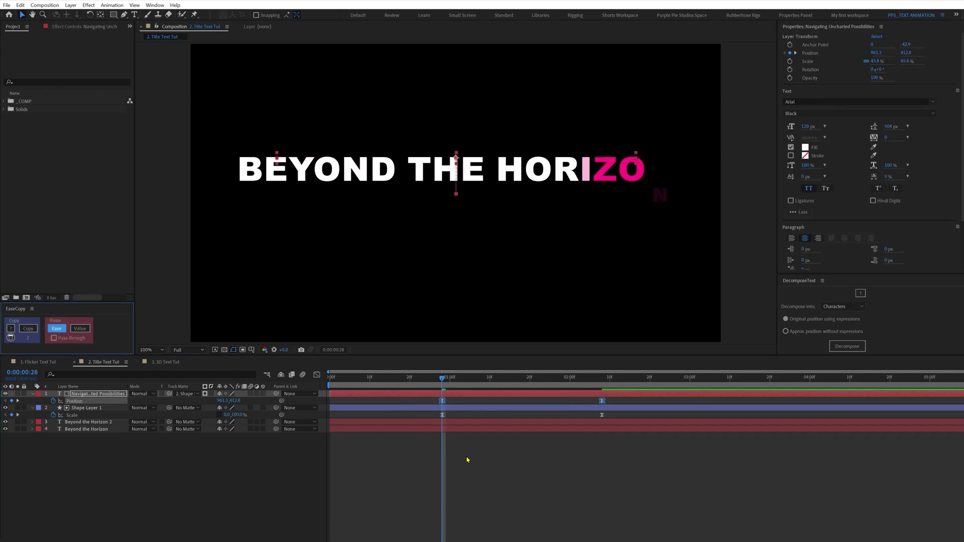
key(space)
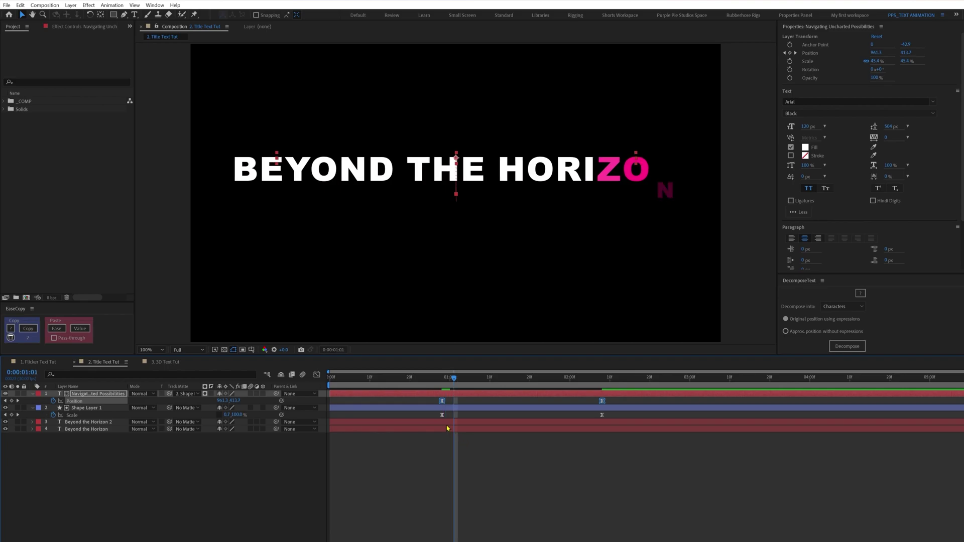
Step: Shift both subtitle Position keyframes about six frames later than the bar's Scale keyframes, and preview the composition
drag(442, 402, 273, 387)
click(402, 483)
key(space)
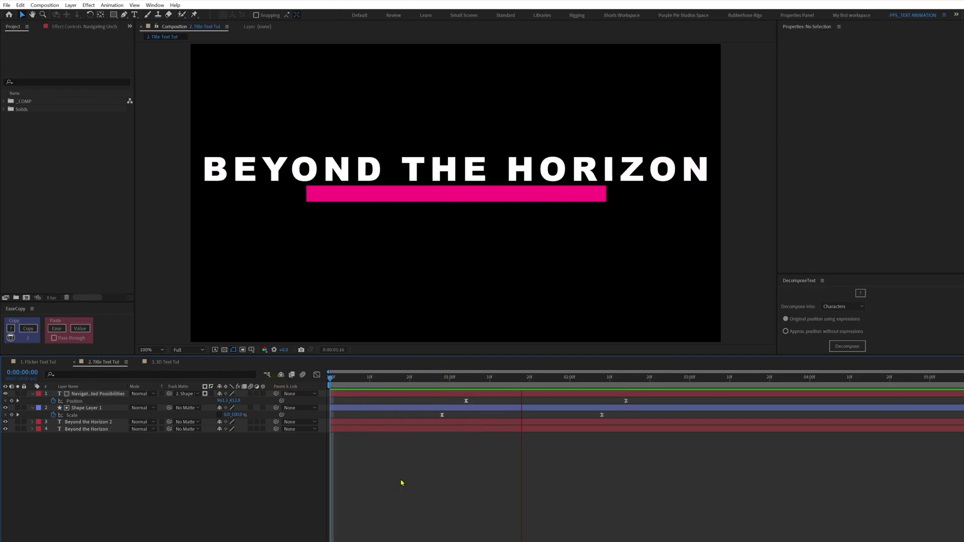
key(space)
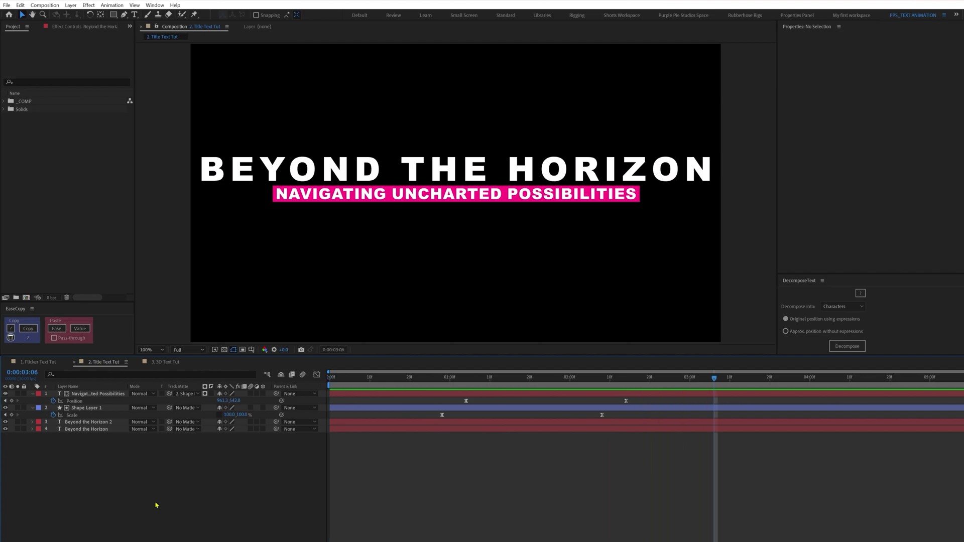
Step: Duplicate the "Beyond the Horizon 2" layer four times
click(77, 422)
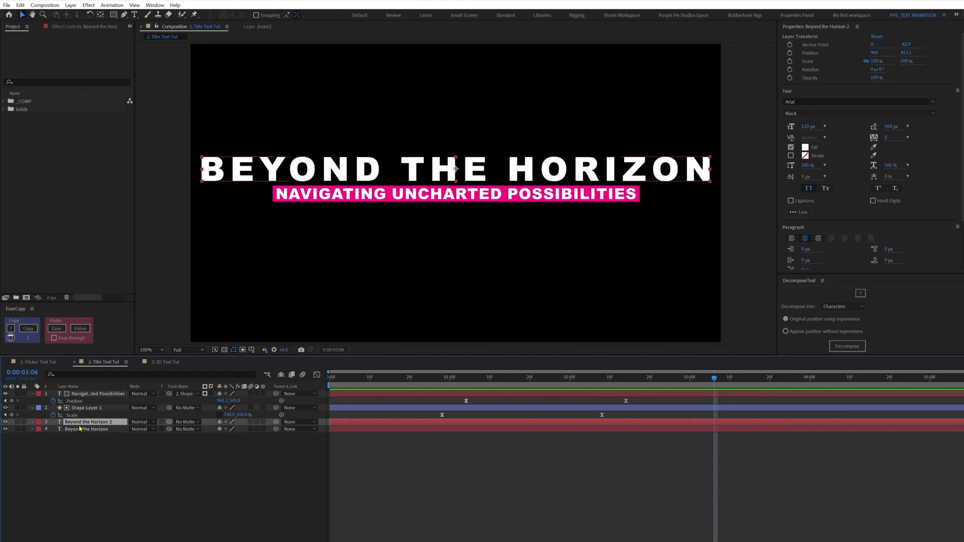
key(ctrl+d)
key(ctrl+d)
key(ctrl+d)
key(ctrl+d)
key(ctrl+shift+a)
Step: Move the four title copies, Beyond the Horizon 3 to 6, below the original title layers and label them purple
click(84, 444)
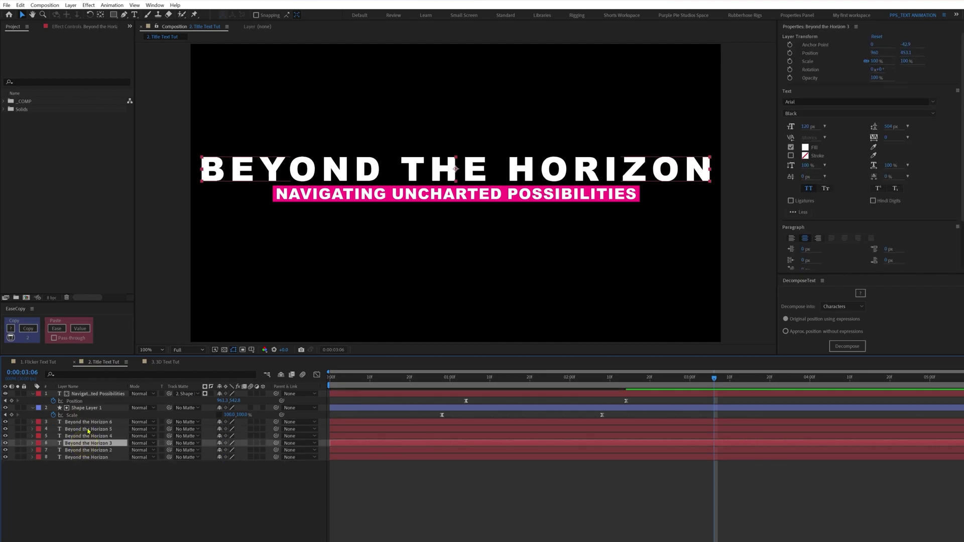
shift+click(86, 421)
drag(92, 445, 93, 460)
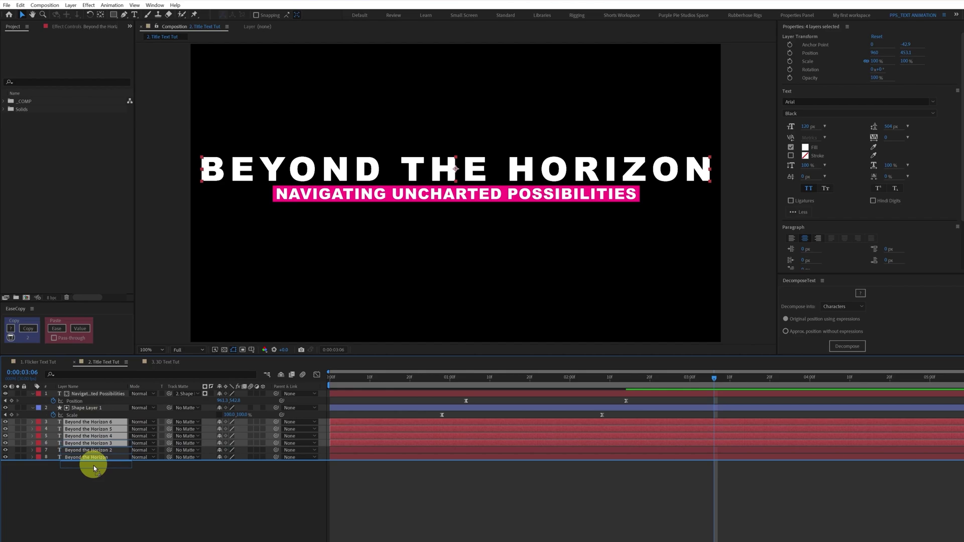
click(38, 458)
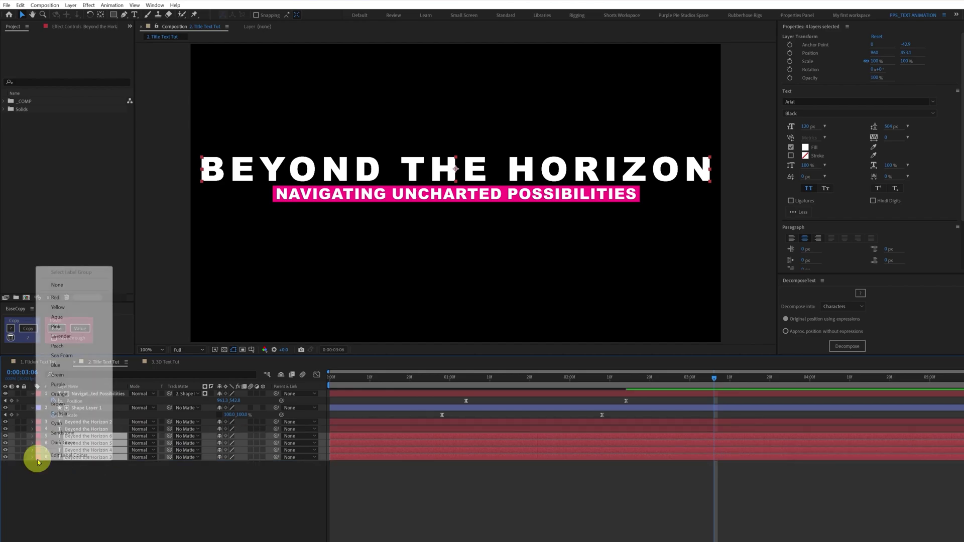
click(82, 375)
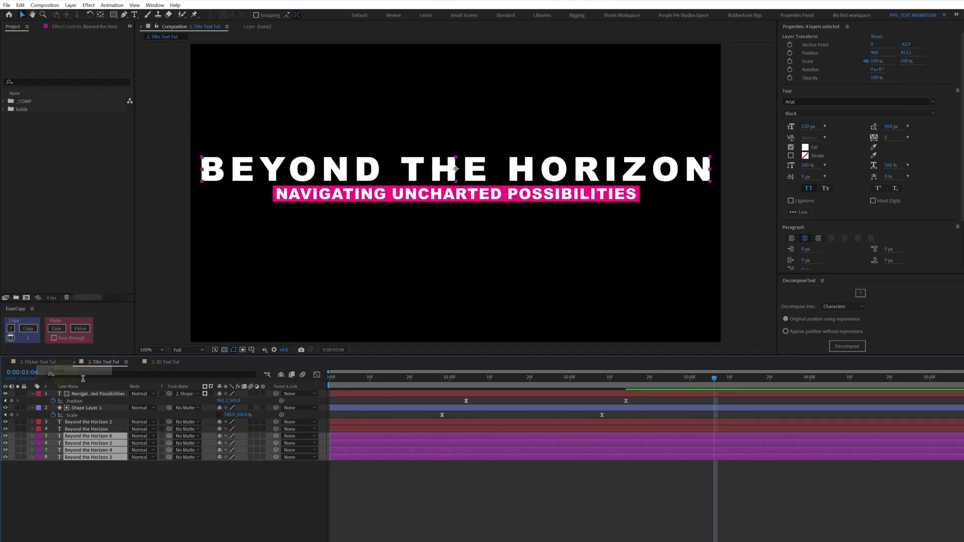
Step: Turn the four title copies into outlines by disabling the fill and enabling a white 4 px stroke
click(456, 521)
drag(92, 485, 71, 435)
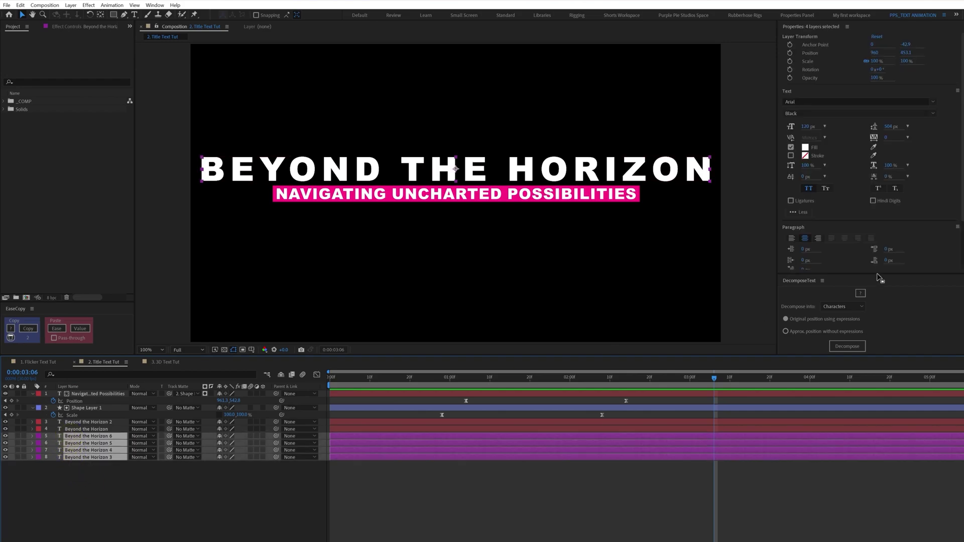
click(792, 156)
click(791, 148)
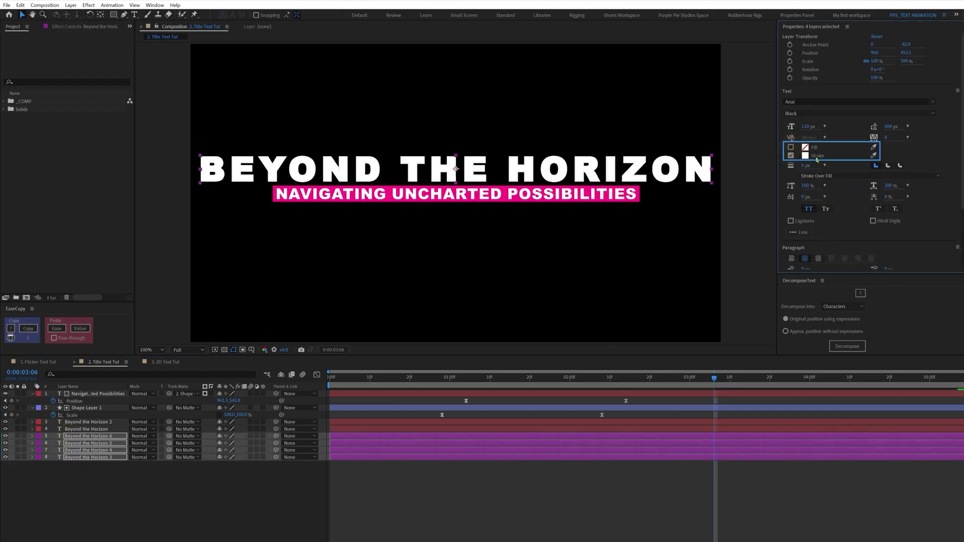
click(805, 165)
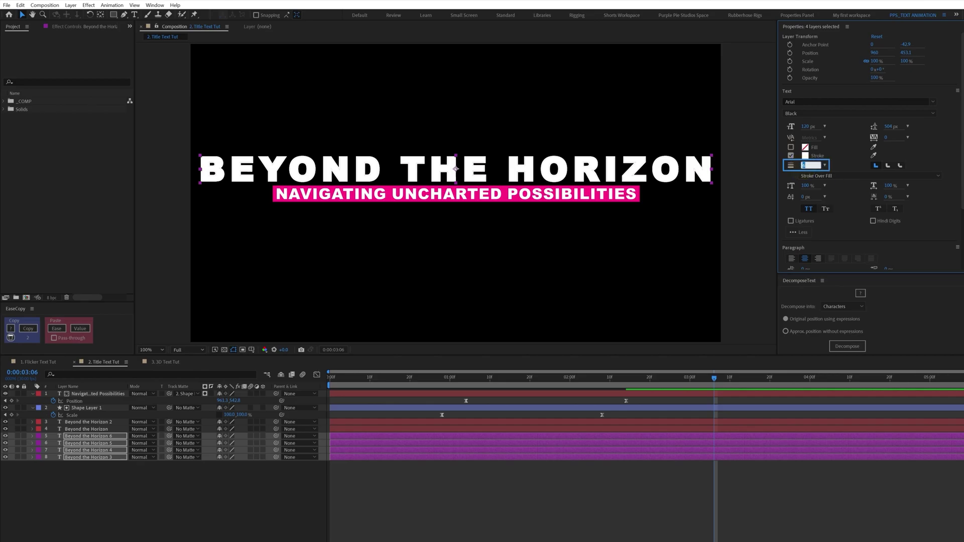
text(4)
key(Return)
Step: Apply Gaussian Blur to the four outlined title copies with a Blurriness of 8
key(ctrl+5)
text(gauss)
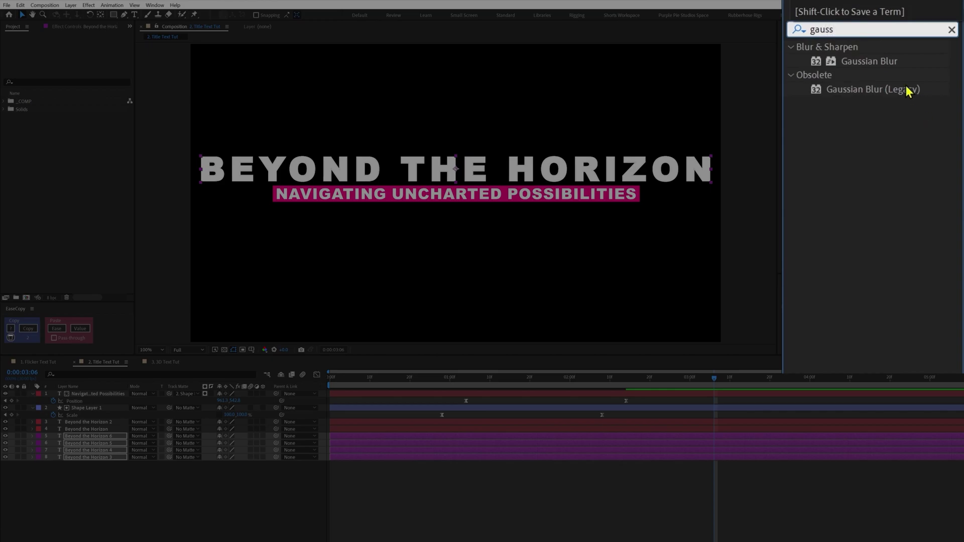
double_click(870, 61)
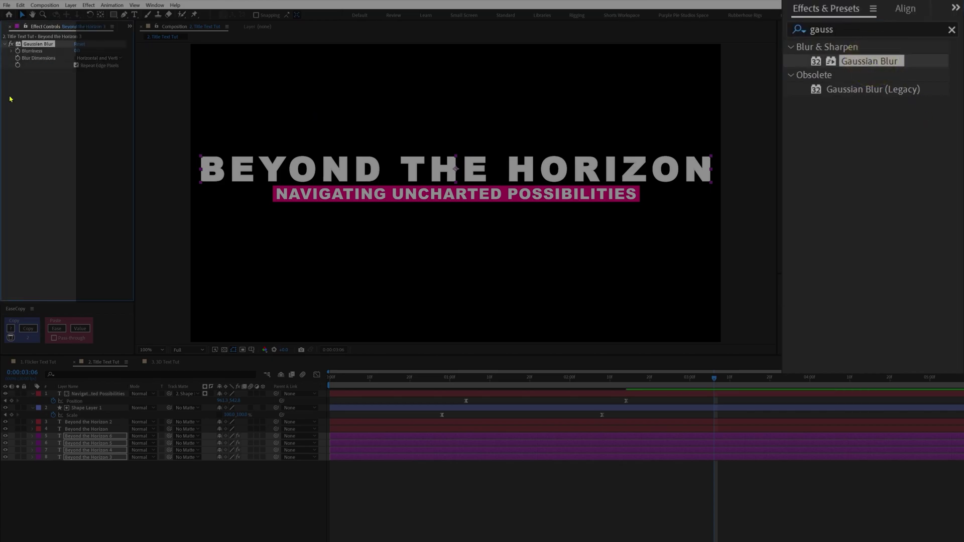
click(78, 51)
text(8)
key(Return)
Step: Set the Opacity of all four outlined title copies to 60%
click(155, 476)
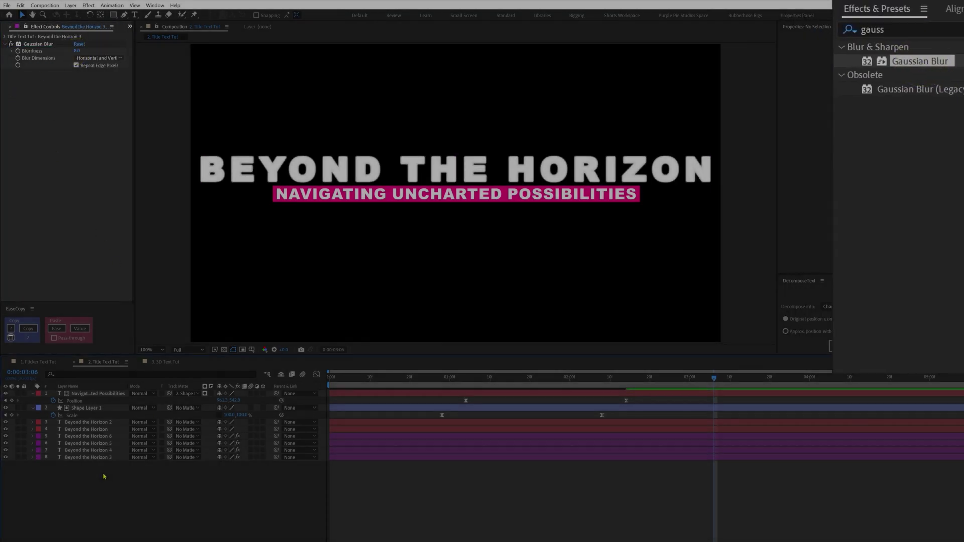
drag(103, 472, 81, 437)
key(t)
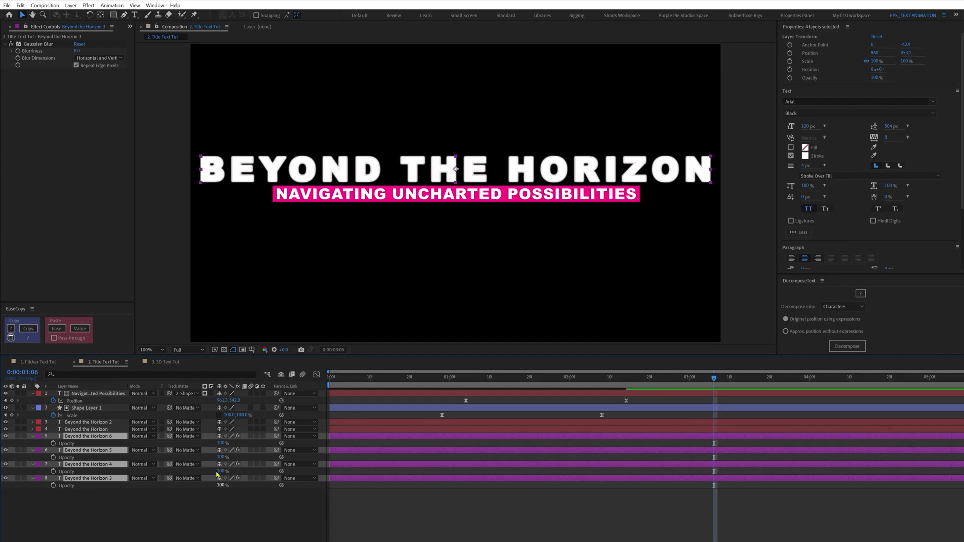
click(223, 444)
text(60)
key(Return)
click(181, 535)
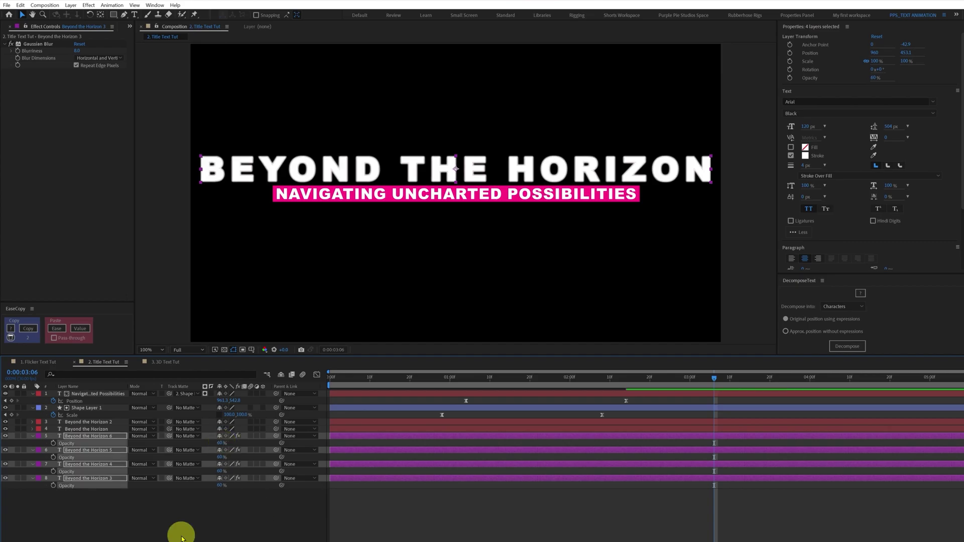
Step: Move the Beyond the Horizon 6 outline to the top of the frame and scale all four outlined copies to 190%
drag(480, 172, 479, 59)
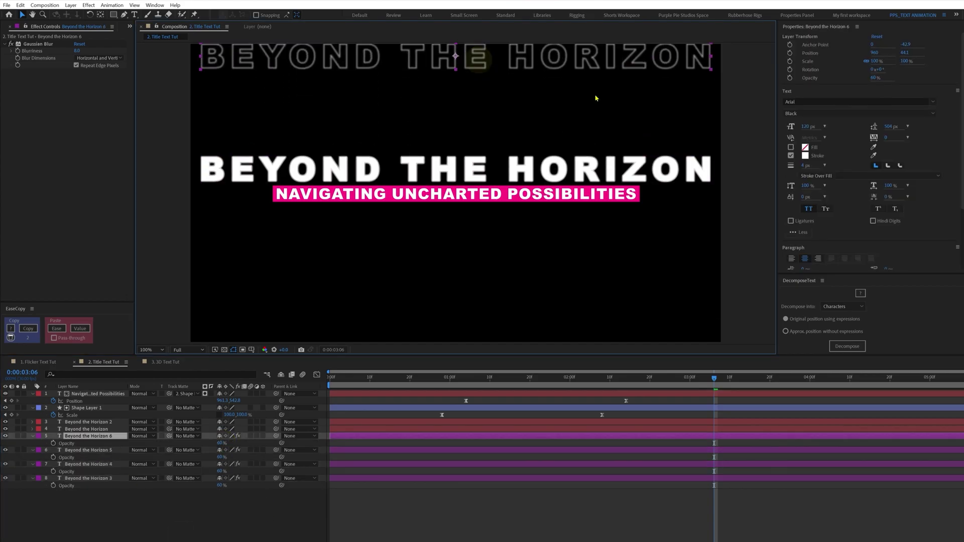
drag(711, 69, 454, 92)
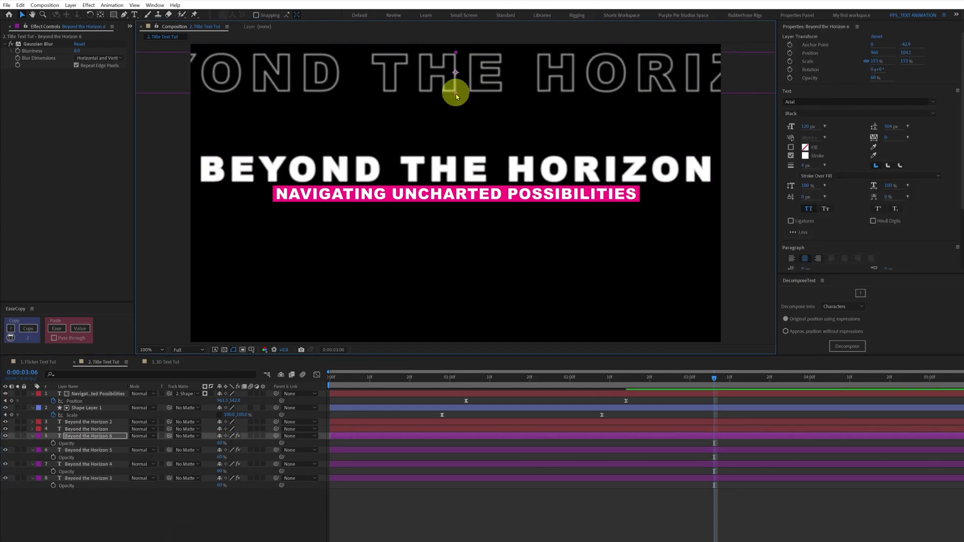
click(251, 541)
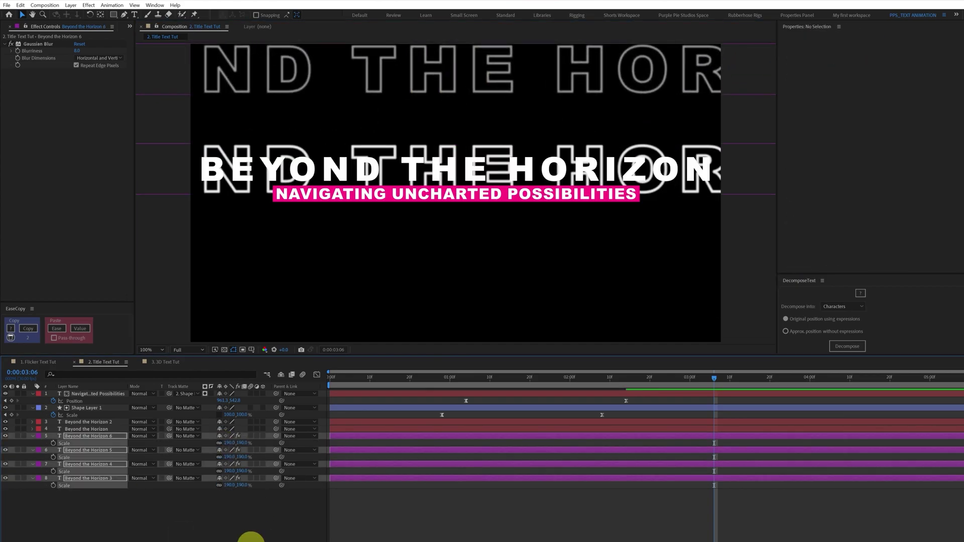
Step: Arrange Beyond the Horizon 6 and 5 as two outlined rows above the title, with the second row offset to the right
click(88, 451)
drag(454, 159, 454, 116)
click(87, 436)
key(shift+Down)
key(shift+Down)
click(87, 450)
drag(588, 126, 779, 126)
Step: Arrange Beyond the Horizon 4 and 3 as two outlined rows below the subtitle, shifting them horizontally to stagger the pattern
click(82, 465)
drag(454, 170, 454, 305)
click(88, 479)
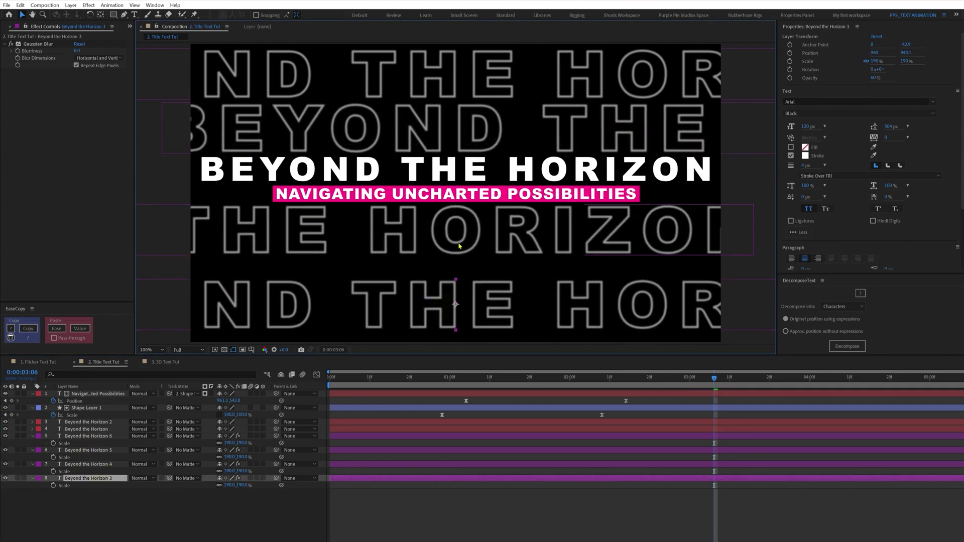
drag(459, 246, 568, 254)
drag(653, 312, 571, 316)
Step: Lower the Opacity of the four outlined title copies to 20%
shift+click(88, 437)
click(875, 78)
text(20)
key(Return)
click(489, 531)
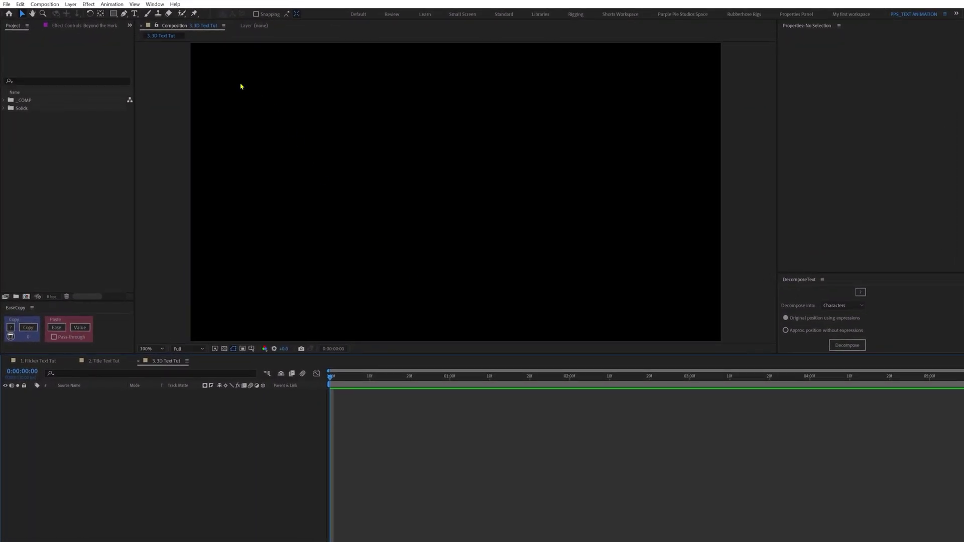
Step: Add the text "GROW" in the 3. 3D Text Tut composition and centre it horizontally and vertically in the frame
click(134, 13)
click(398, 148)
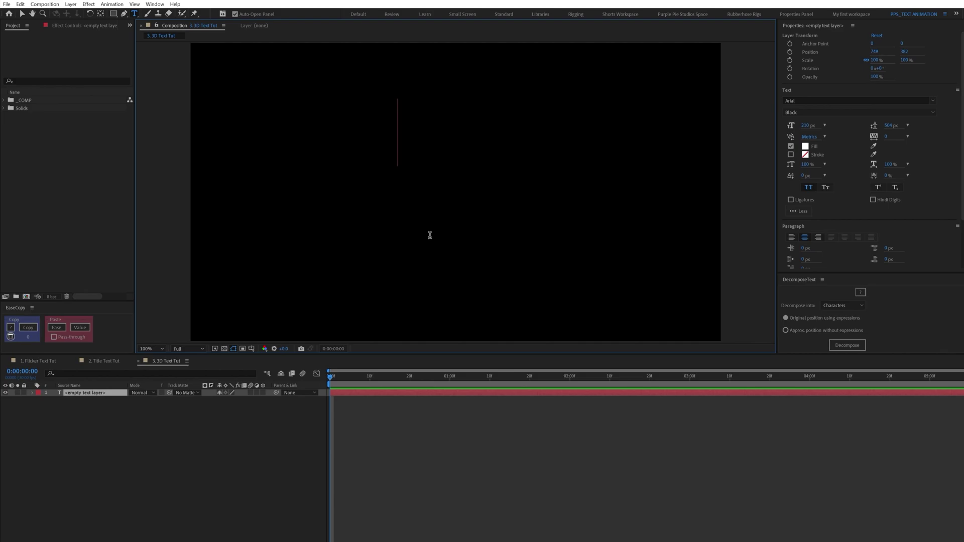
text(GROW)
key(Escape)
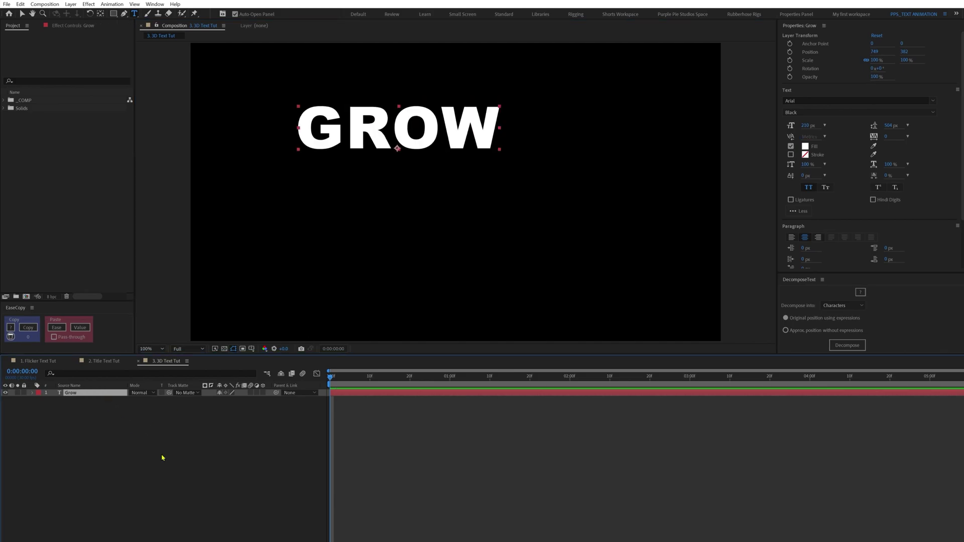
click(893, 105)
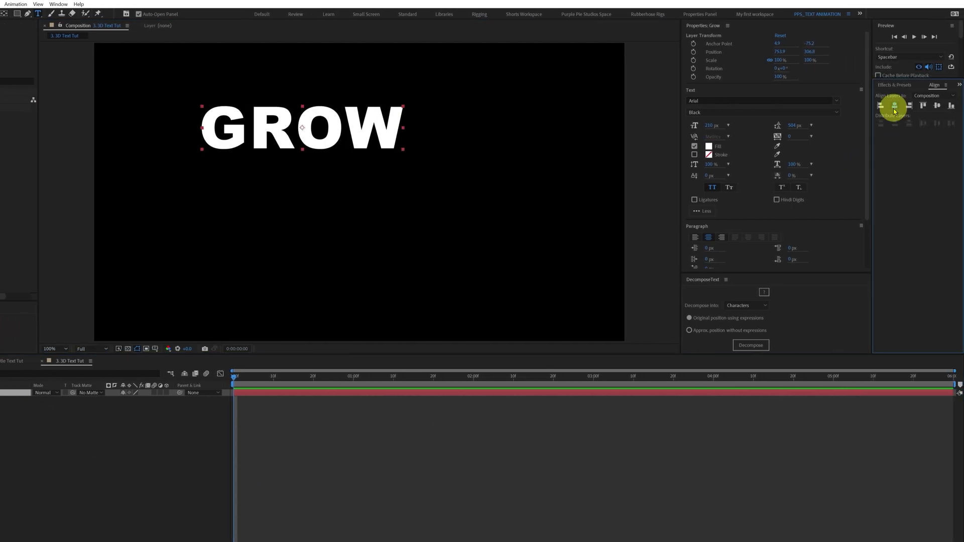
click(939, 106)
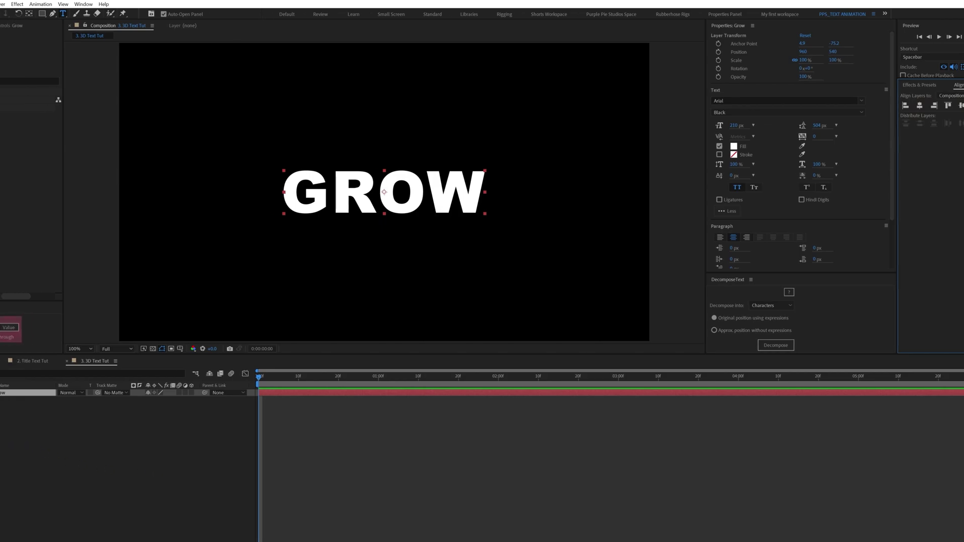
Step: Enable per-character 3D on the Grow text layer
click(32, 392)
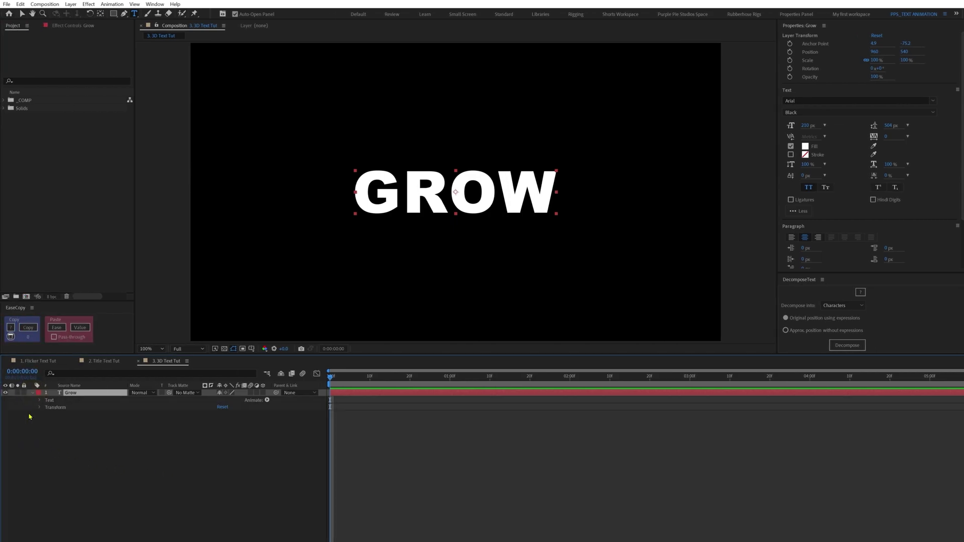
click(268, 400)
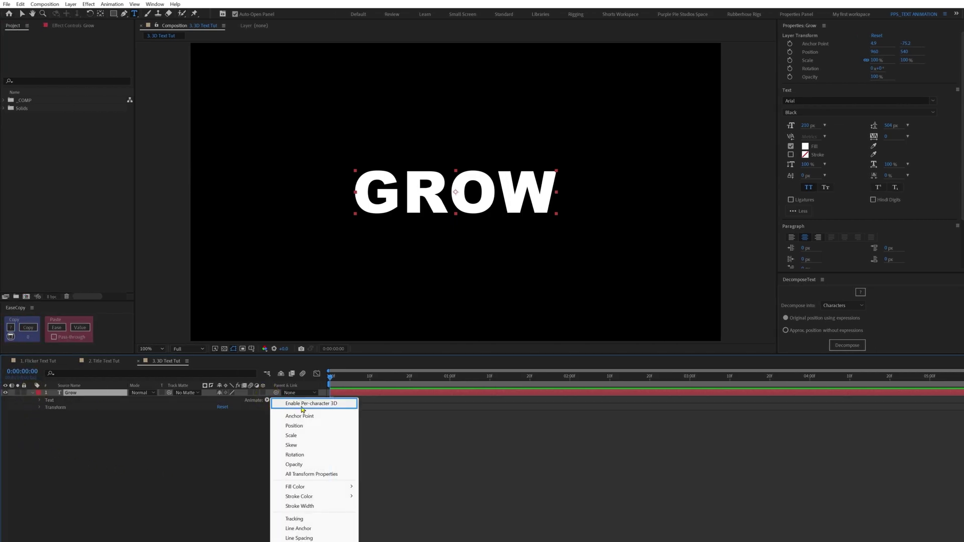
click(342, 404)
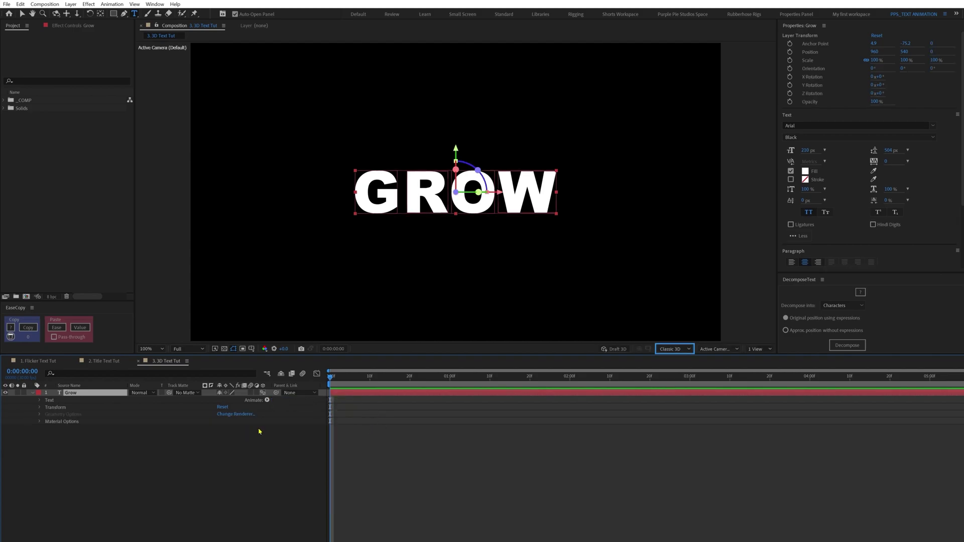
Step: Try extruding the GROW text with the Cinema 4D renderer and restore the Classic 3D renderer
click(675, 350)
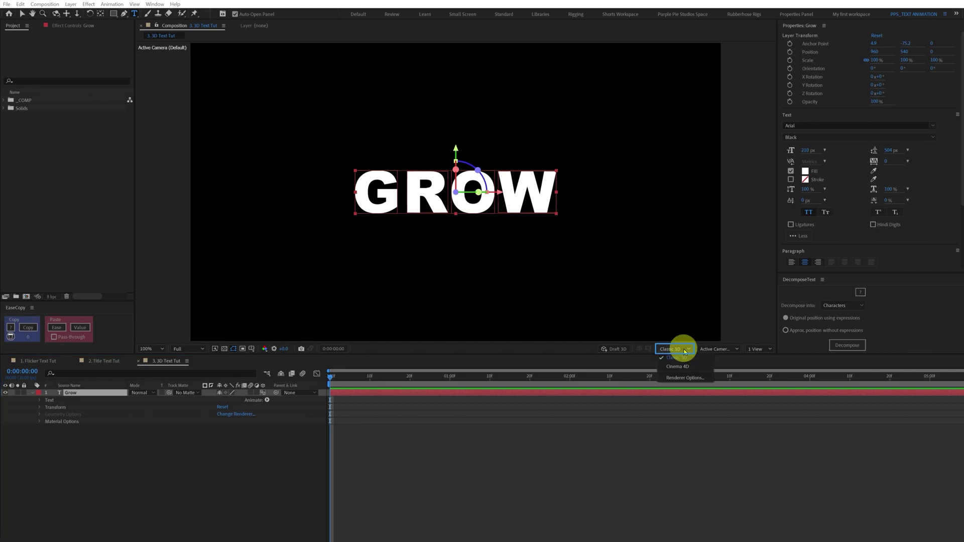
click(678, 368)
click(63, 414)
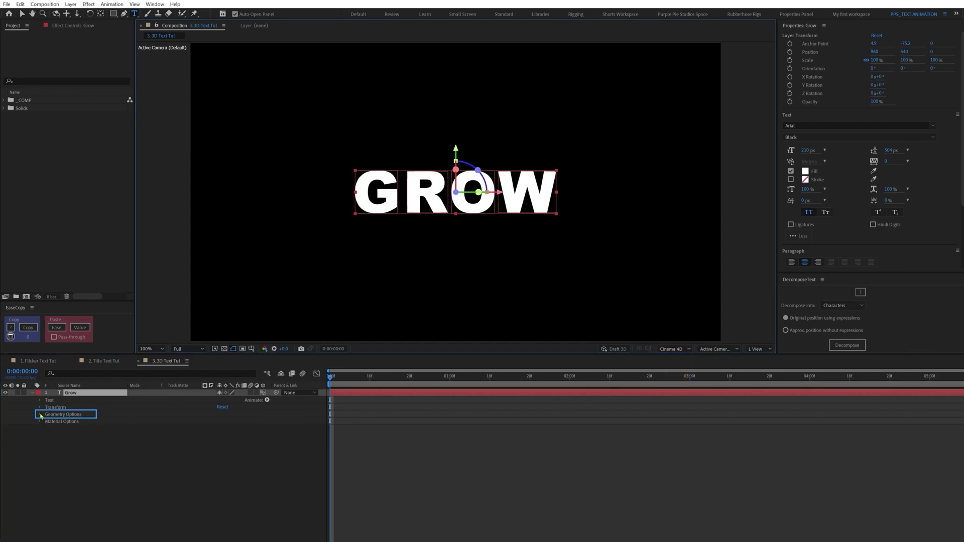
click(39, 414)
click(80, 443)
click(80, 444)
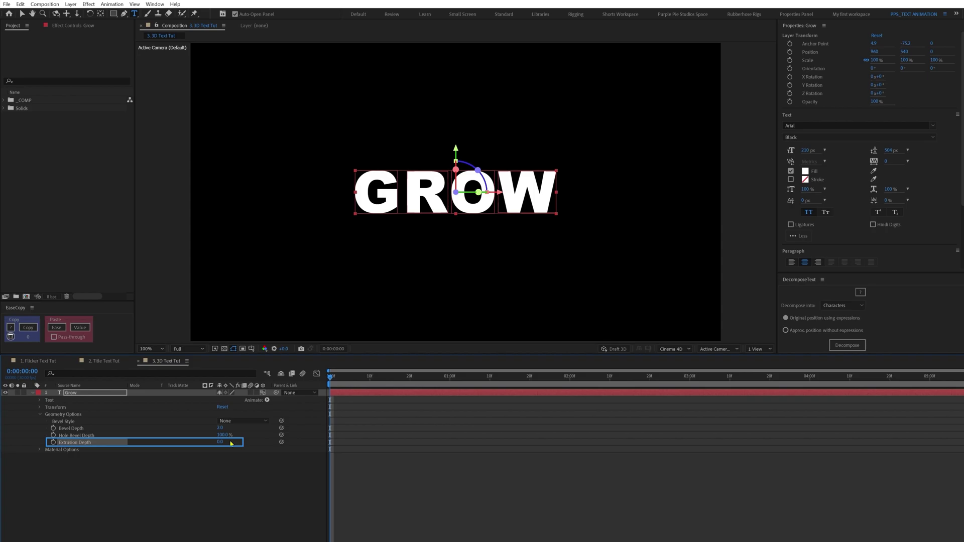
drag(221, 443, 386, 442)
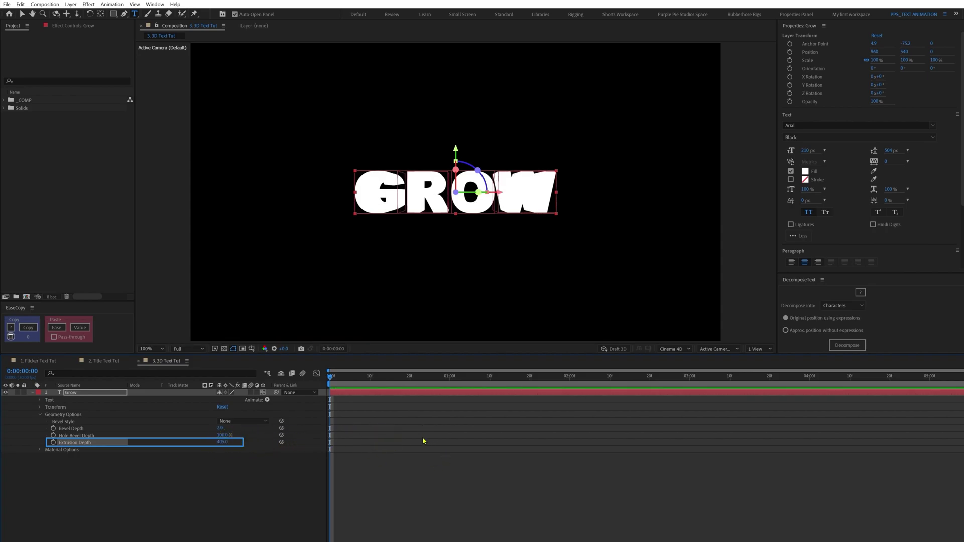
key(ctrl+z)
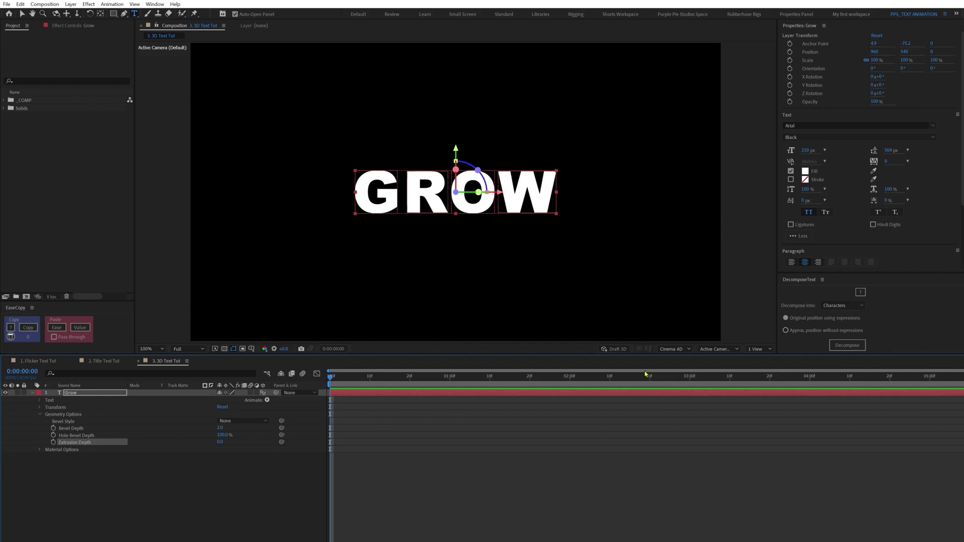
click(674, 349)
click(684, 360)
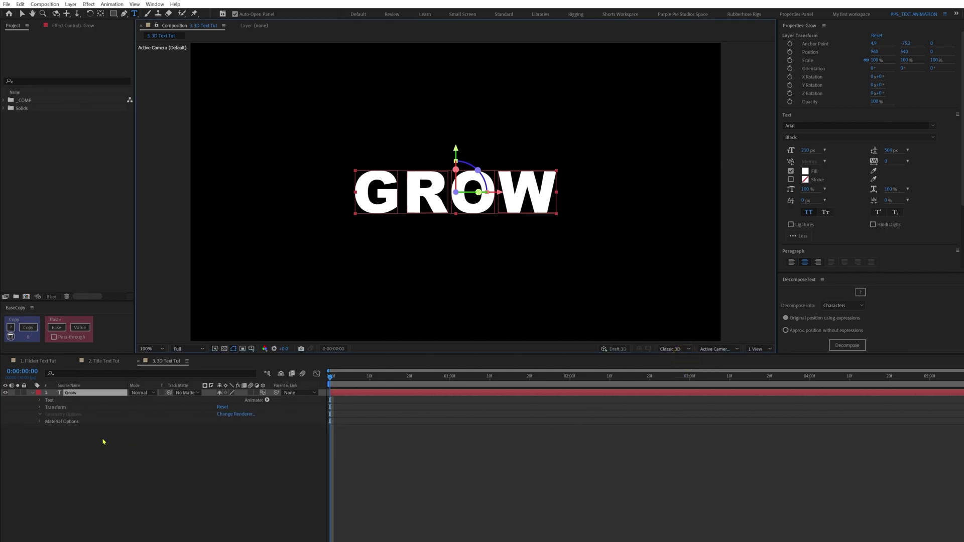
Step: Add a text animator with Position and Rotation properties to the Grow layer
click(268, 400)
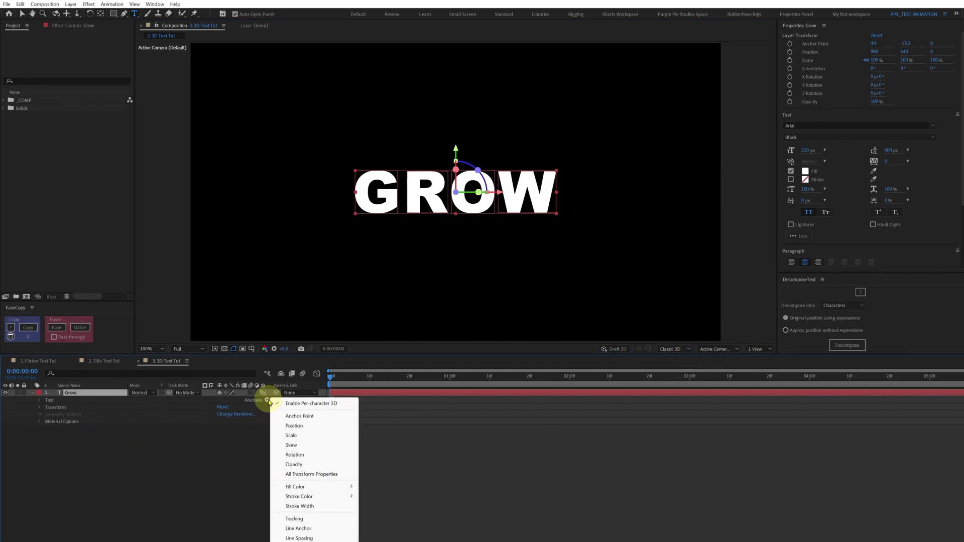
click(300, 426)
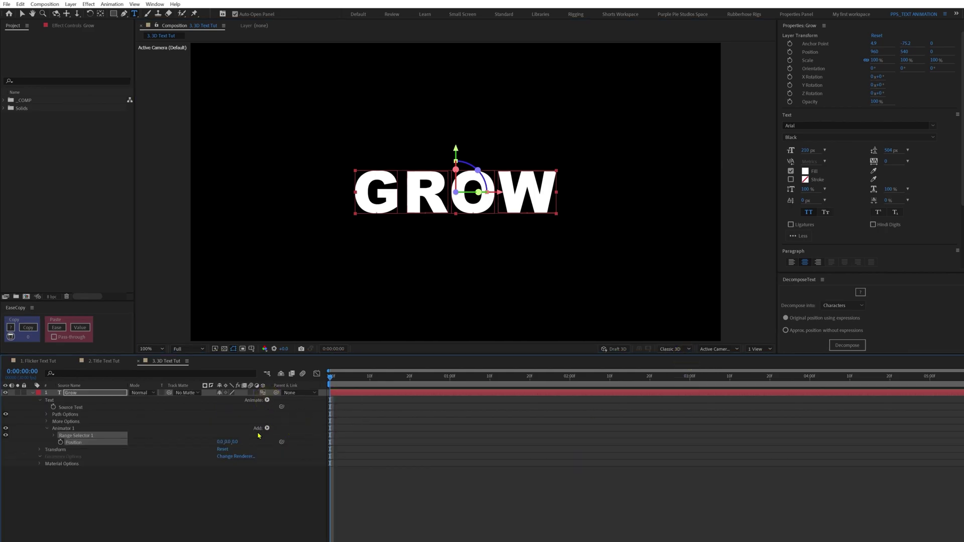
click(267, 428)
mouse_move(291, 431)
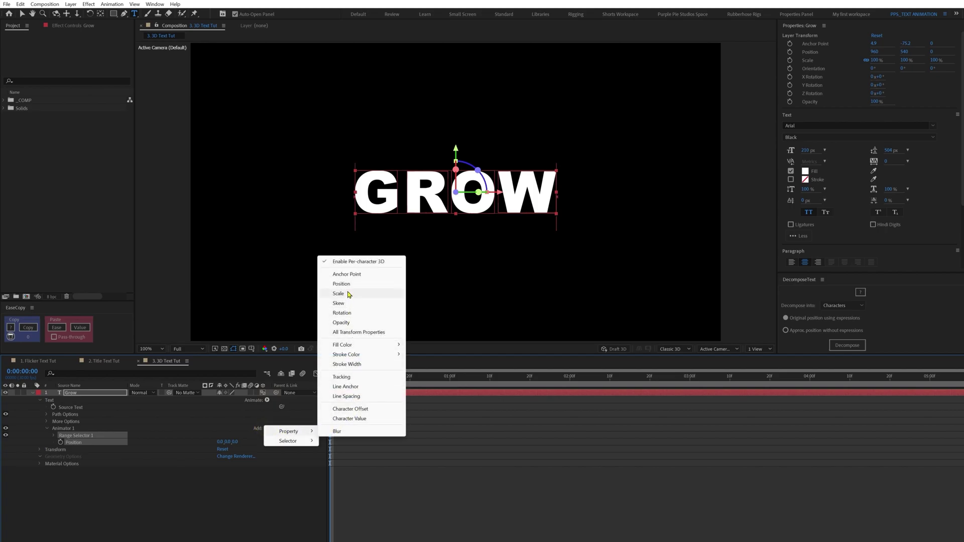
click(343, 313)
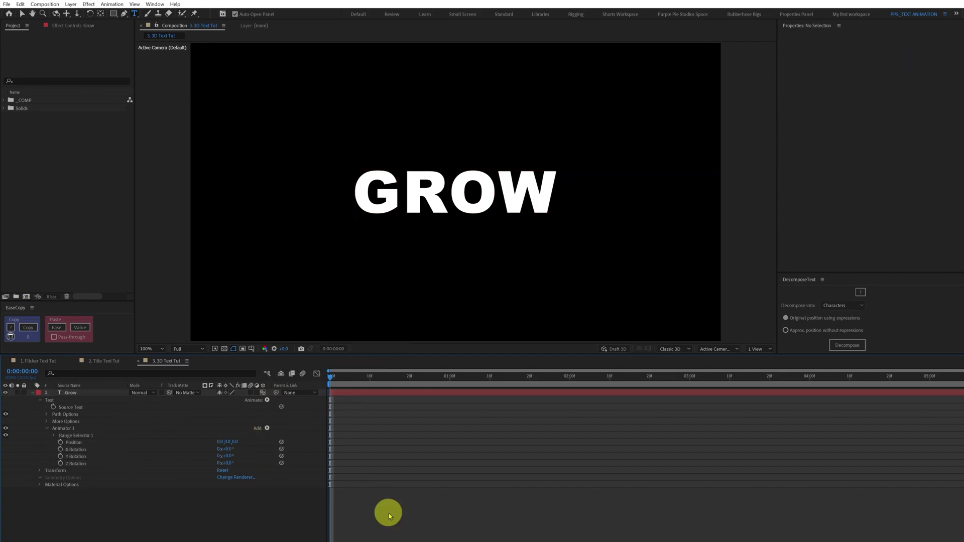
Step: Set the Grow text's Grouping Alignment to 0, -41% and try out an X Rotation on the characters
click(46, 424)
click(74, 437)
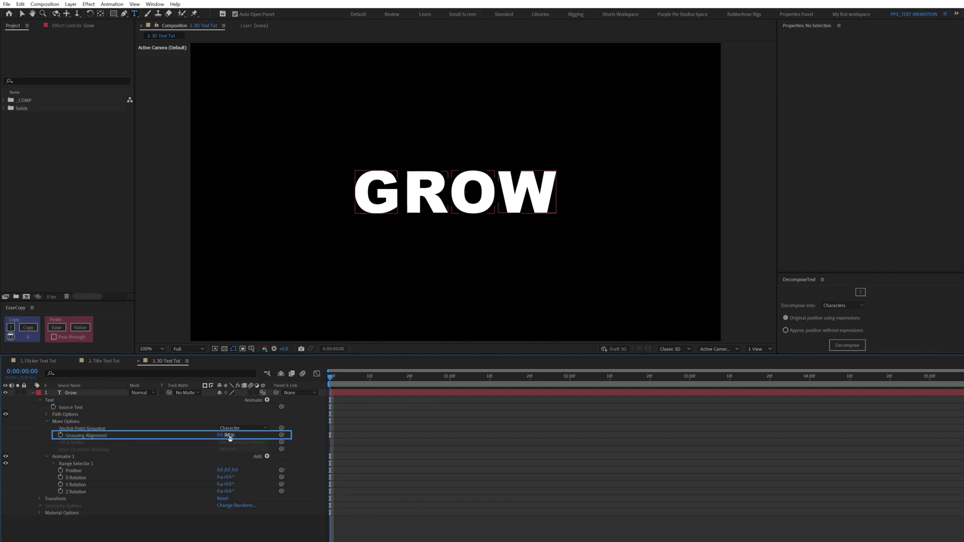
mouse_move(229, 436)
mouse_down()
mouse_move(272, 435)
mouse_move(188, 446)
mouse_move(219, 441)
mouse_up()
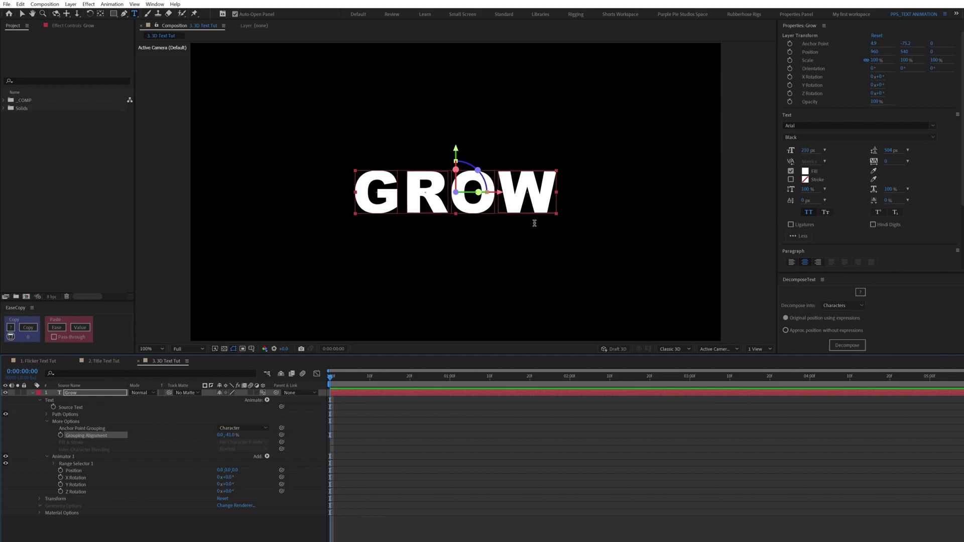
click(237, 529)
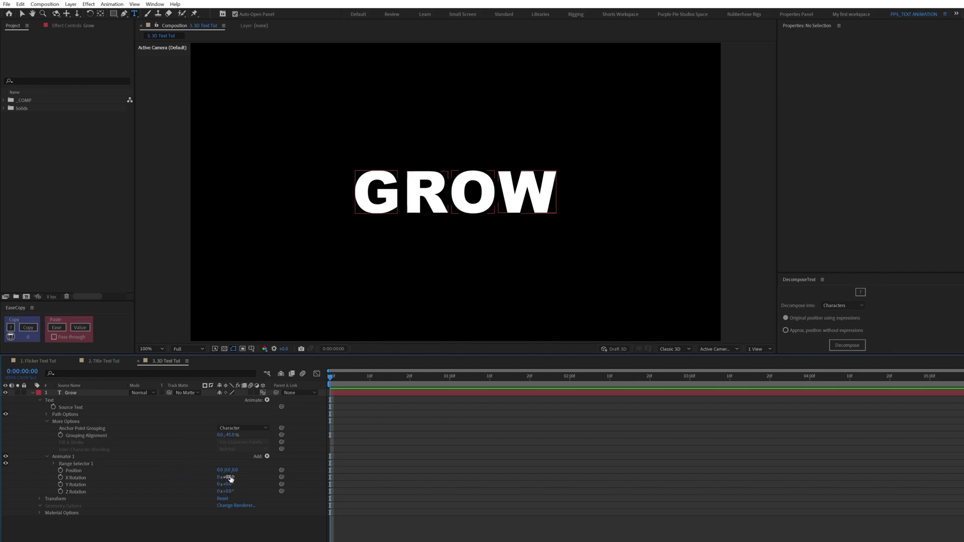
drag(230, 479, 215, 478)
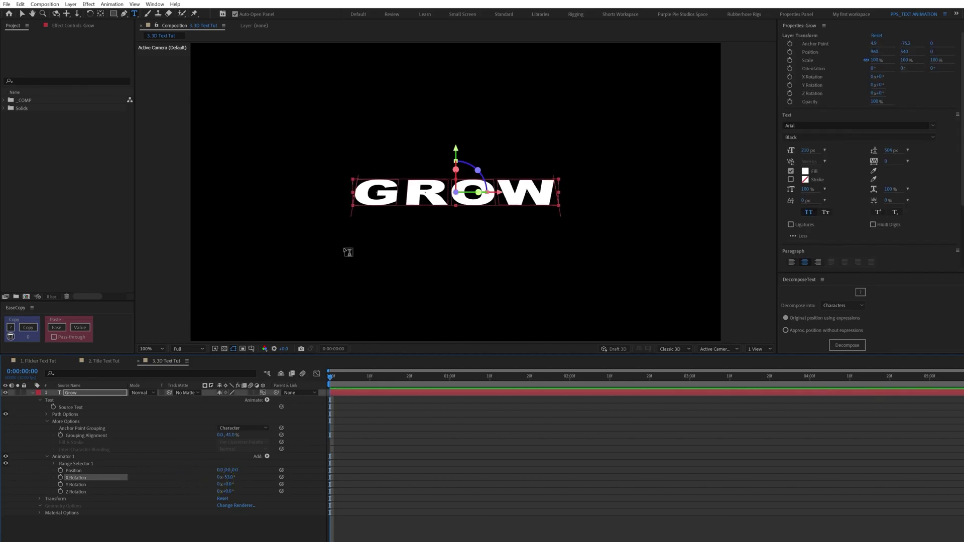
key(ctrl+z)
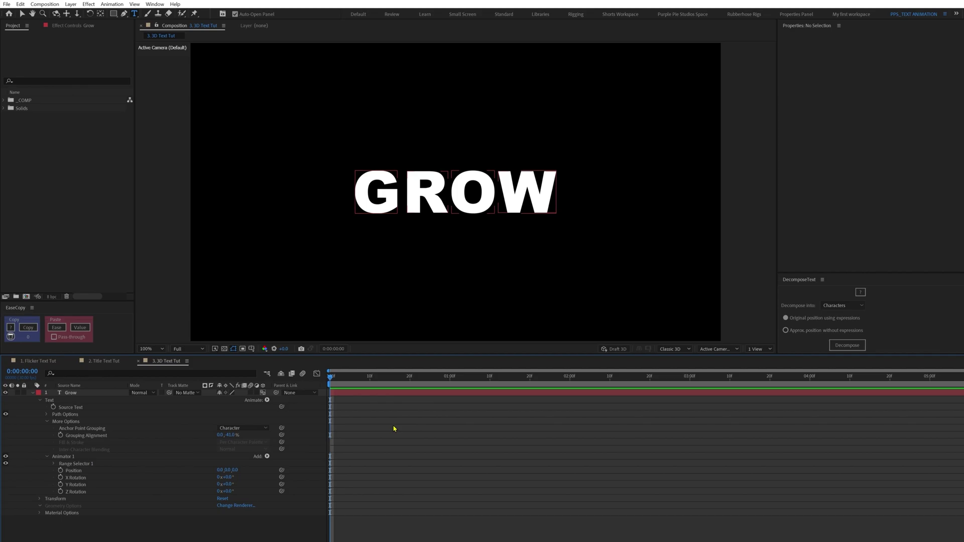
Step: Show the rulers and place horizontal guides along the upper and lower edges of the GROW text
key(v)
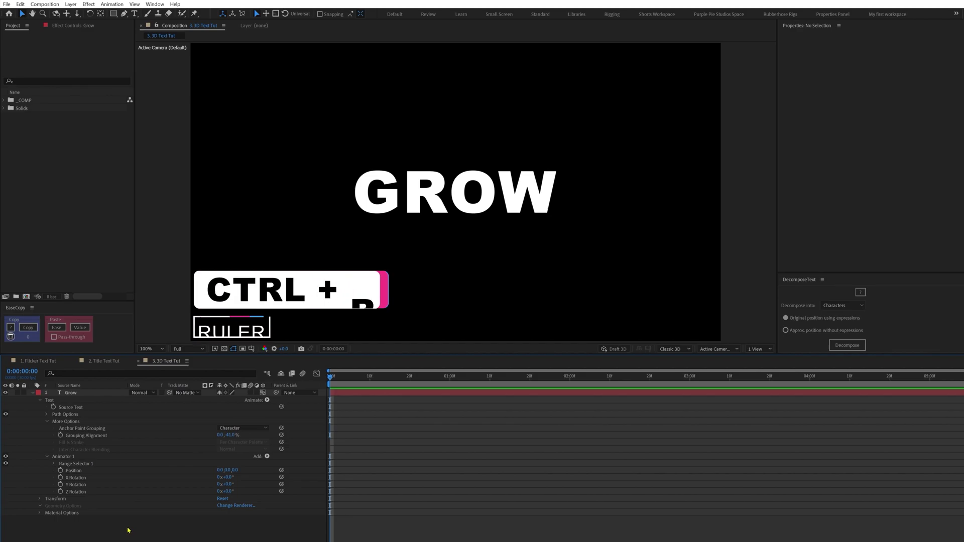
key(ctrl+r)
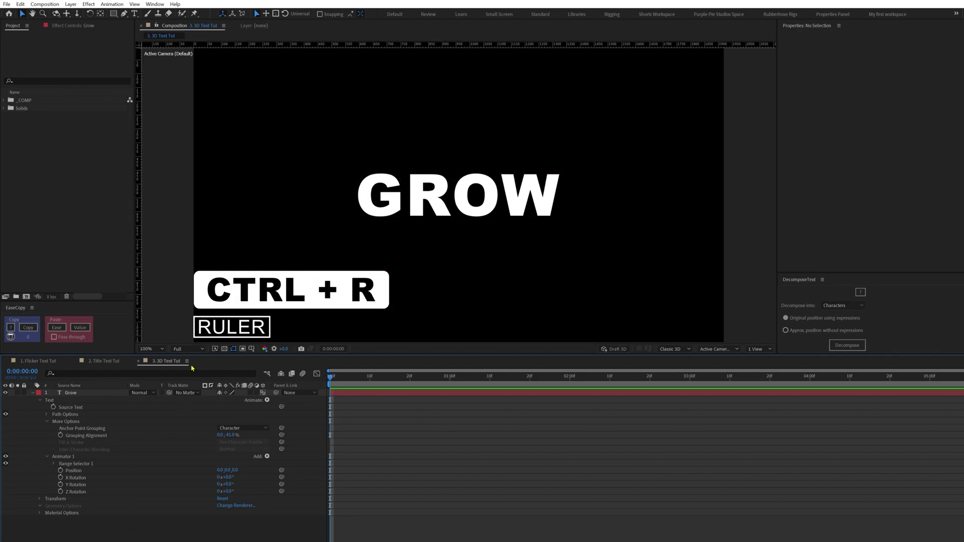
drag(326, 47, 325, 69)
drag(303, 167, 302, 174)
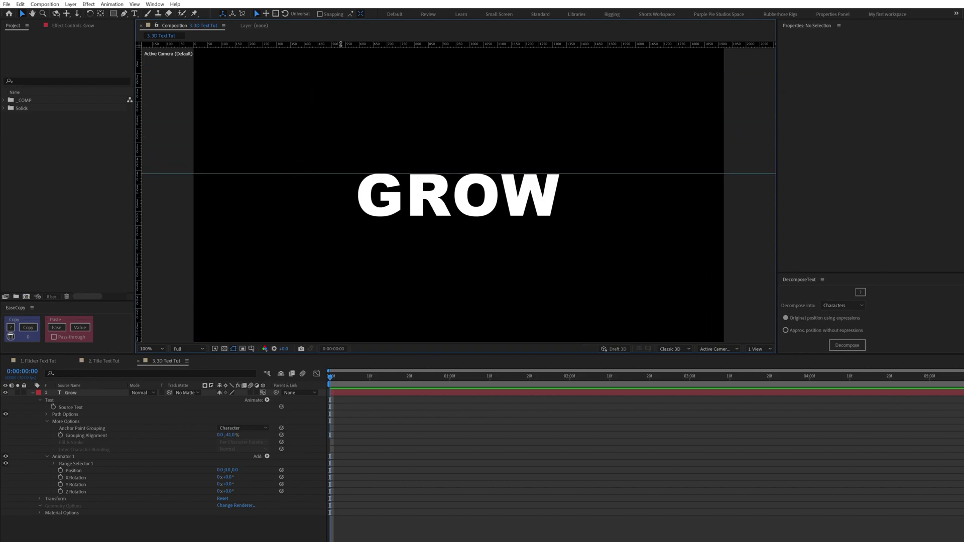
drag(342, 45, 321, 216)
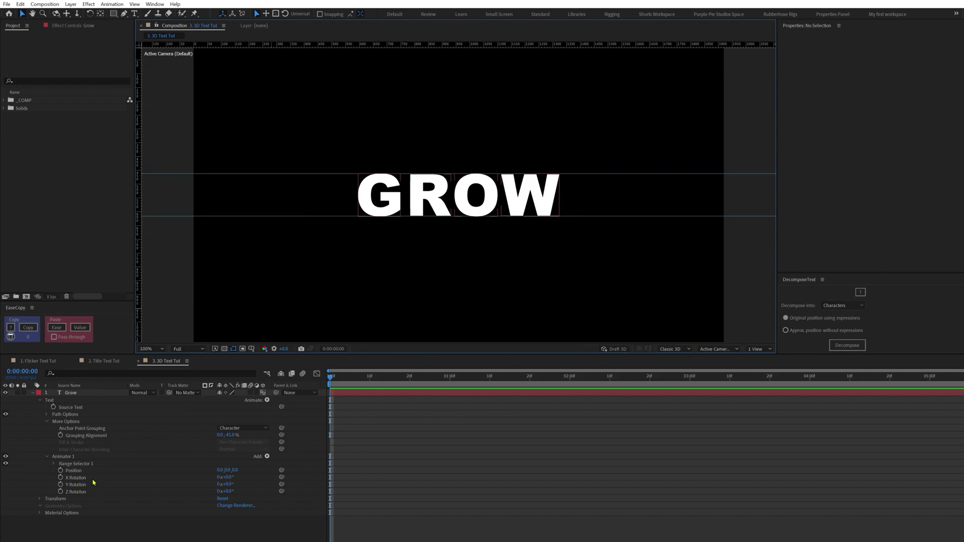
Step: Set Animator 1's X Rotation to -88.5° and Position to 0, -78, 0, flattening the characters onto the upper guide
mouse_move(229, 482)
mouse_down()
mouse_move(201, 484)
mouse_move(248, 467)
mouse_move(186, 479)
mouse_up()
drag(186, 479, 183, 478)
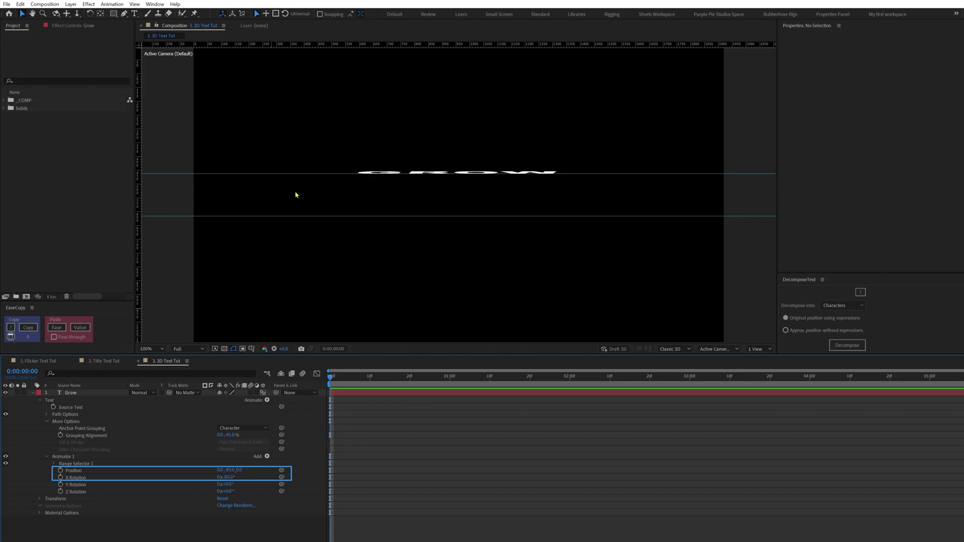
click(230, 478)
key(Down)
key(Down)
key(Down)
click(164, 541)
drag(226, 472, 229, 472)
click(201, 533)
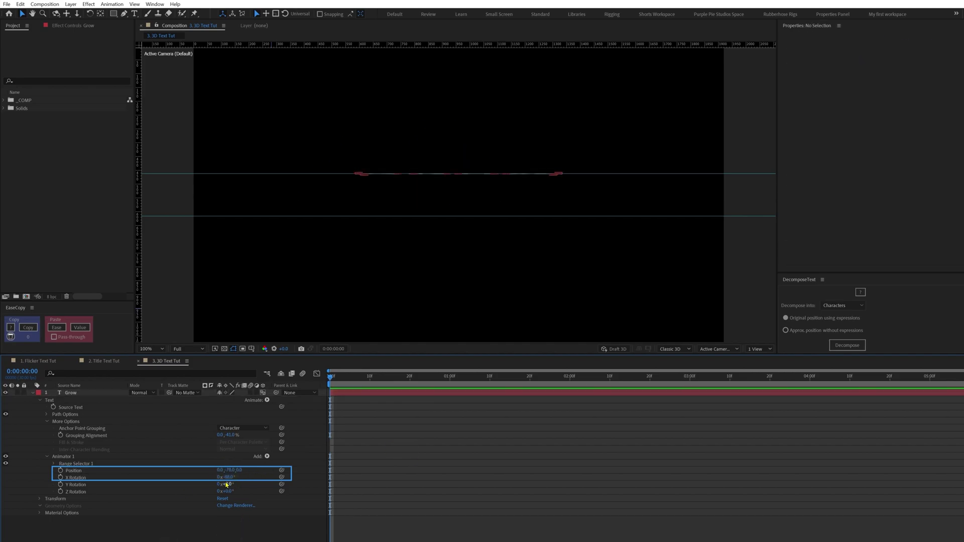
click(229, 478)
key(ctrl+Down)
key(ctrl+Down)
key(ctrl+Down)
key(ctrl+Down)
key(ctrl+Down)
click(150, 534)
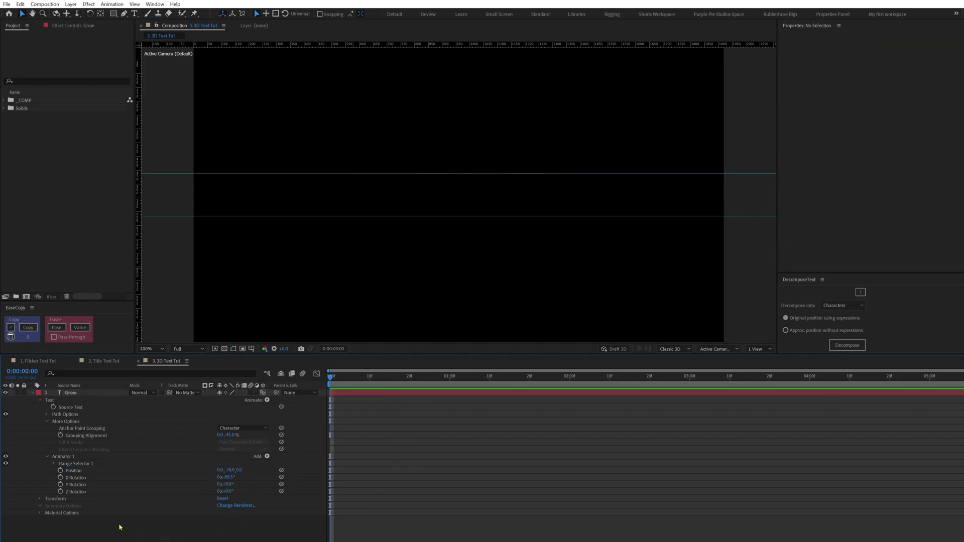
Step: Keyframe Range Selector 1's Start from 0% at frame 0 to 100% at frame 25
click(53, 464)
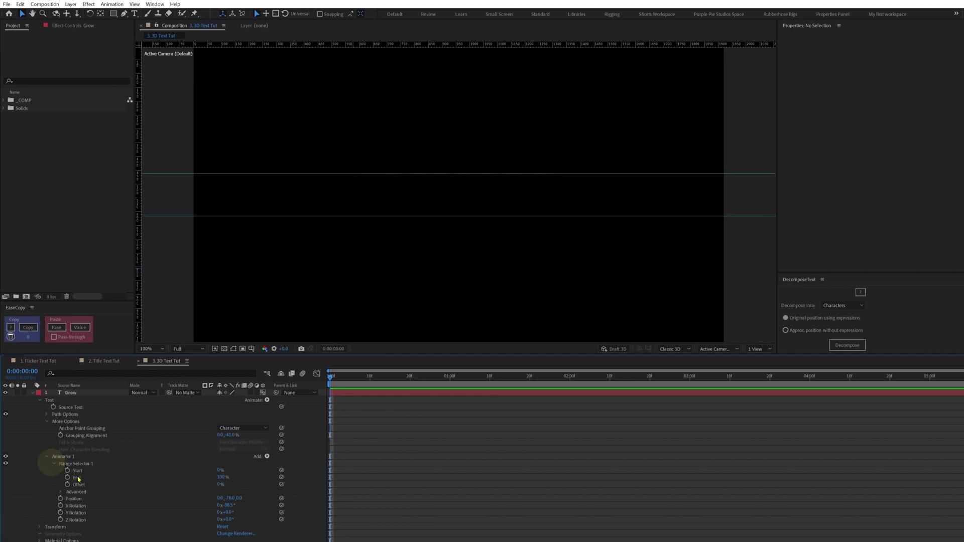
click(68, 470)
click(10, 371)
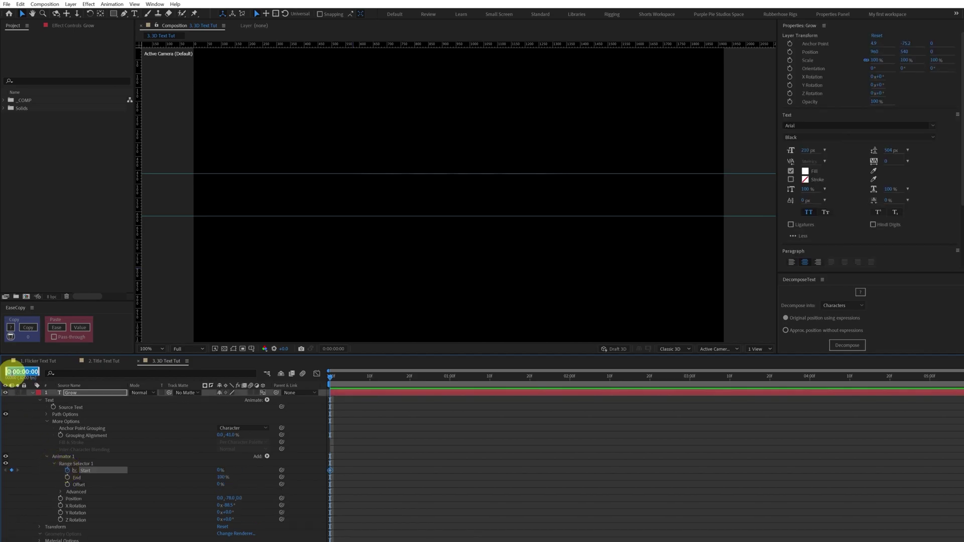
text(25)
key(Return)
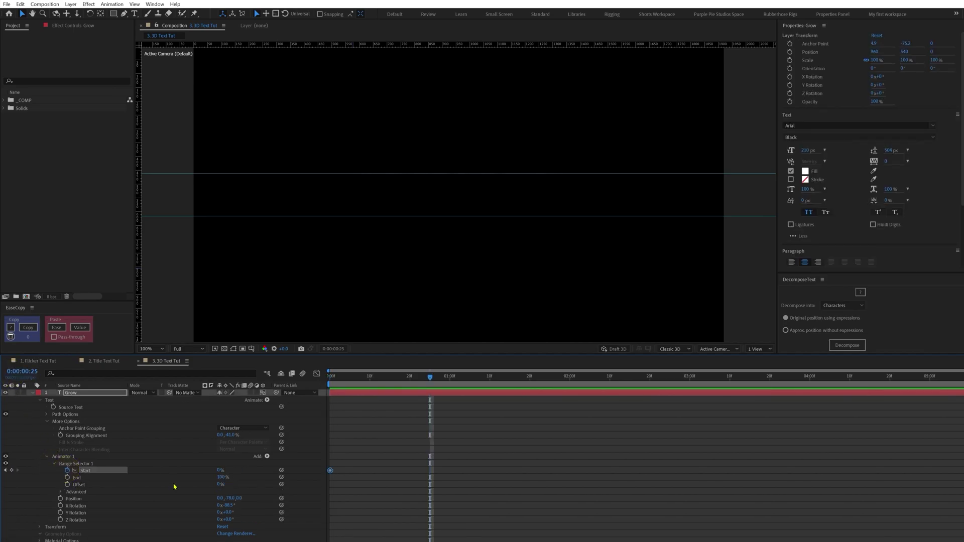
drag(219, 471, 491, 462)
Step: Ease the two Start keyframes and shape their speed graph into a sharp early peak, with about 70% influence at the first keyframe
drag(489, 461, 314, 490)
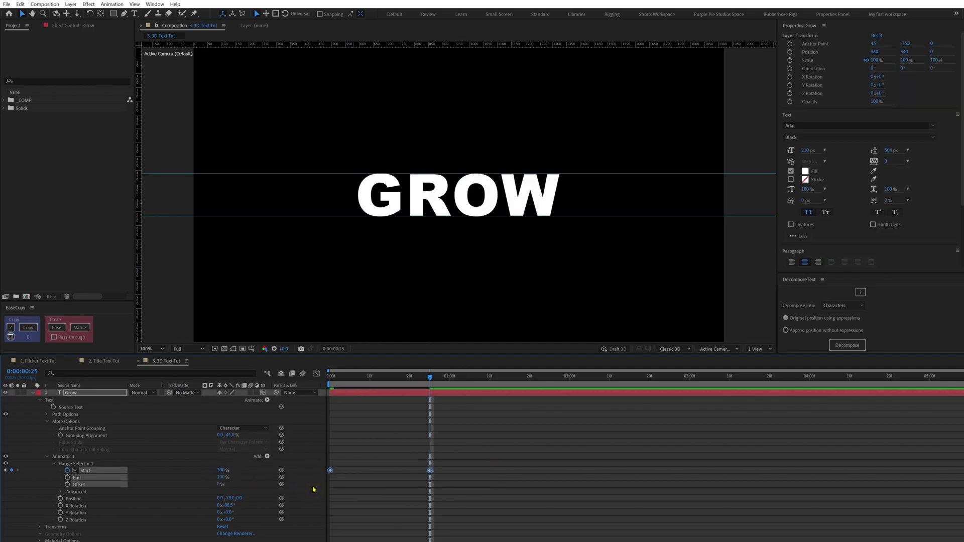
key(shift+F3)
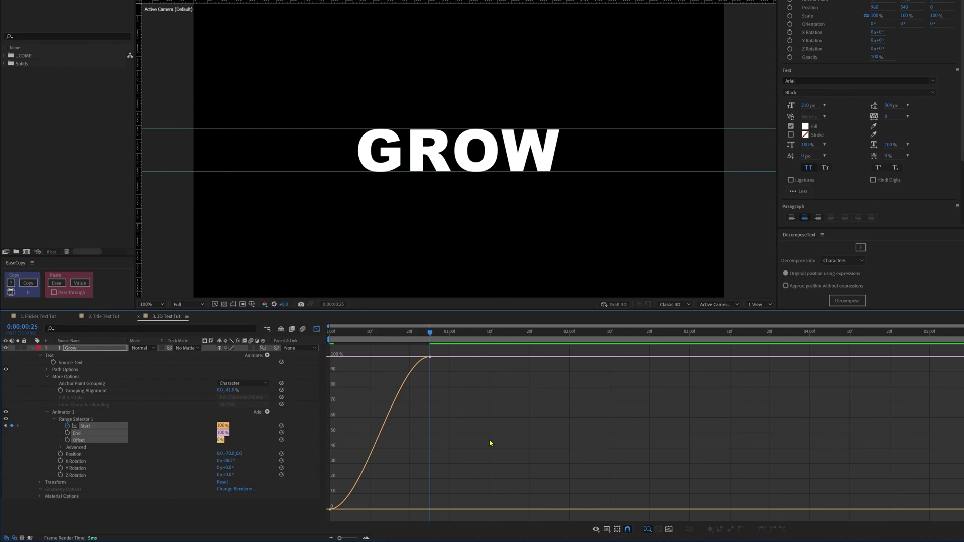
click(606, 530)
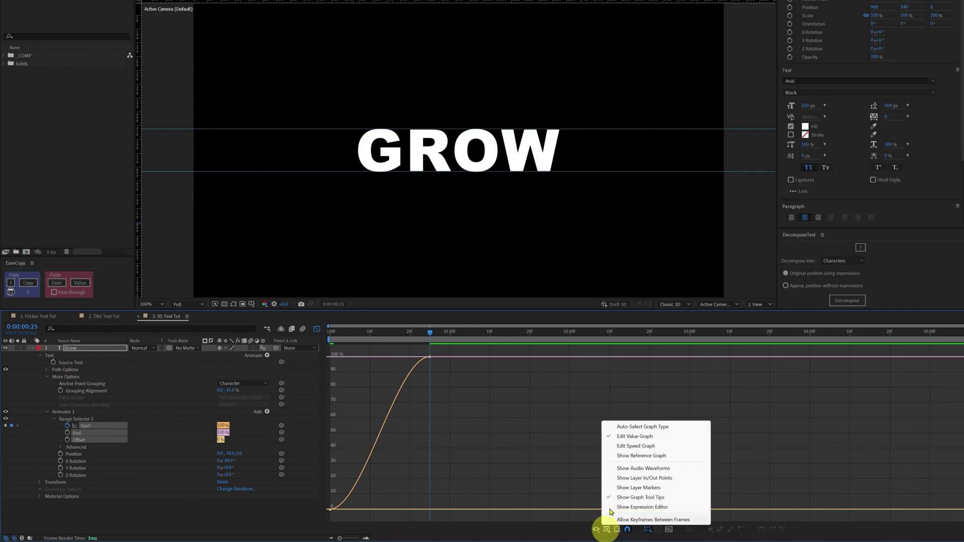
click(623, 447)
drag(488, 489, 368, 513)
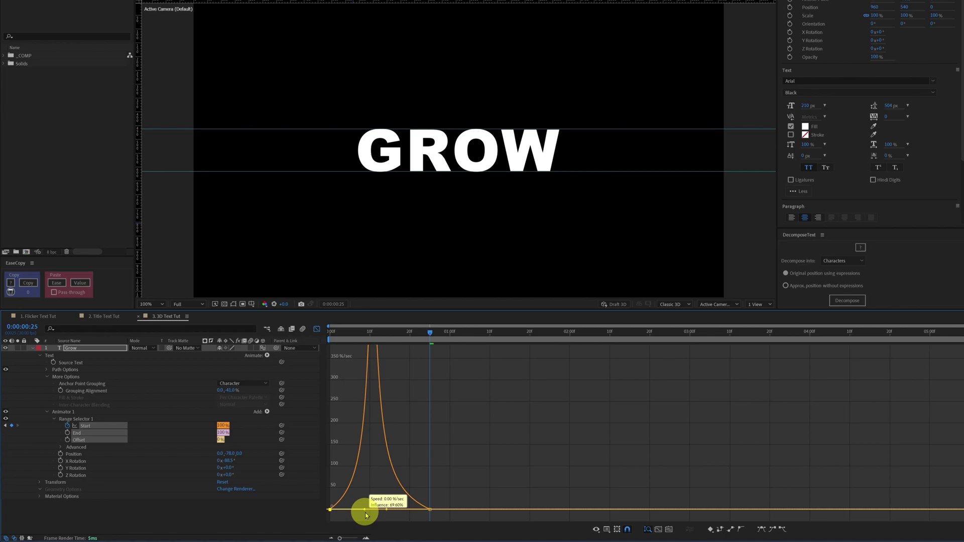
click(317, 329)
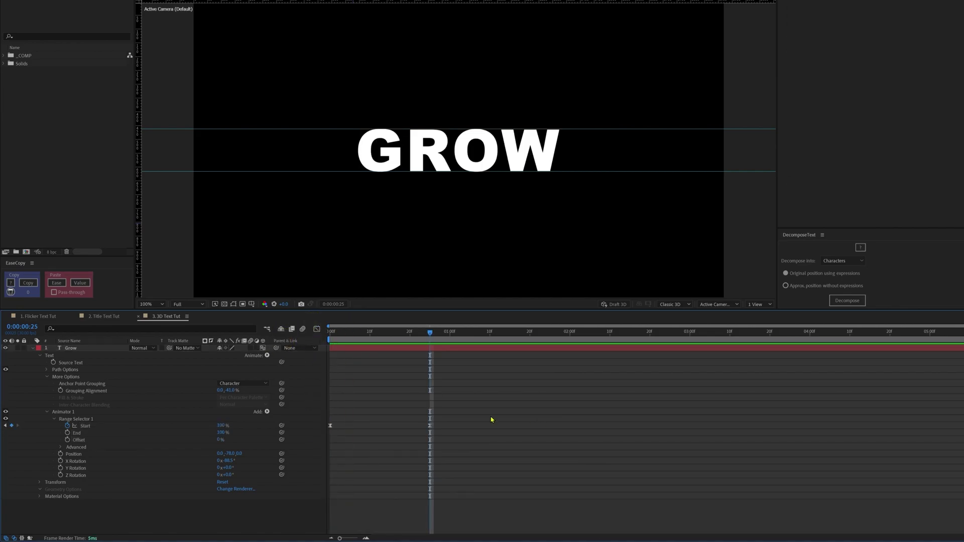
Step: Add keyframes for Grouping Alignment, Position and X Rotation at frame 25
click(61, 391)
click(60, 453)
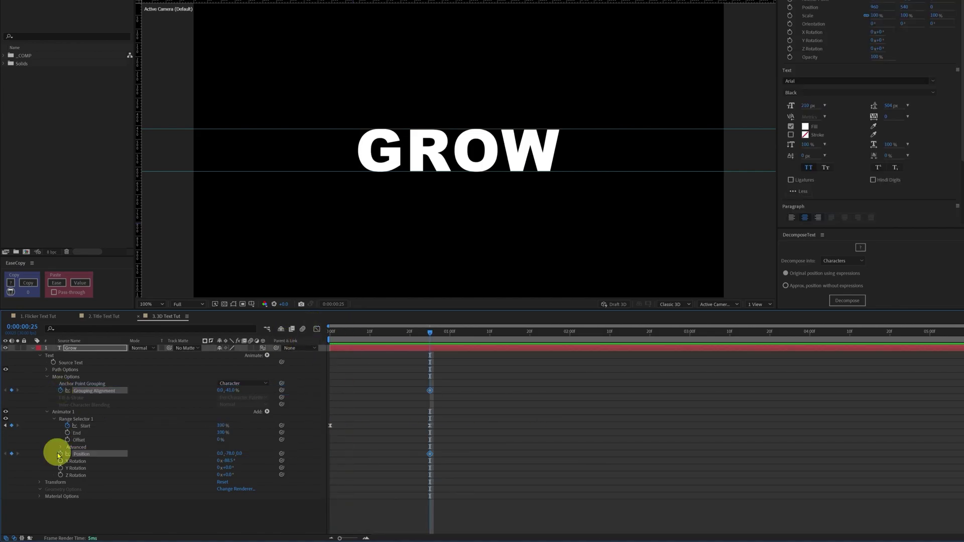
click(60, 461)
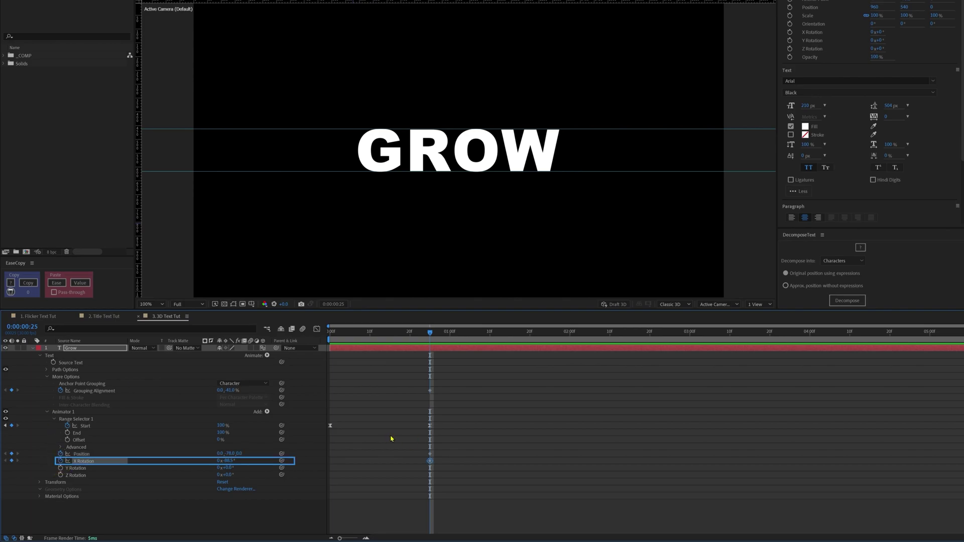
click(545, 463)
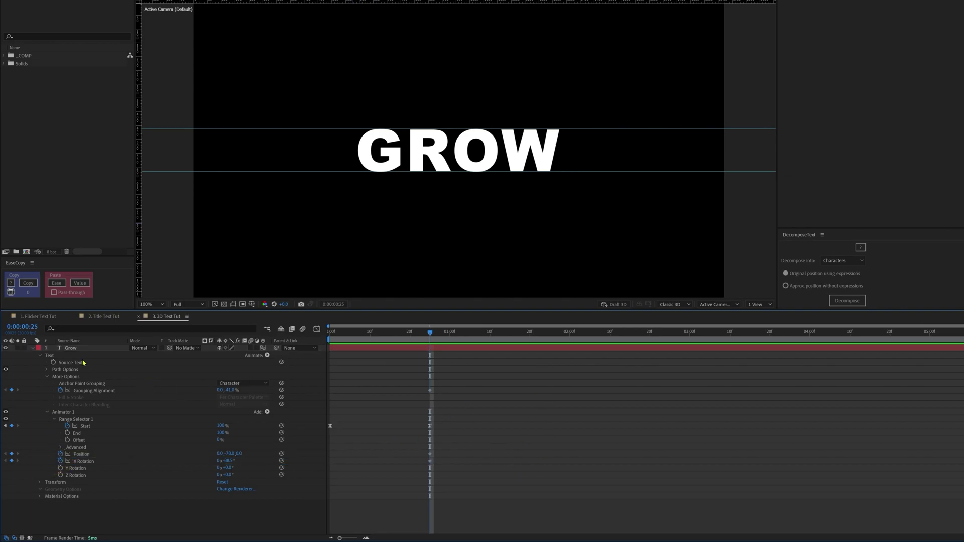
Step: At 1:04, set the Grow layer's Grouping Alignment to 0, 0% as a new keyframe
click(23, 327)
text(+9)
key(Return)
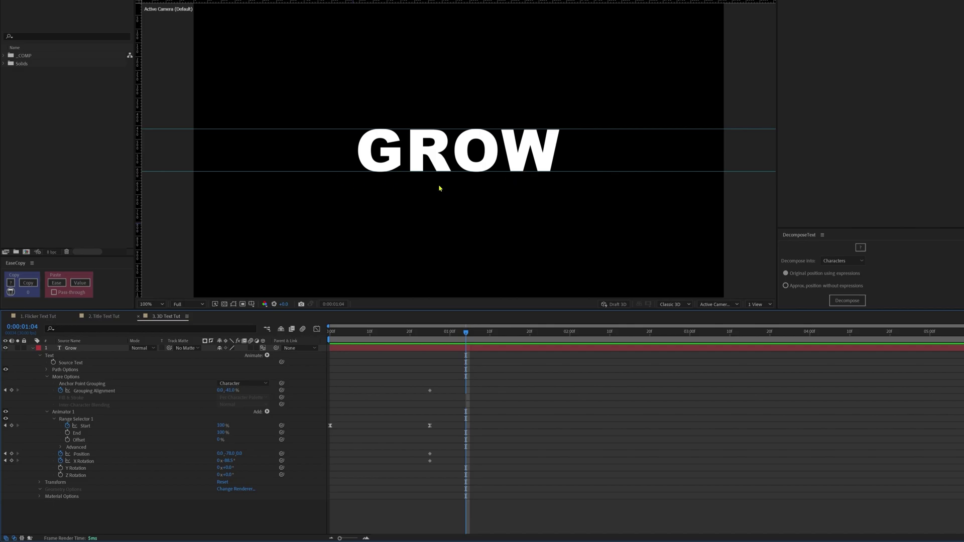
key(ctrl+shift+h)
drag(231, 393, 245, 394)
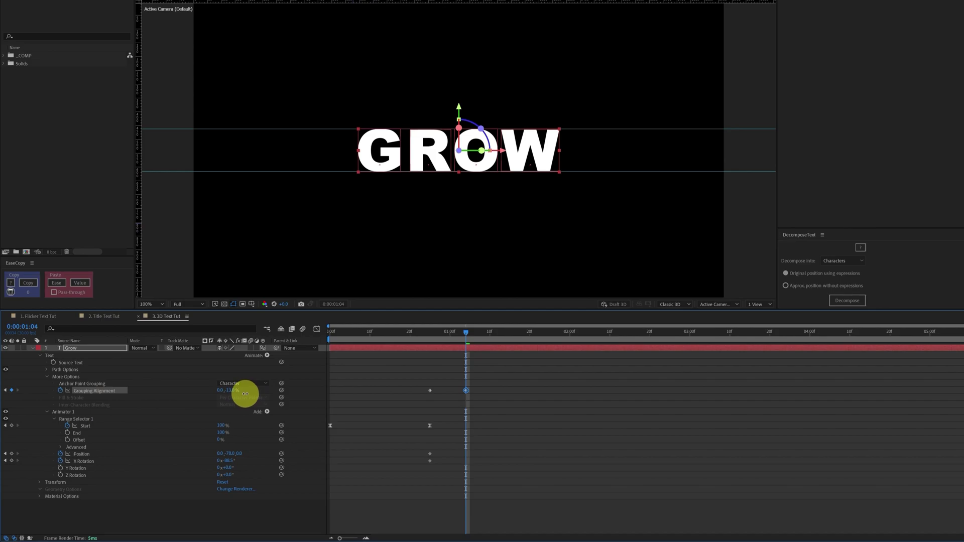
click(231, 390)
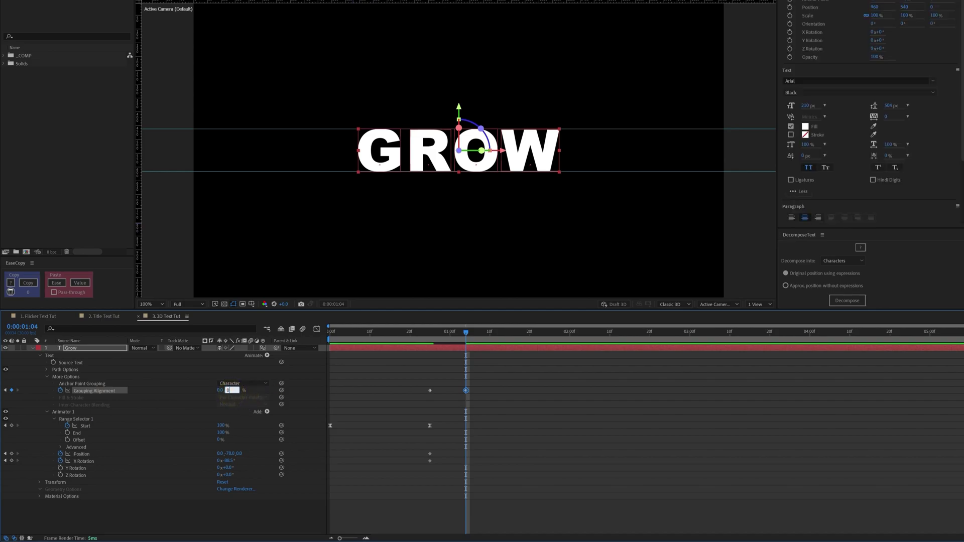
key(Return)
click(489, 466)
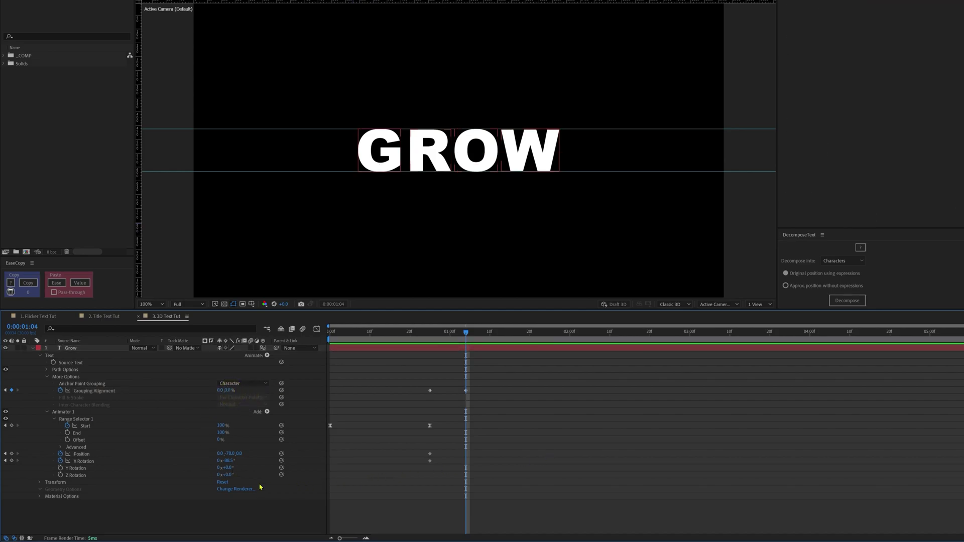
Step: At 1:04, keyframe Animator 1's X Rotation at 88.5° and Position at 0, 1, 0, flattening the characters onto the lower guide
click(230, 461)
text(88.5)
key(Return)
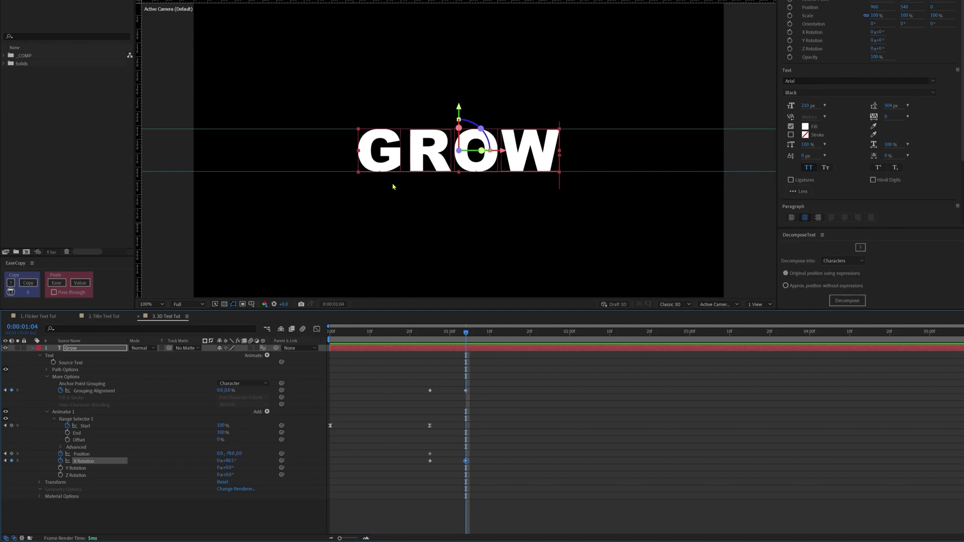
drag(221, 432, 276, 452)
click(588, 424)
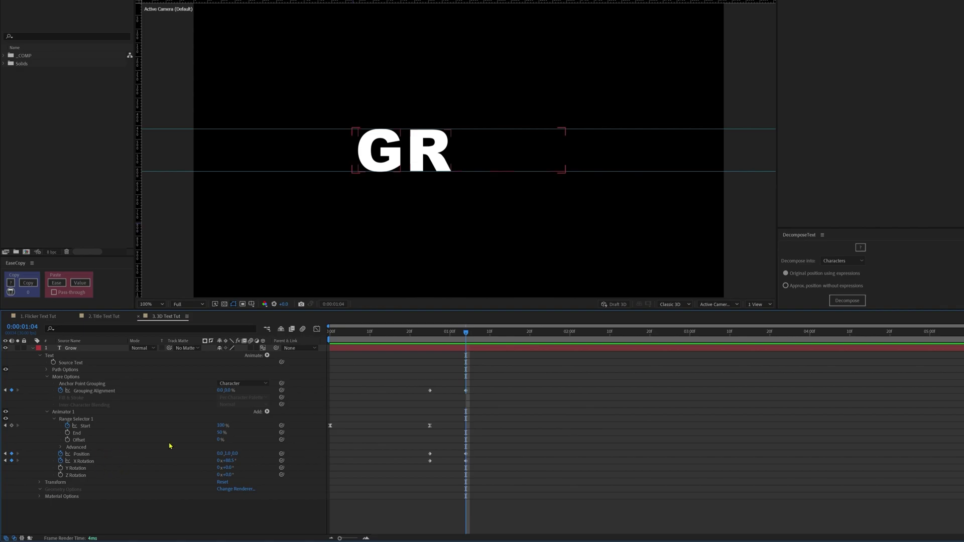
Step: Keyframe Range Selector 1's End from 100% at 1:04 to 0% at 1:29
drag(219, 435, 459, 438)
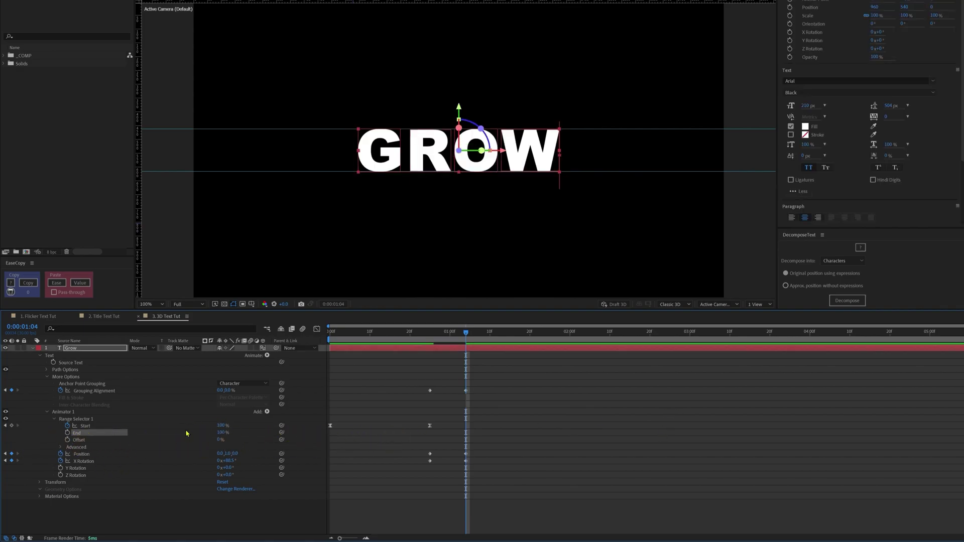
click(68, 433)
click(32, 325)
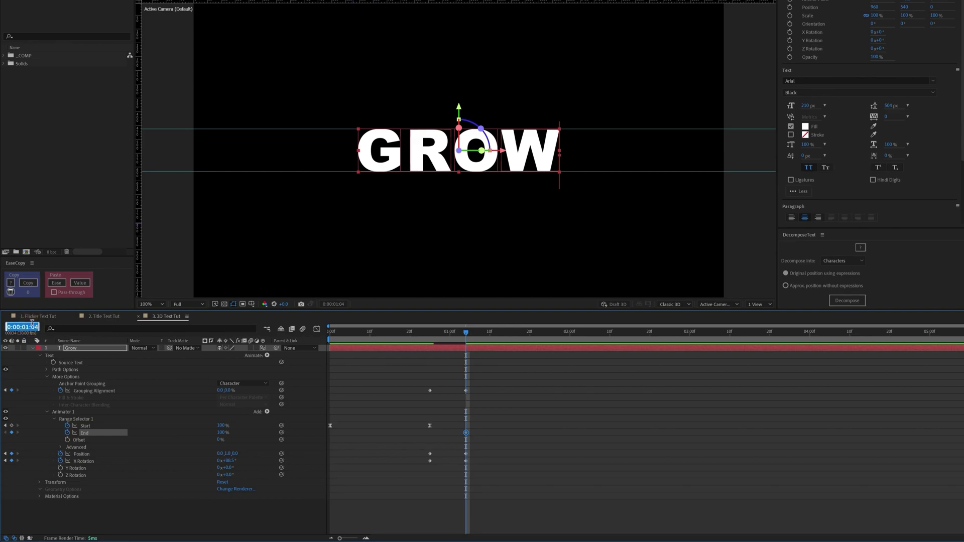
text(+25)
key(Return)
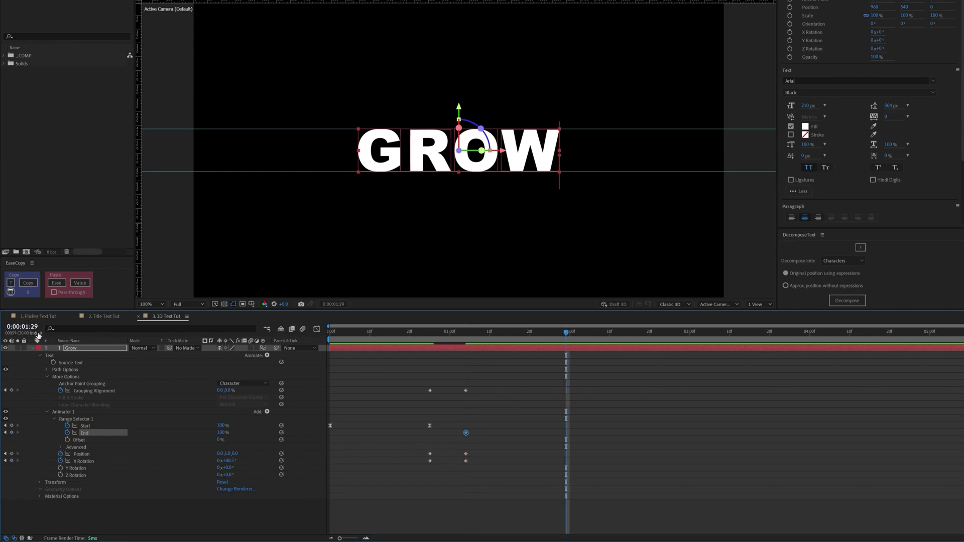
drag(221, 435, 56, 437)
Step: Copy the Start keyframes' easing onto the two End keyframes with EaseCopy, and split the Grow layer at 1:29
drag(440, 429, 288, 428)
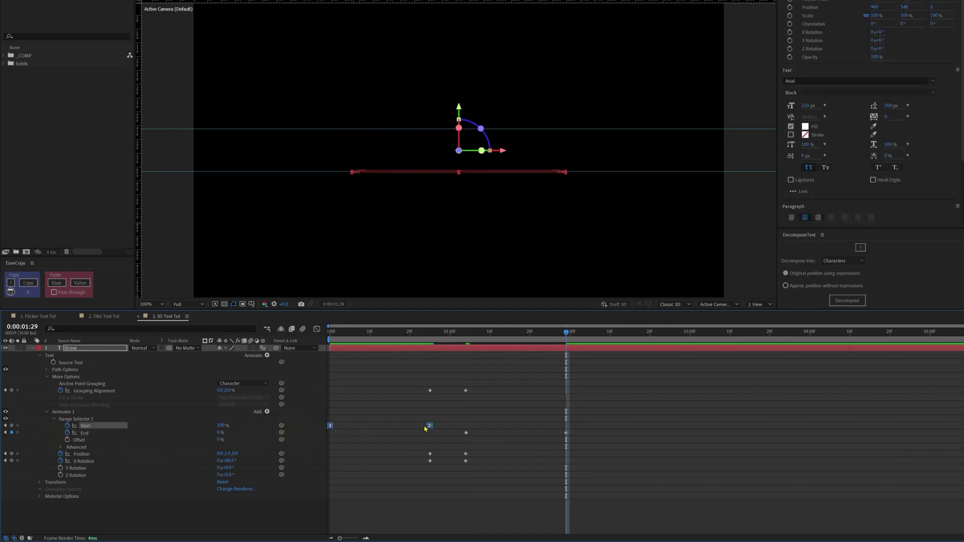
click(28, 284)
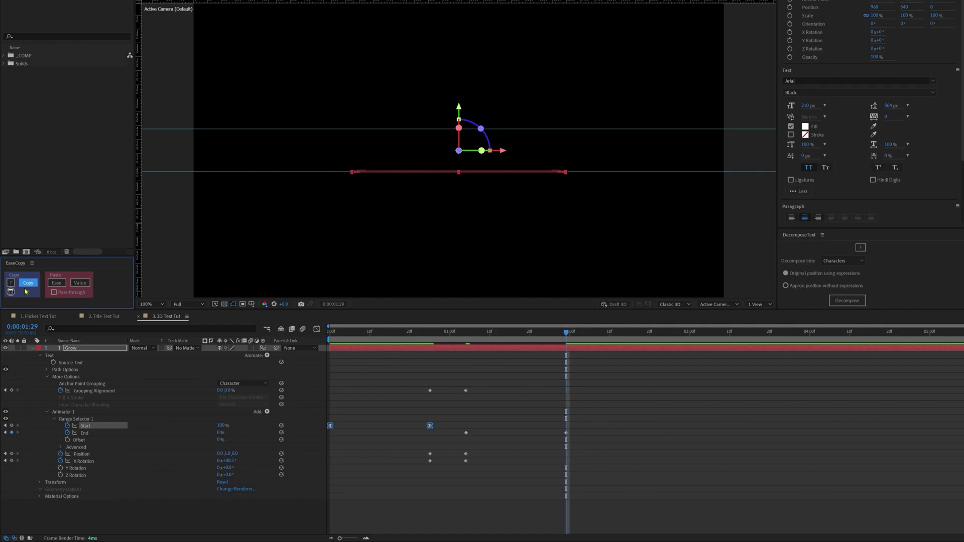
drag(577, 424, 465, 444)
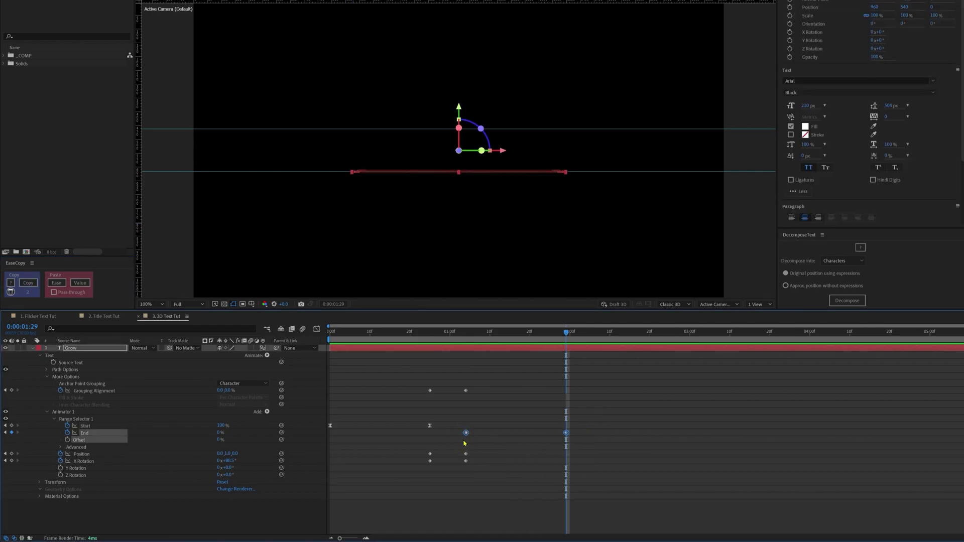
click(54, 283)
click(574, 390)
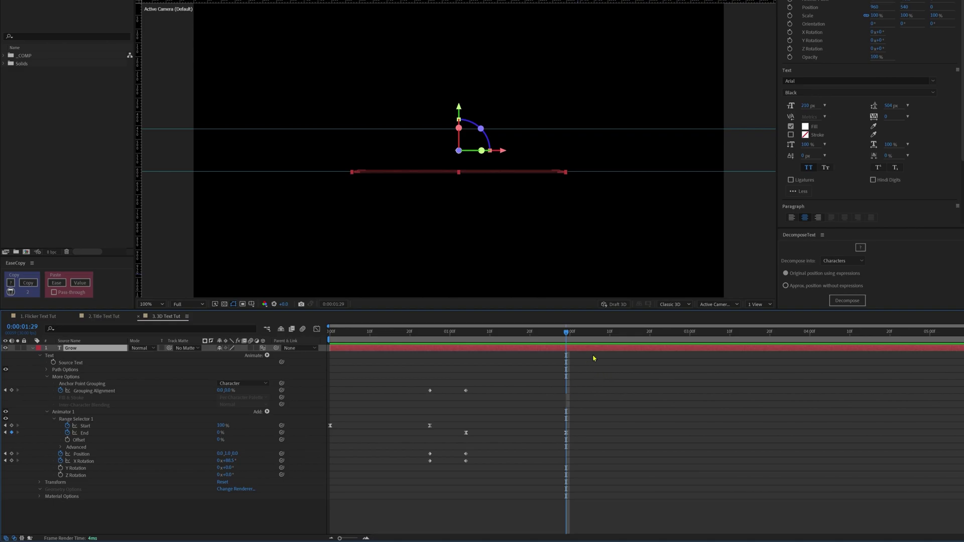
key(ctrl+shift+d)
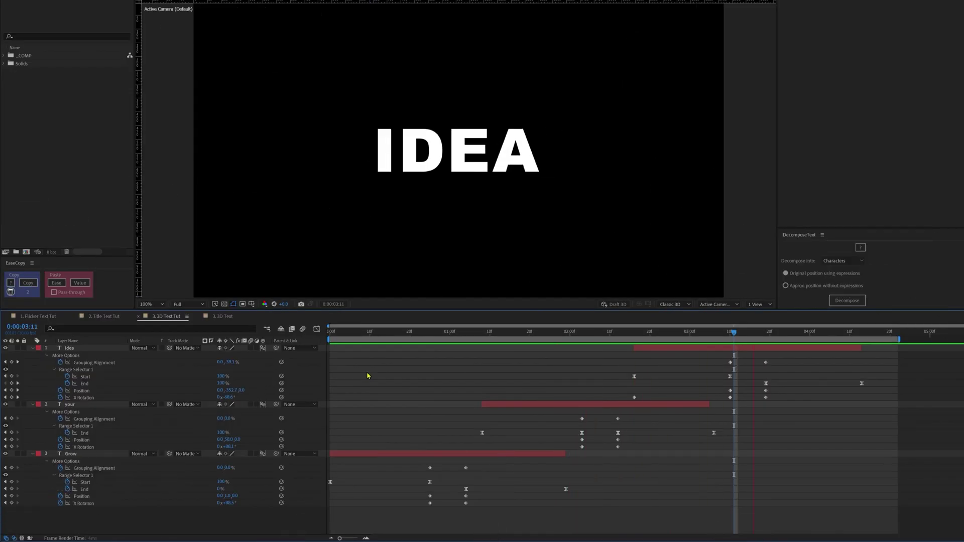
Step: Add an adjustment layer above the three text layers and apply the Transform effect to it
right_click(368, 374)
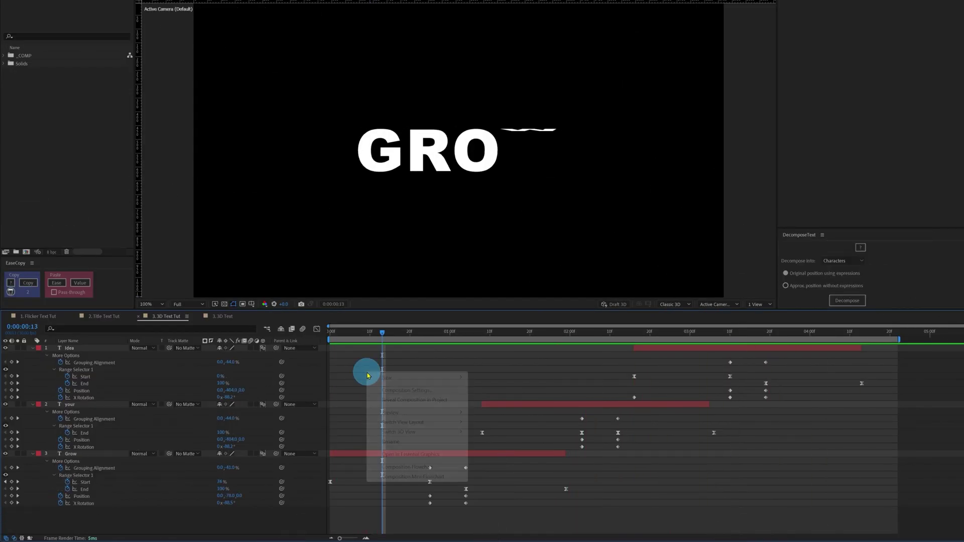
mouse_move(390, 380)
click(485, 439)
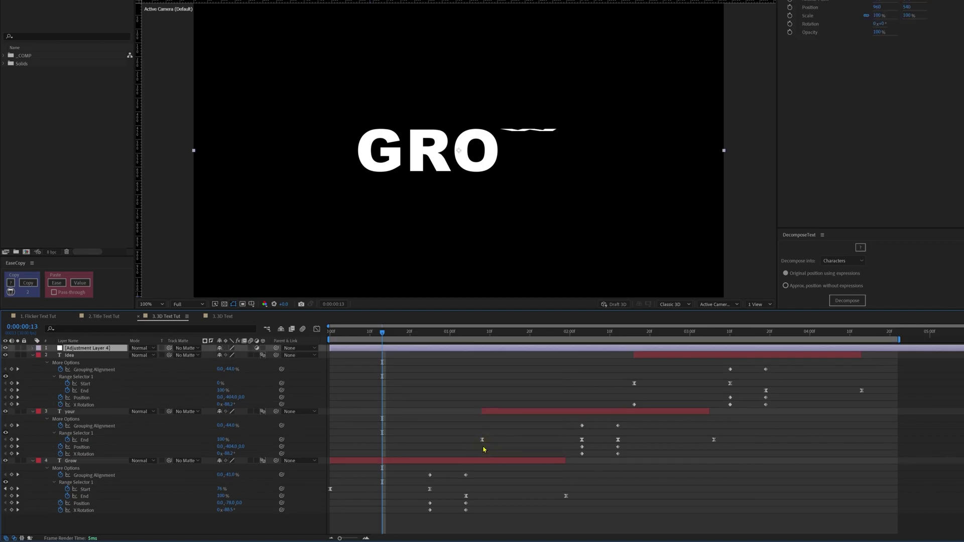
click(896, 75)
text(trans)
double_click(915, 170)
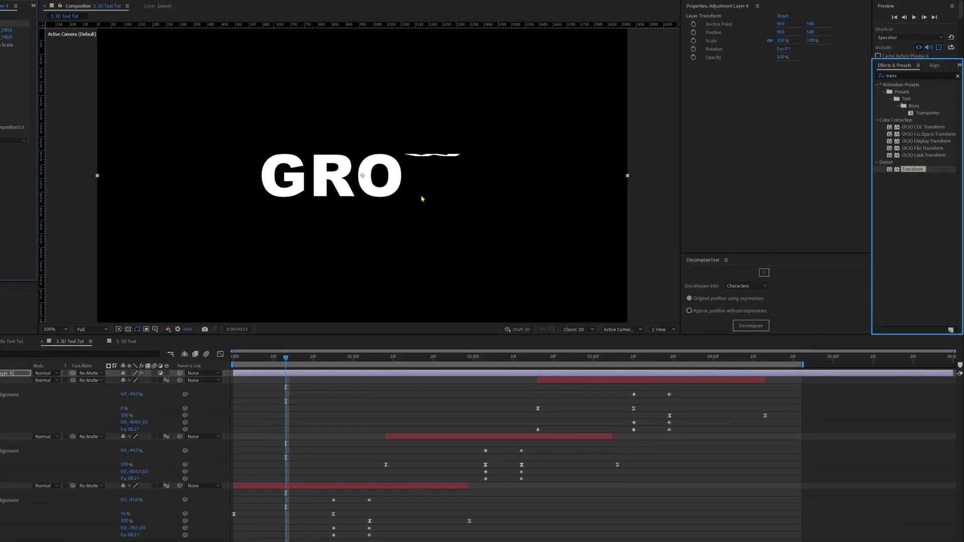
Step: Keyframe the Transform effect's Skew and Rotation at frame 0 and reveal those keyframes in the timeline
drag(342, 370, 294, 375)
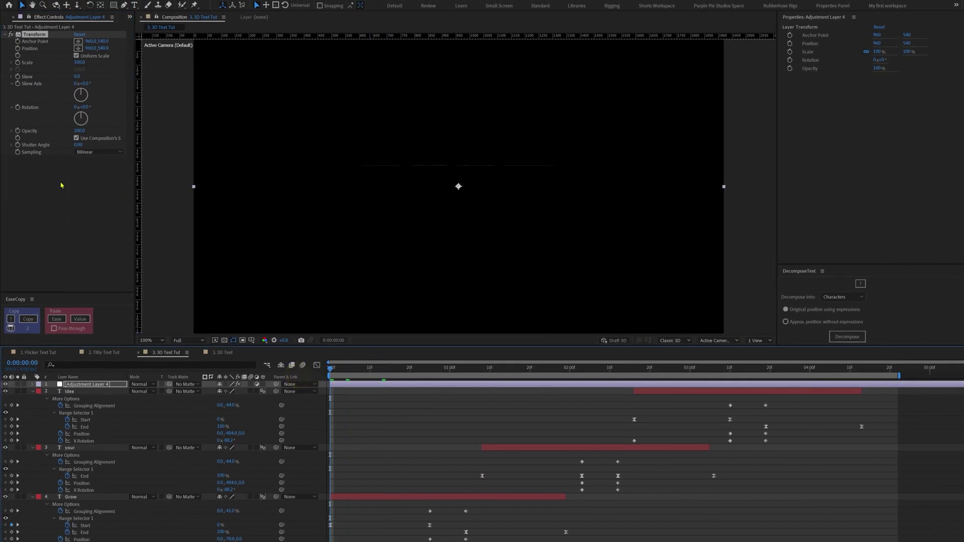
click(12, 77)
click(18, 119)
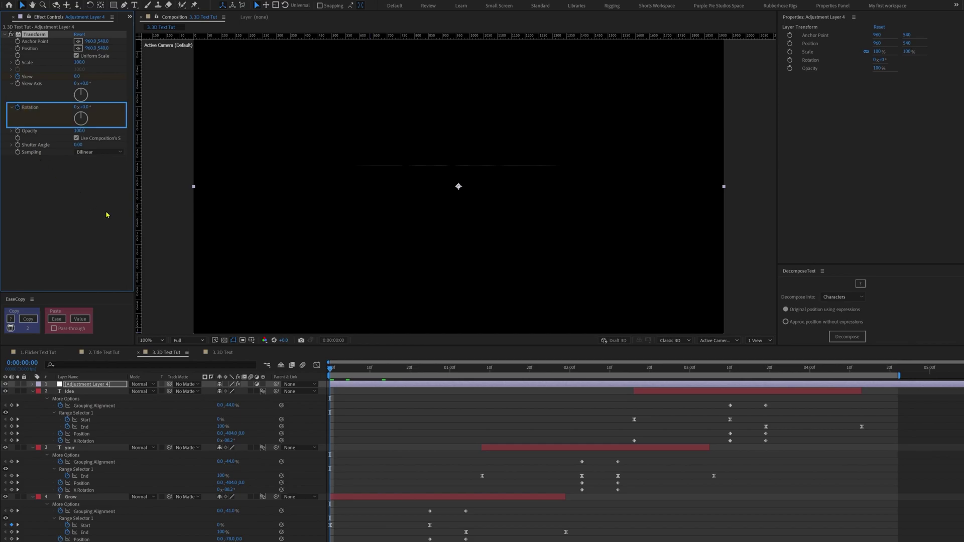
key(u)
click(353, 458)
Step: At 1:04, set the adjustment layer's Transform Skew to -15 and Rotation to -10°
drag(339, 372, 466, 374)
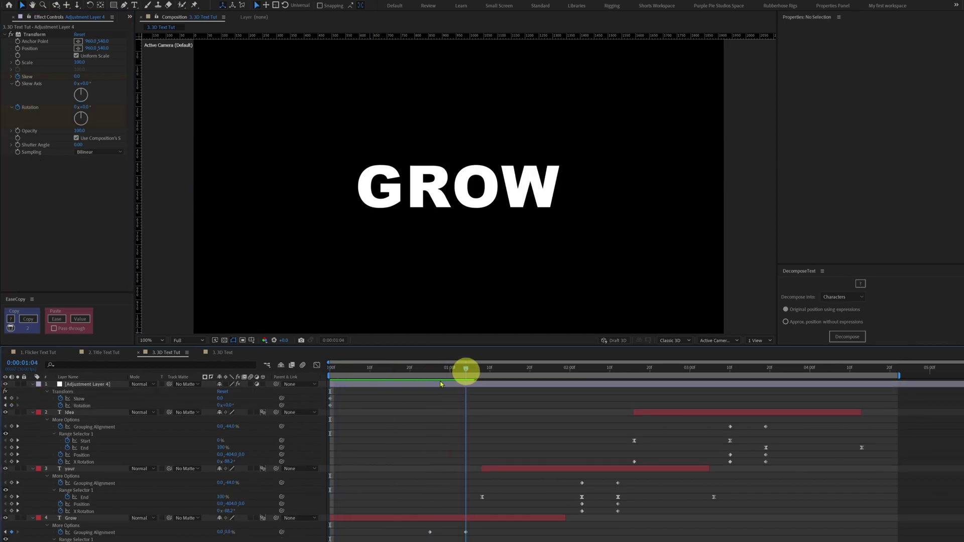
click(219, 399)
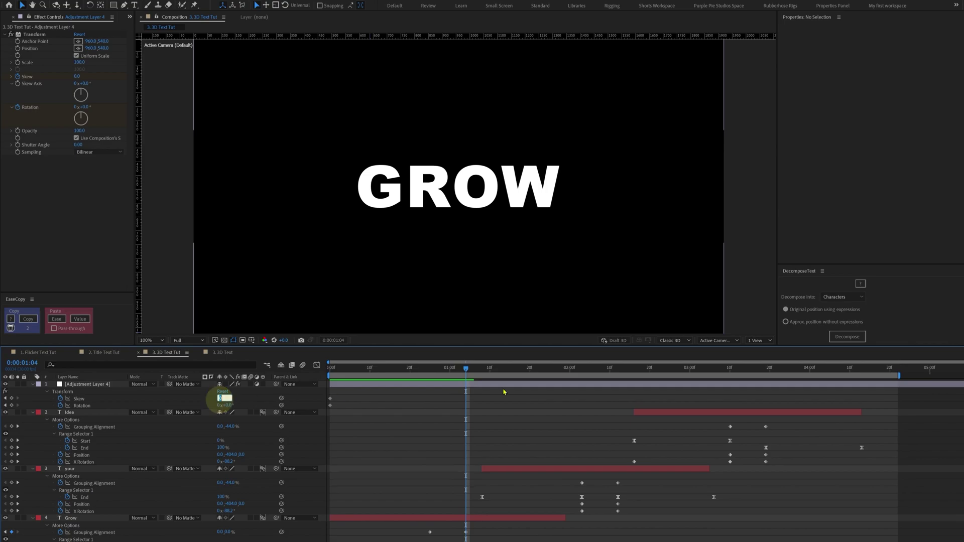
key(Return)
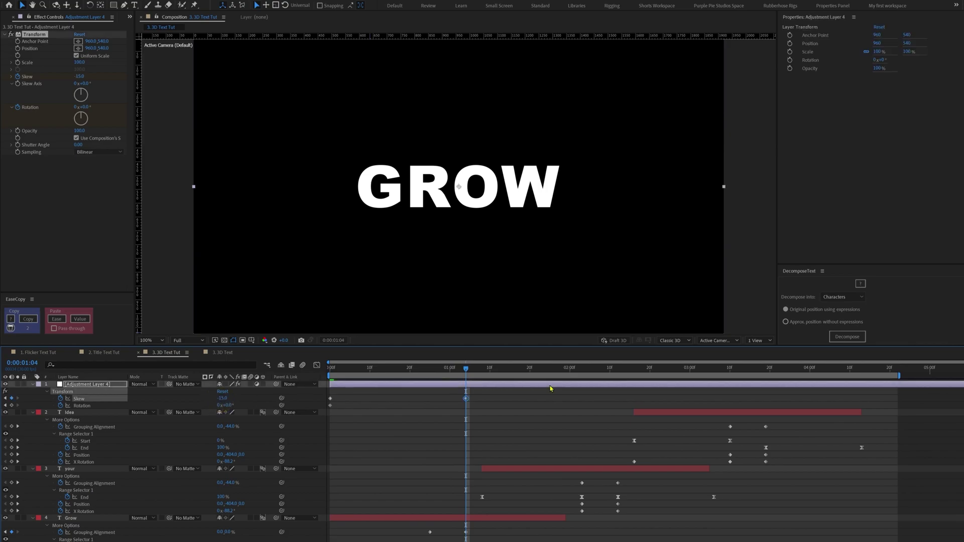
drag(229, 406, 227, 408)
Step: Set the Transform effect's Skew to 2 at frame 0
key(Home)
click(221, 399)
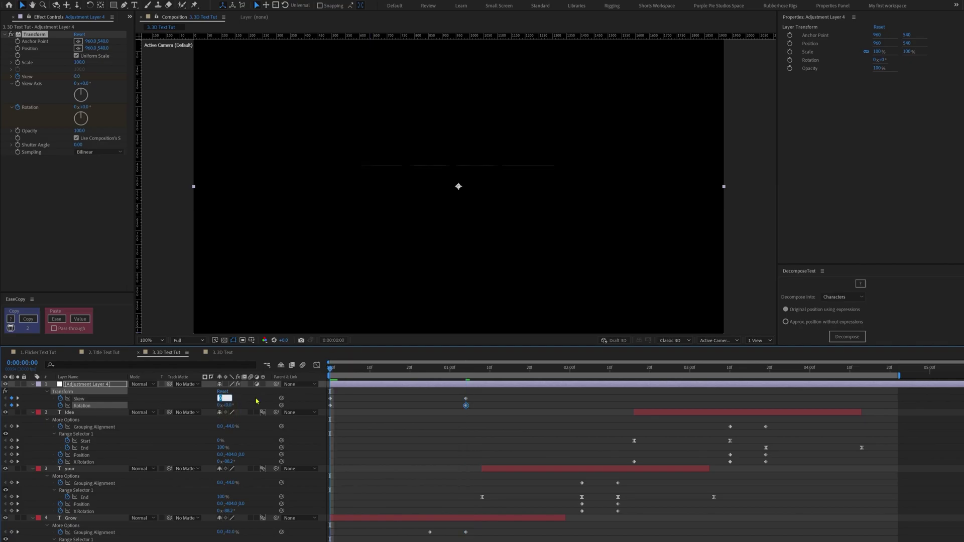
text(2)
key(Return)
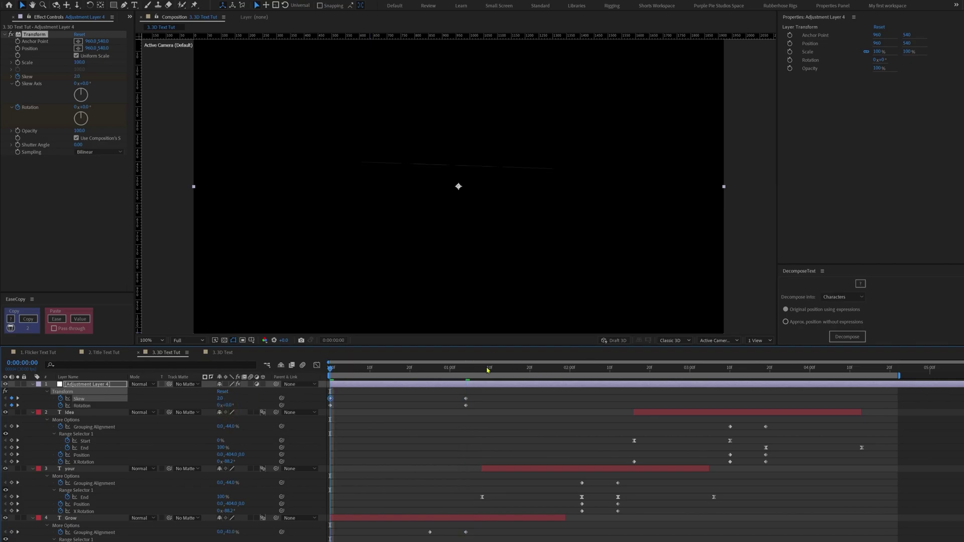
Step: At 2:12, set the adjustment layer's Transform Skew to 15 and Rotation to about 12°
drag(487, 370, 619, 370)
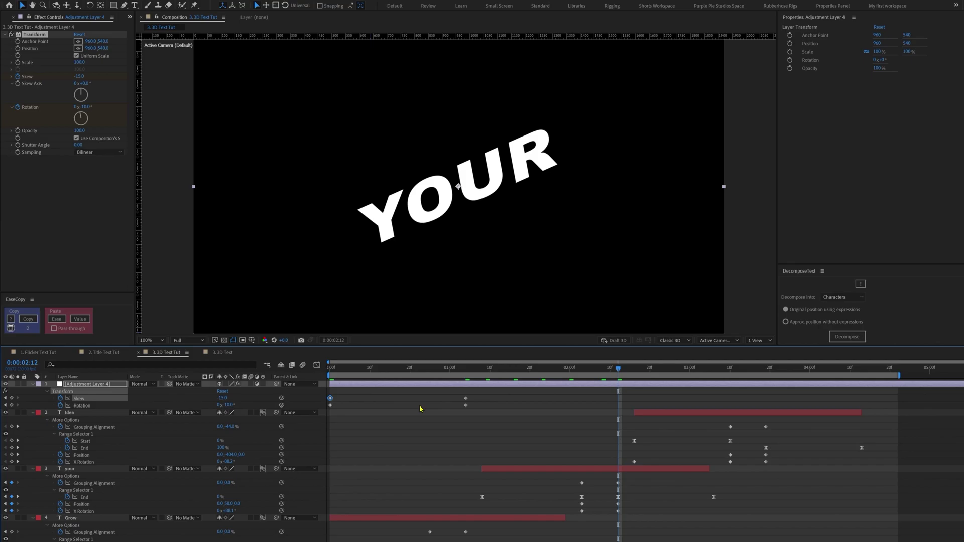
click(222, 399)
text(15)
click(228, 406)
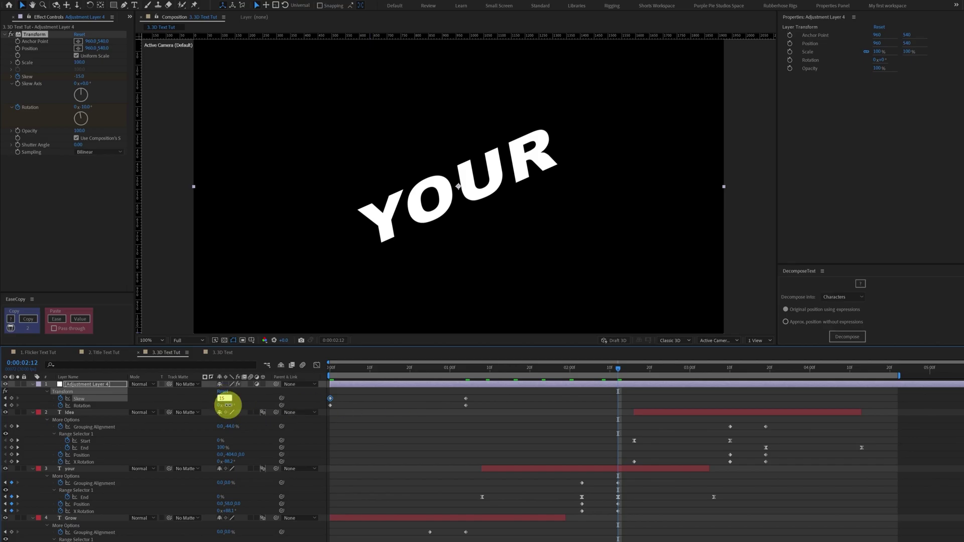
key(Return)
Step: Copy the 1:04 Skew and Rotation keyframes to 3:20, and set Skew to -24 and Rotation to -18° at 4:13
drag(752, 370, 770, 369)
drag(475, 394, 455, 410)
key(ctrl+c)
key(ctrl+v)
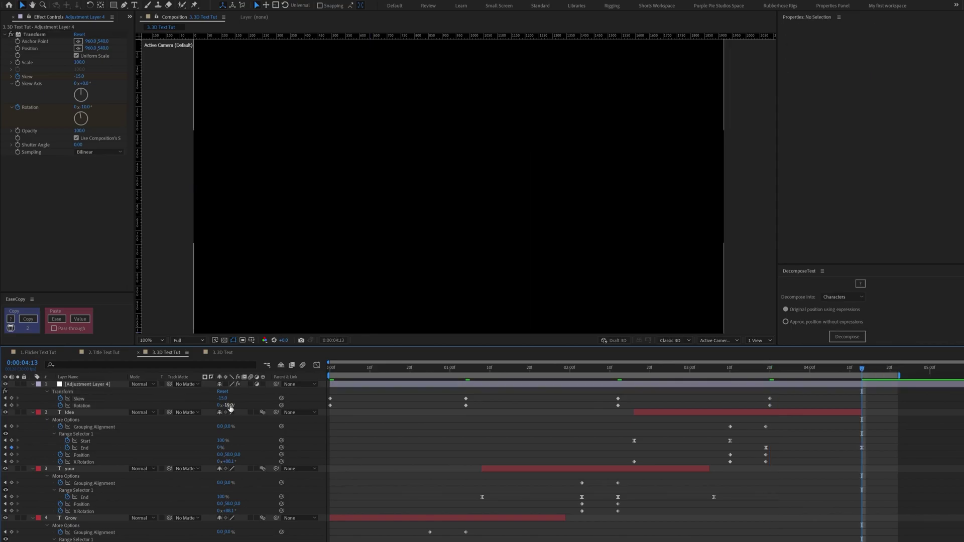
click(227, 404)
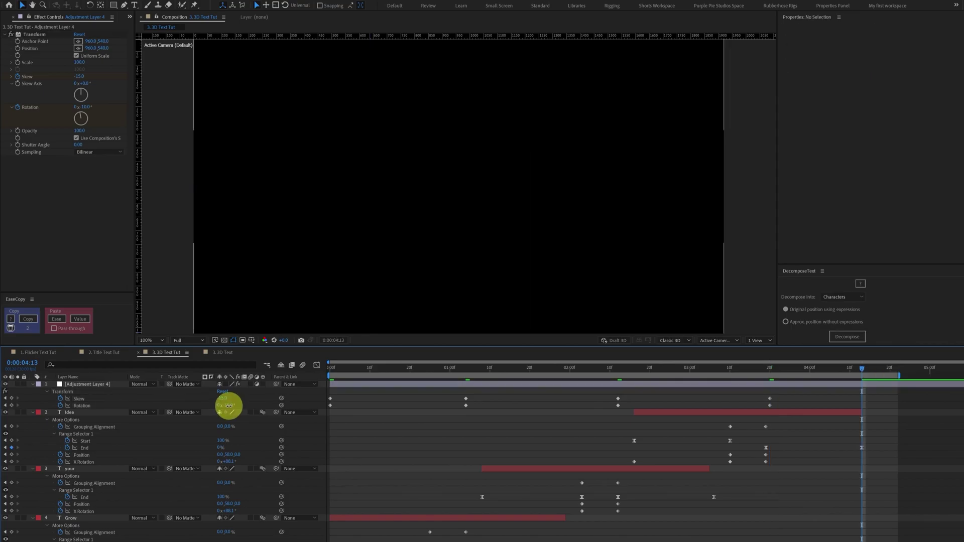
key(ctrl+v)
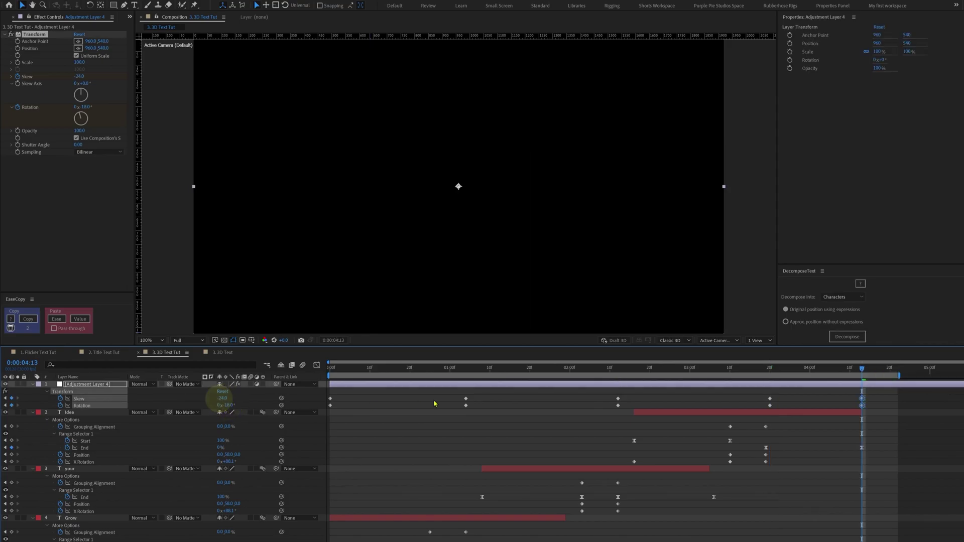
Step: Apply Easy Ease to all Skew and Rotation keyframes and open Skew's value graph
drag(891, 395, 332, 411)
key(F9)
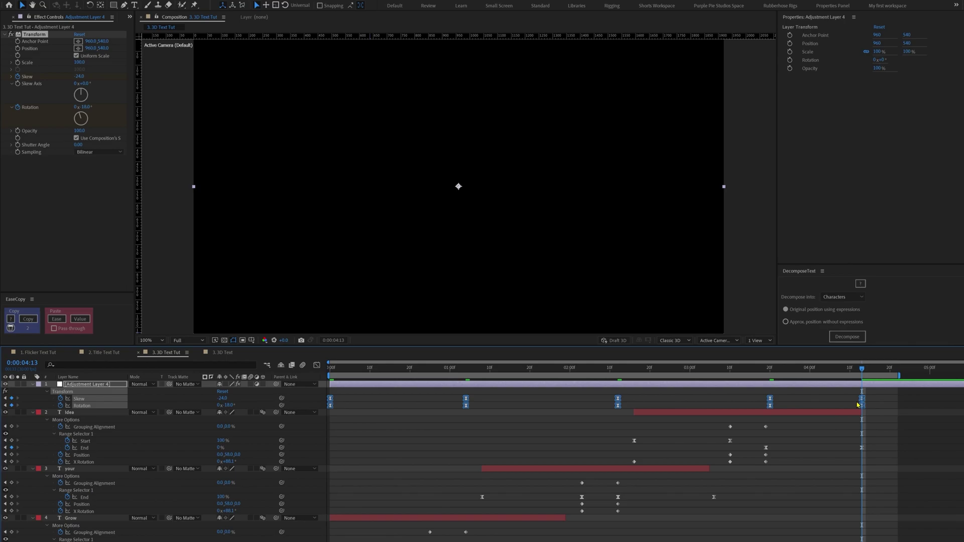
click(862, 399)
click(317, 365)
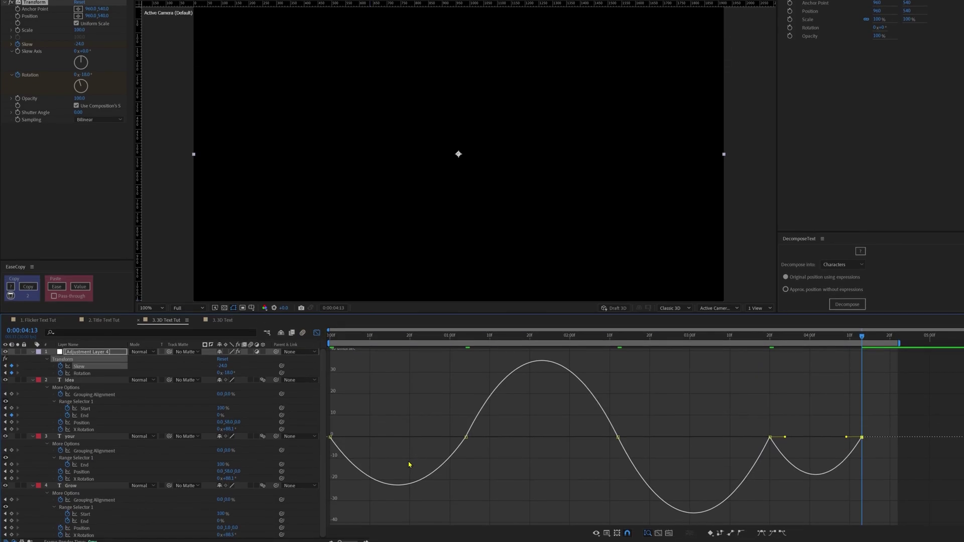
click(607, 530)
click(634, 437)
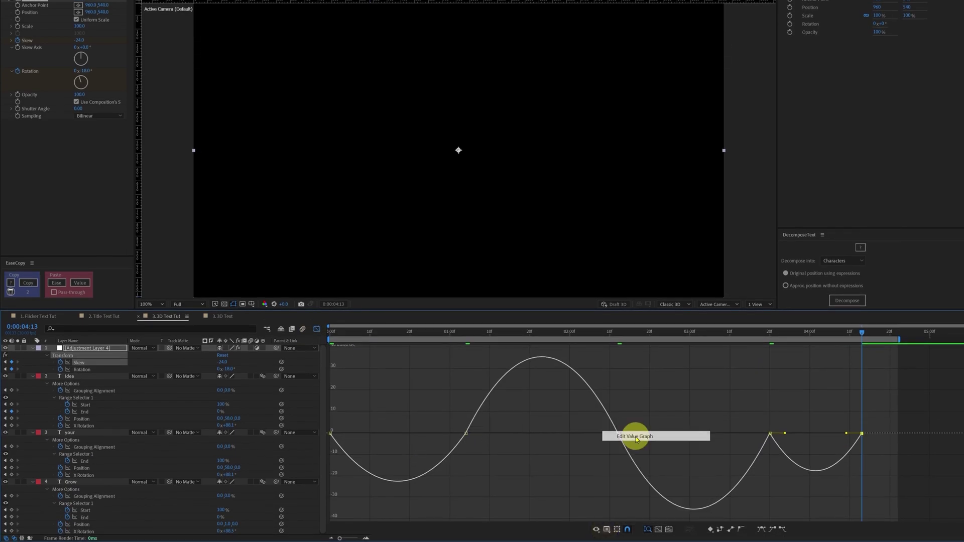
Step: Lengthen the Bezier handles at Skew's first three keyframes in the value graph to broaden the curve's dip and peak
drag(408, 393, 305, 420)
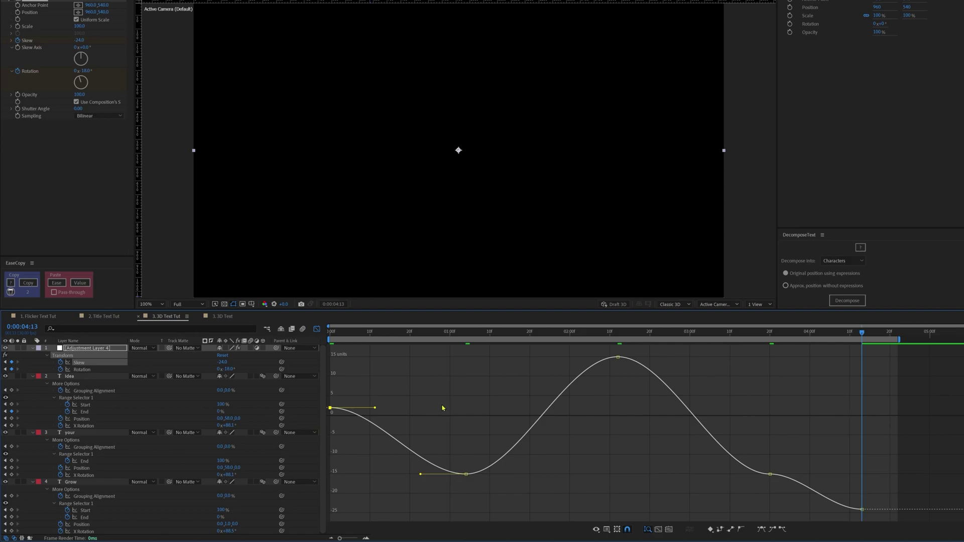
drag(913, 353, 309, 521)
drag(374, 408, 398, 407)
drag(420, 478, 401, 469)
drag(450, 441, 481, 474)
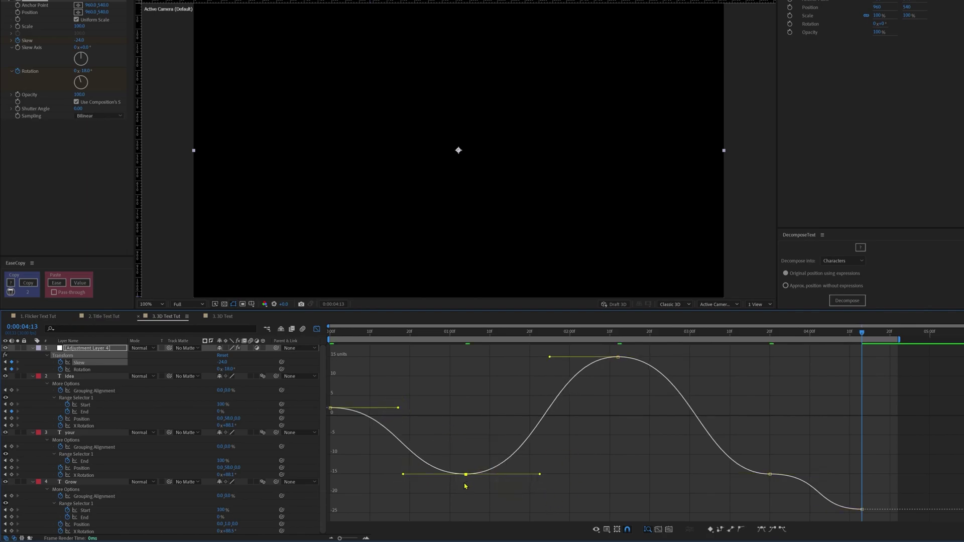
click(742, 530)
drag(492, 470, 510, 473)
drag(443, 478, 367, 472)
drag(511, 480, 552, 477)
drag(604, 351, 643, 372)
drag(550, 358, 529, 359)
drag(644, 358, 702, 360)
Step: Convert the Skew keyframe at 3:20 to Auto Bezier and stretch its handles for a smooth continuous descent
click(770, 475)
click(741, 530)
drag(786, 486, 787, 496)
drag(745, 443, 739, 434)
Step: In Rotation's value graph, lengthen the handles on both sides of the keyframes at 1:04 and 2:12
click(82, 370)
click(818, 402)
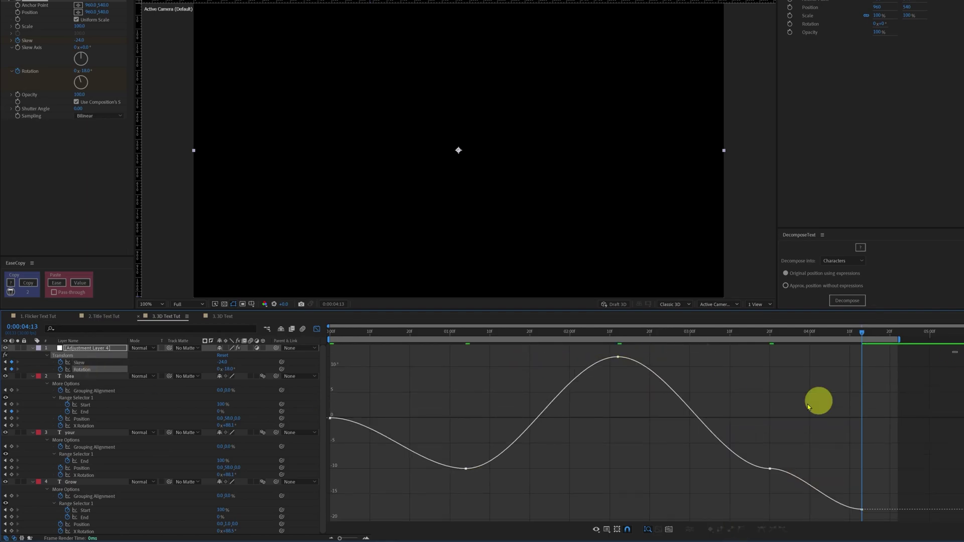
click(466, 469)
drag(517, 469, 544, 461)
drag(422, 473, 383, 470)
click(617, 357)
drag(568, 357, 552, 356)
drag(669, 358, 701, 362)
Step: Convert the Rotation keyframe at 3:20 to Auto Bezier and adjust the handles around it into a smooth descent
click(770, 469)
click(741, 530)
drag(787, 482, 792, 492)
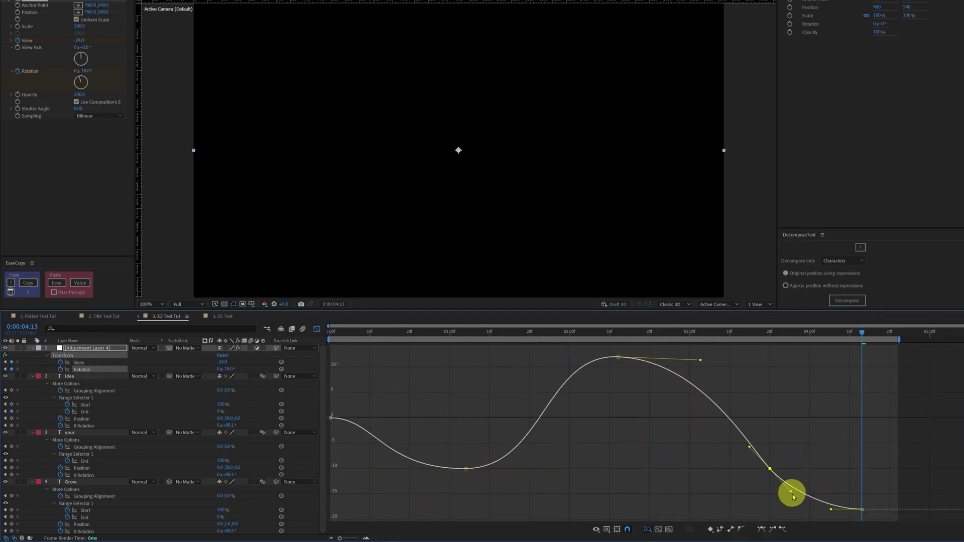
drag(751, 446, 730, 427)
drag(698, 359, 691, 360)
Step: Close the graph editor and preview the whole text animation from frame 0
click(317, 330)
drag(361, 332, 315, 332)
key(space)
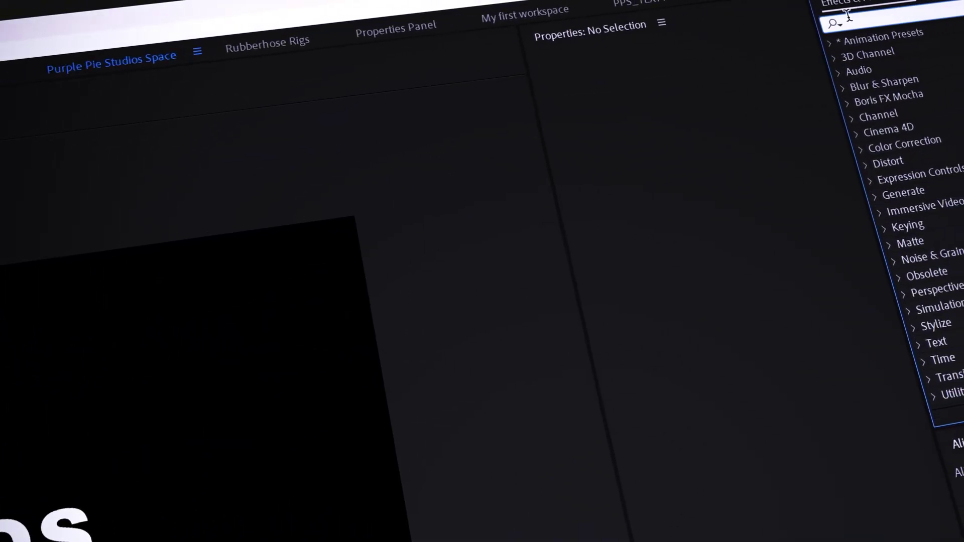
Step: Search the effects and presets for "Flicker In"
text(Flicker In)
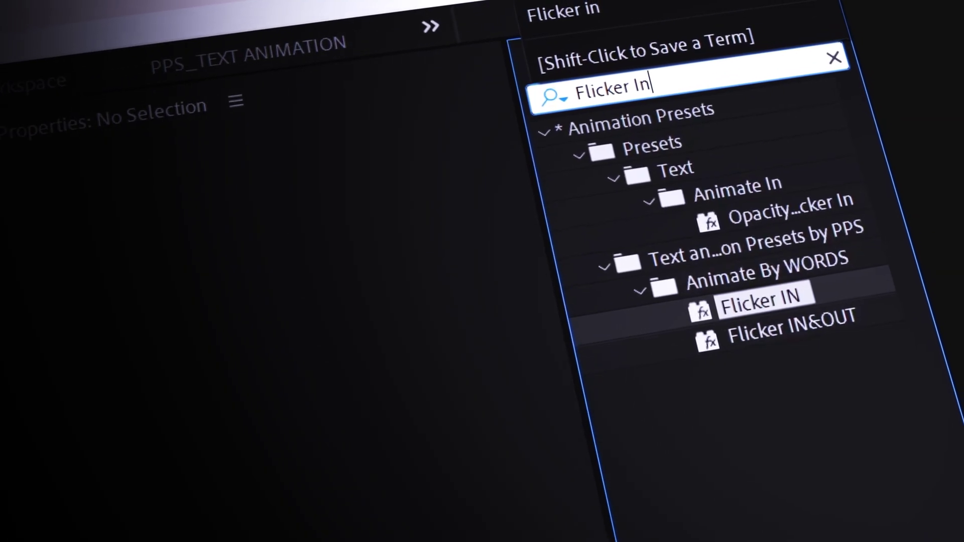